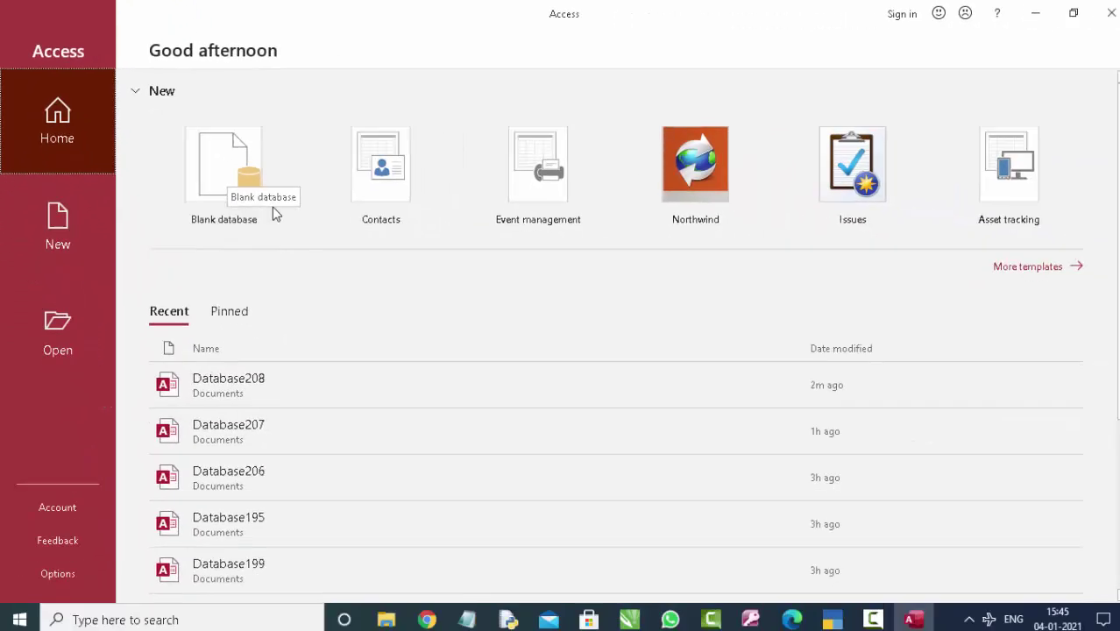
# - Create a blank database, save its first table as 'StudentT', and clear the ID field name
pyautogui.click(243, 188)
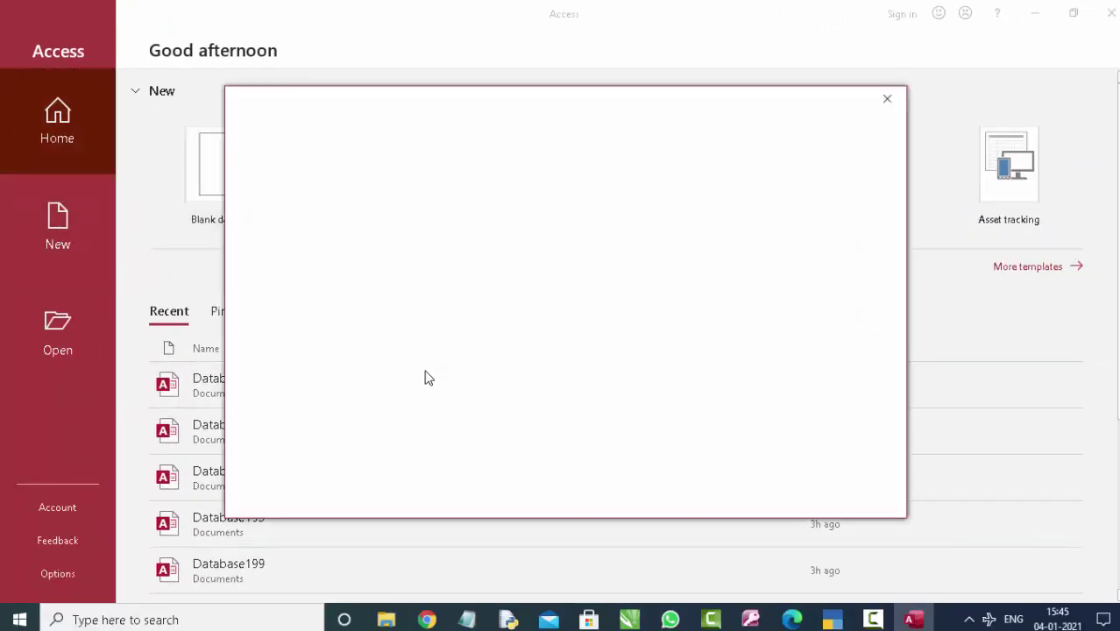
pyautogui.click(671, 303)
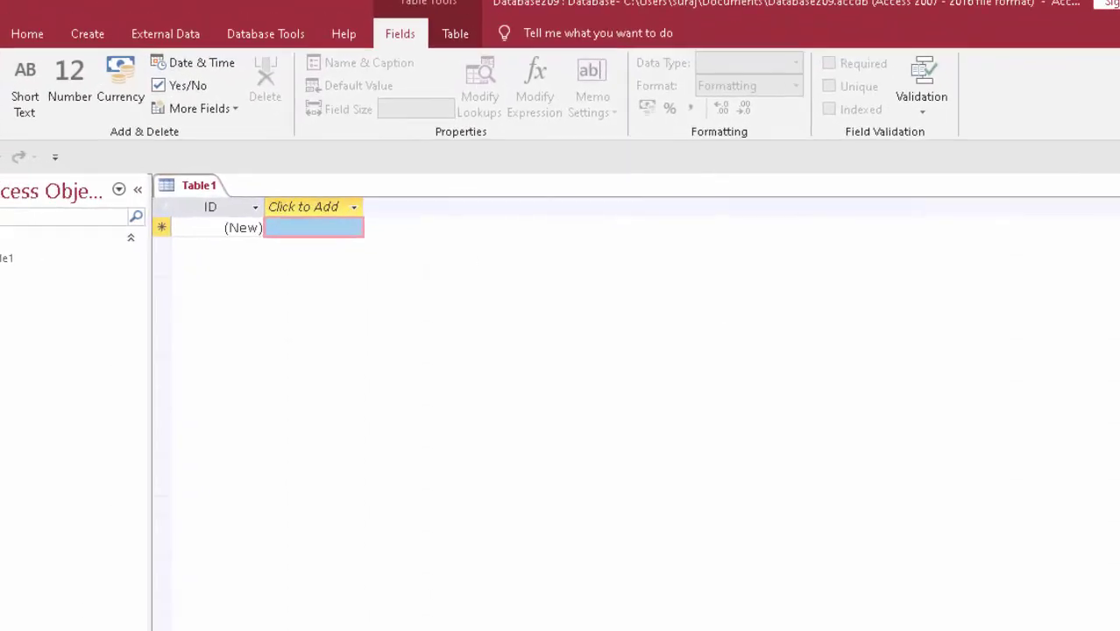
pyautogui.hotkey('ctrl', 's')
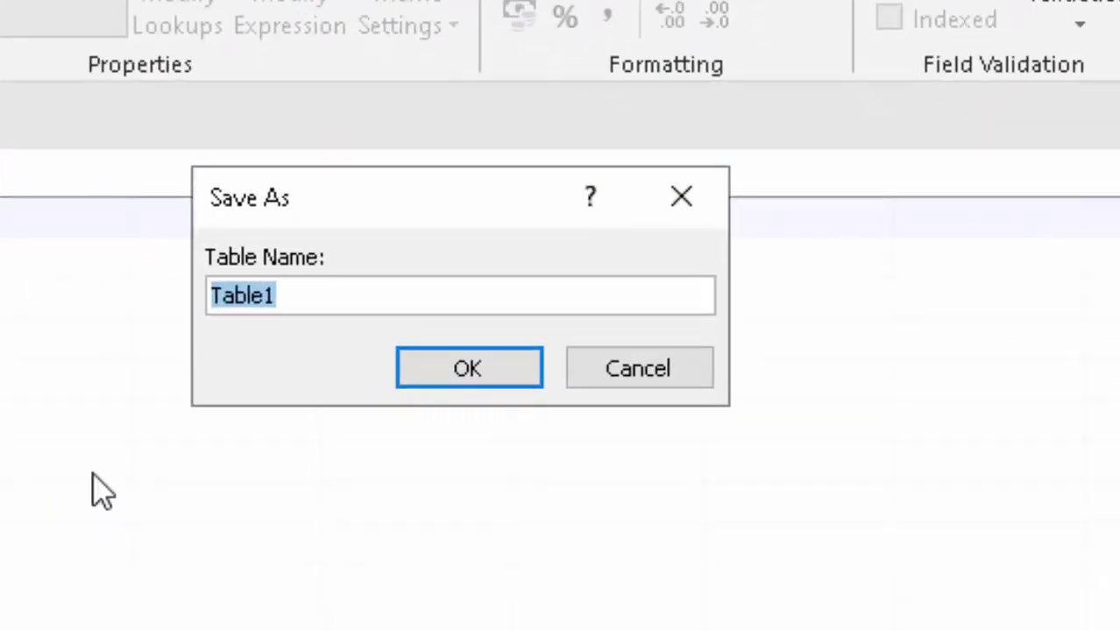
pyautogui.press('BackSpace')
pyautogui.write('S')
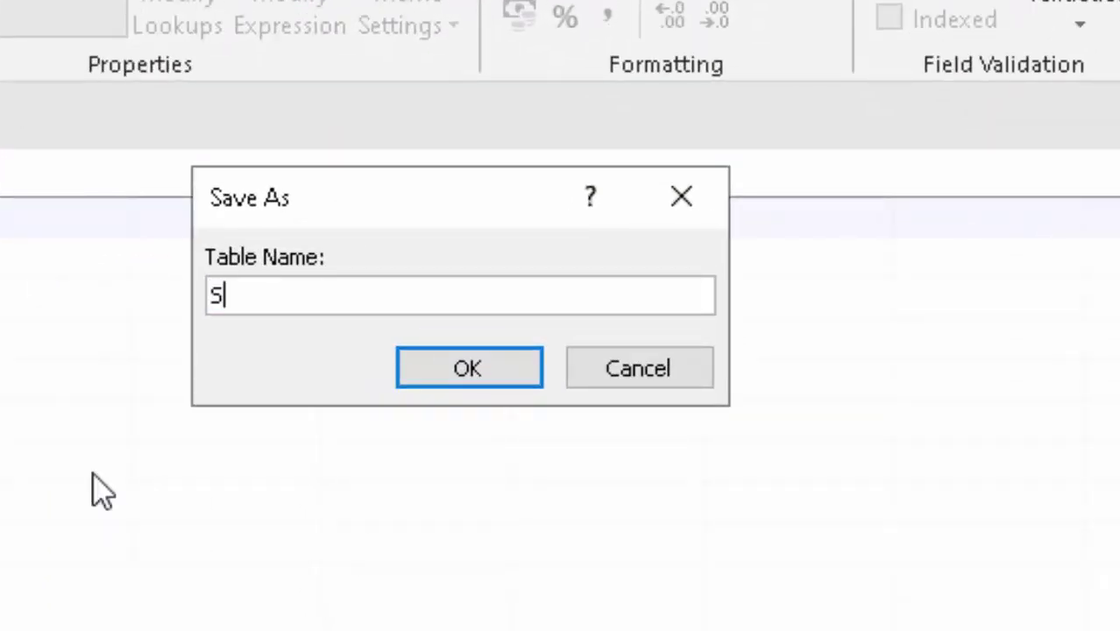
pyautogui.write('tude')
pyautogui.write('nT')
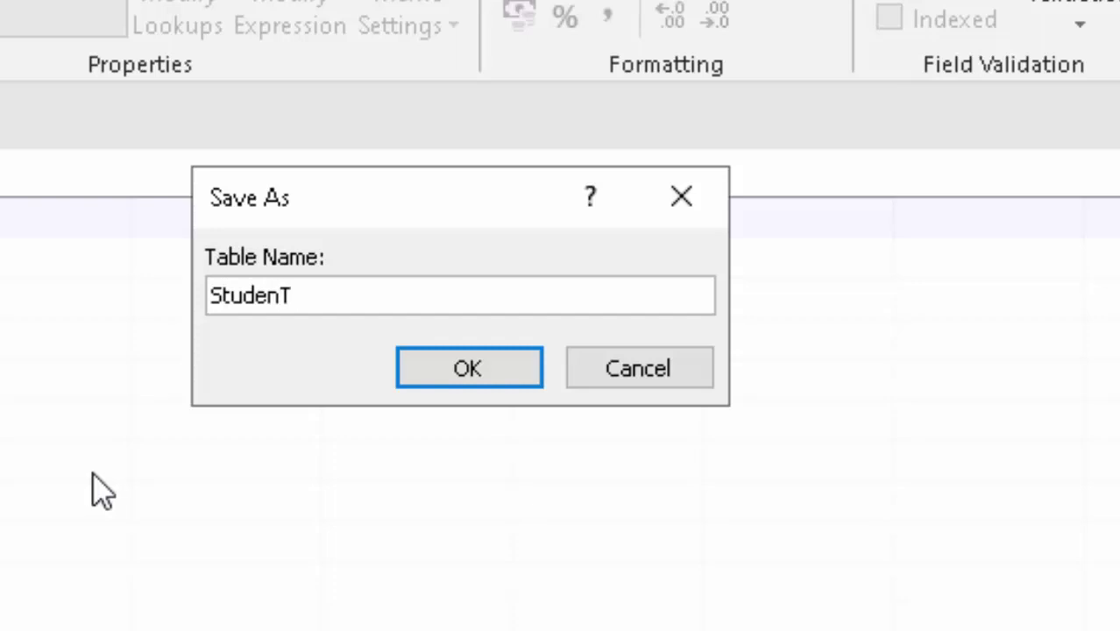
pyautogui.press('BackSpace')
pyautogui.write('t')
pyautogui.write('T')
pyautogui.press('Return')
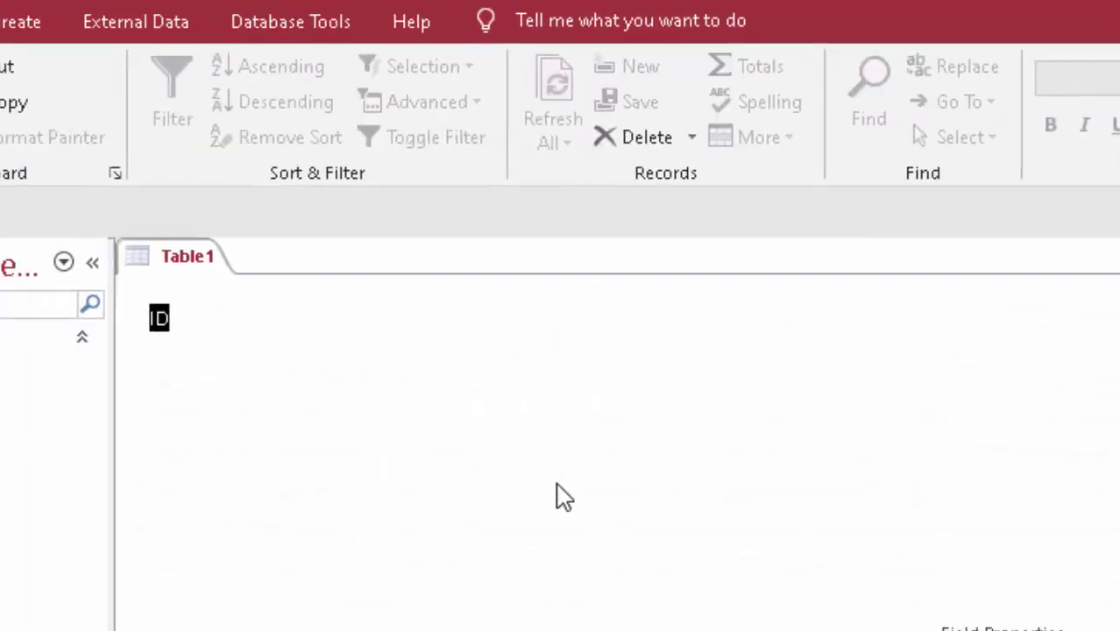
pyautogui.press('BackSpace')
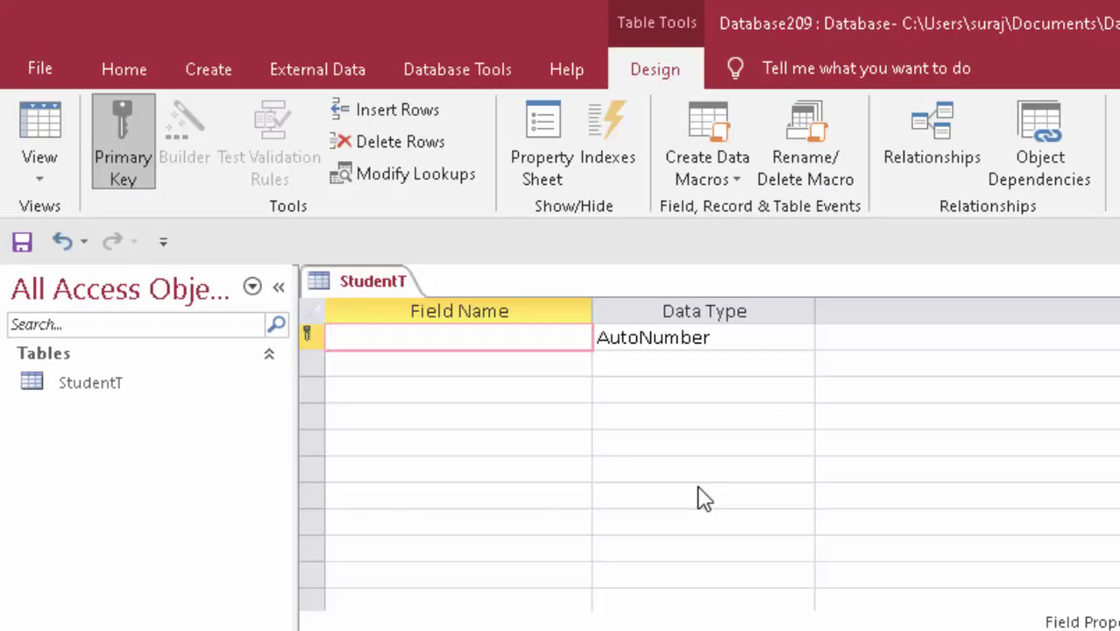
# - Add Roll number, First Name, Last Name and City fields as Short Text
pyautogui.write('R')
pyautogui.write('oll')
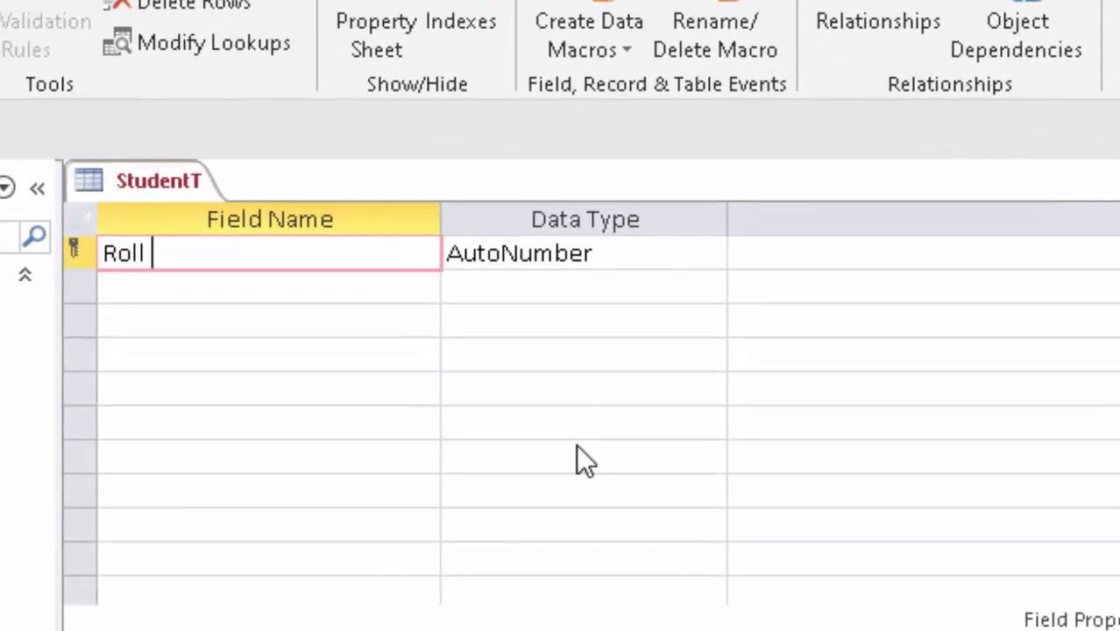
pyautogui.write(' number')
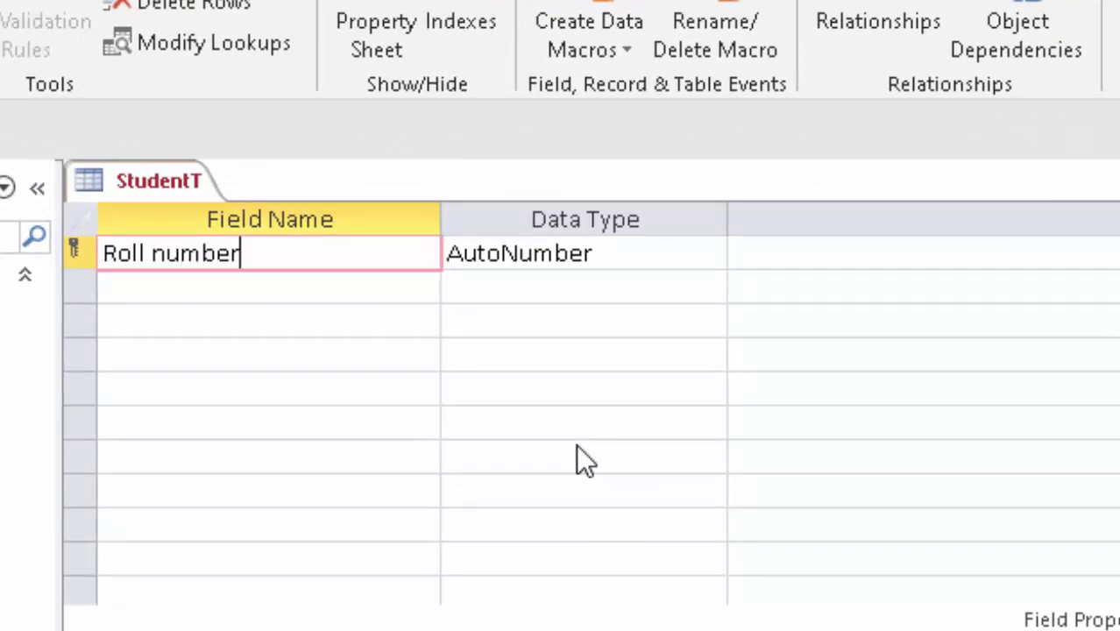
pyautogui.click(176, 282)
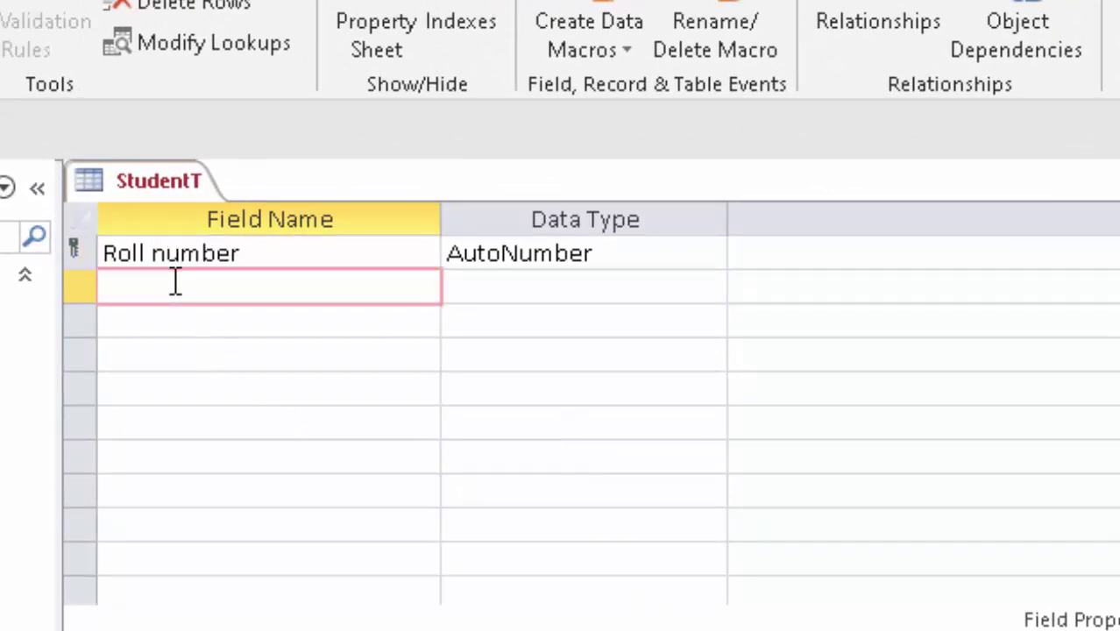
pyautogui.write('Fi')
pyautogui.write('rst N')
pyautogui.write('ame')
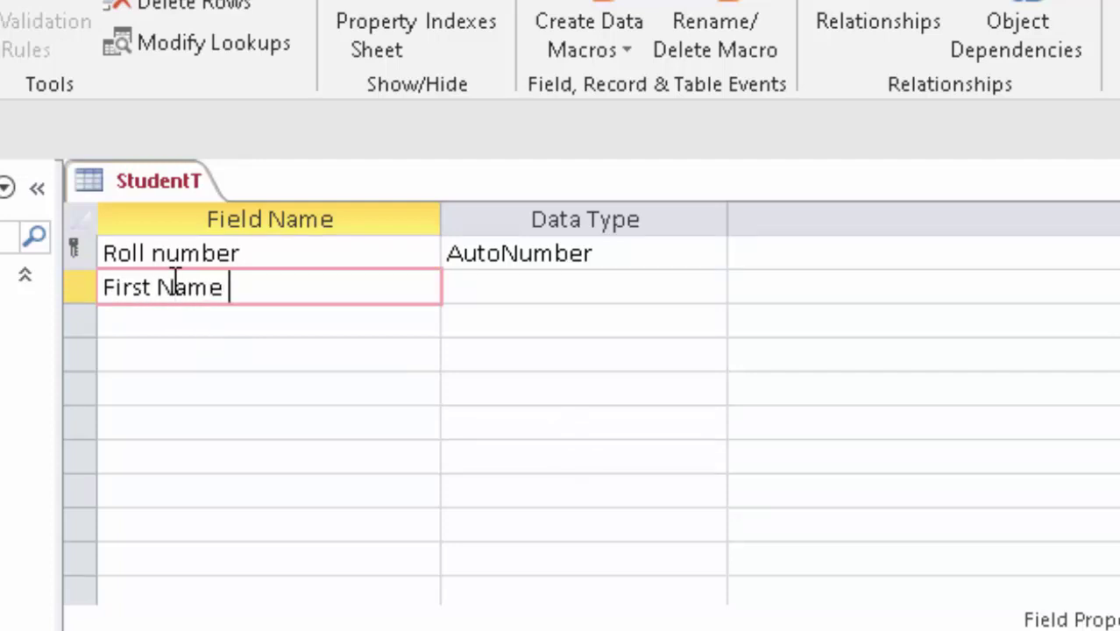
pyautogui.press('Tab')
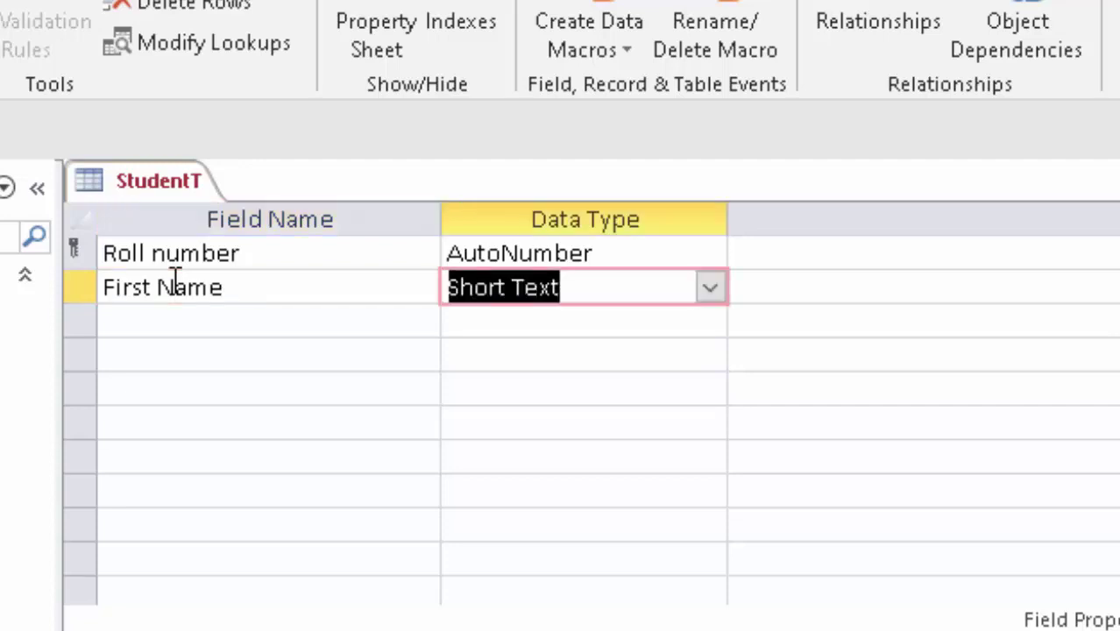
pyautogui.press('Tab')
pyautogui.press('Tab')
pyautogui.write('L')
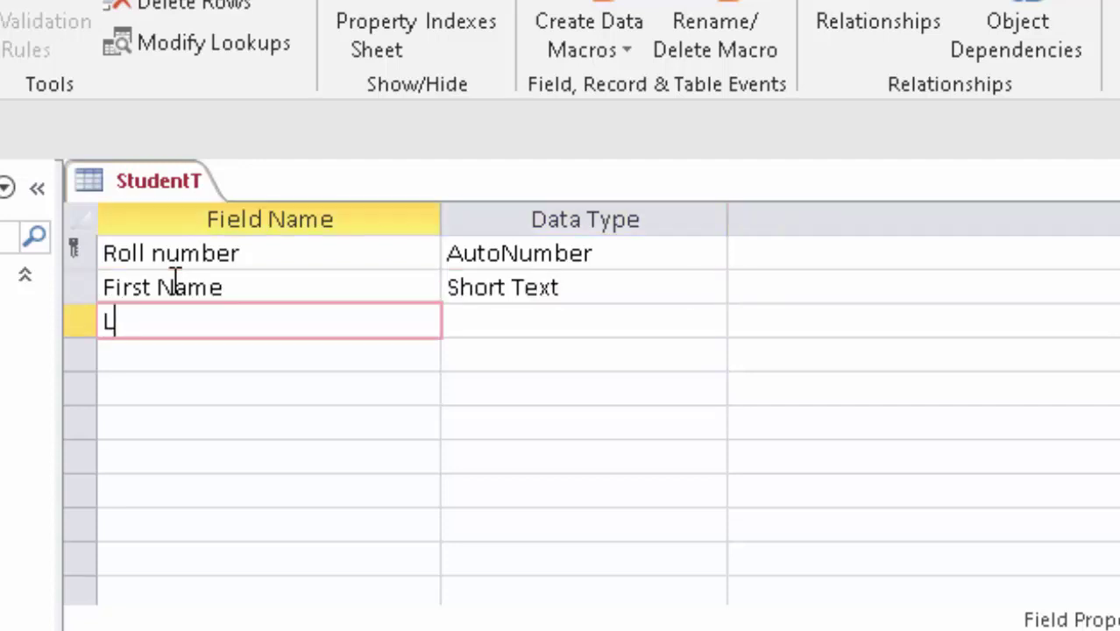
pyautogui.write('ast N')
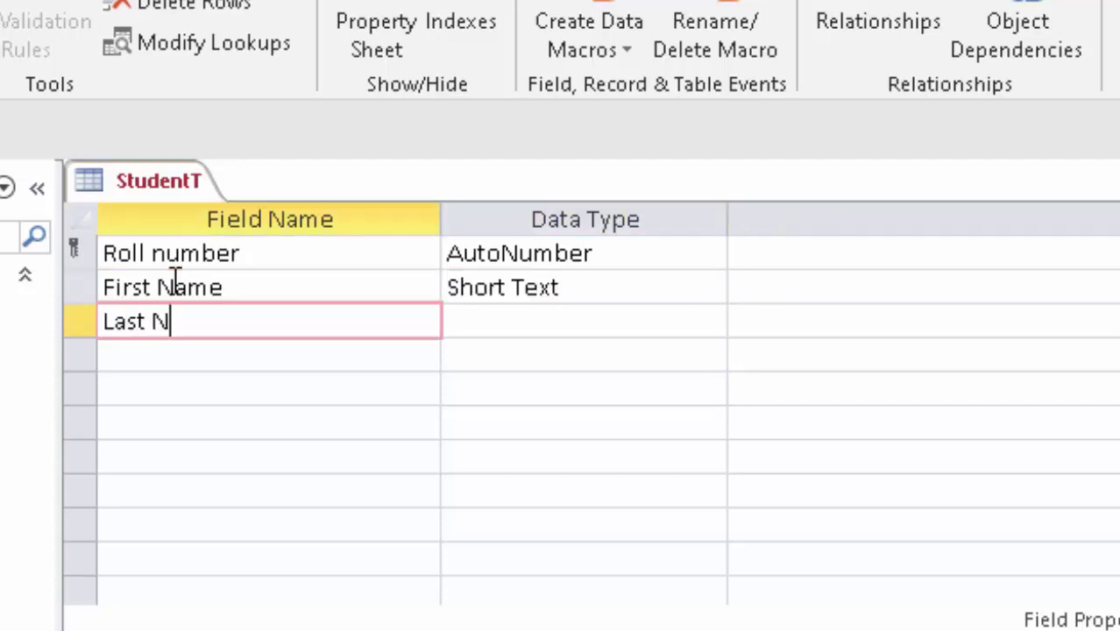
pyautogui.write('ame')
pyautogui.press('Tab')
pyautogui.press('Tab')
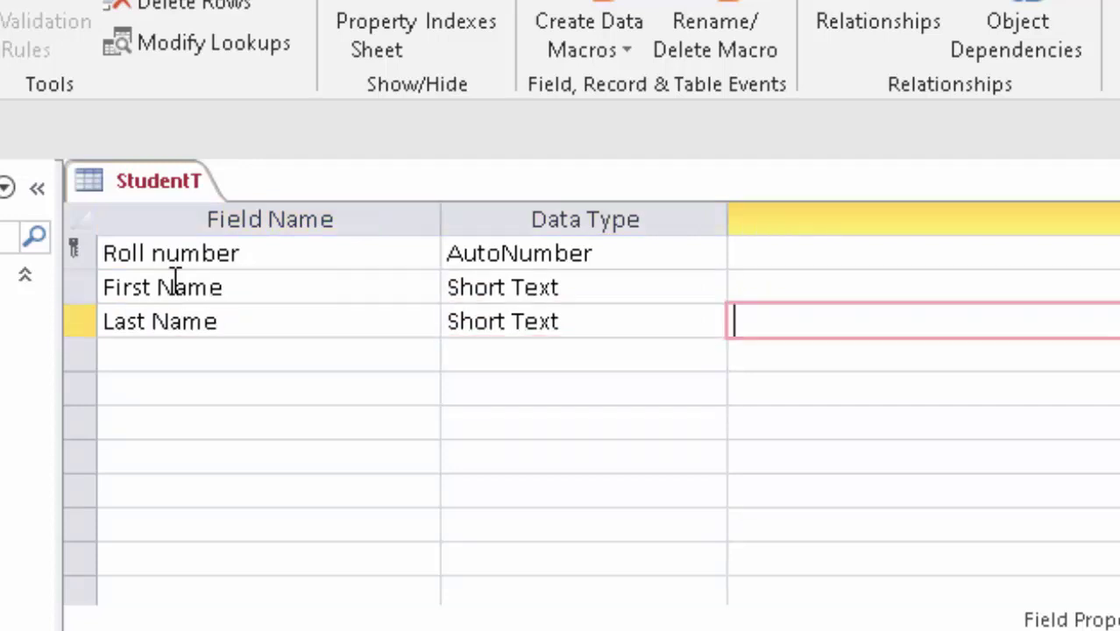
pyautogui.press('Tab')
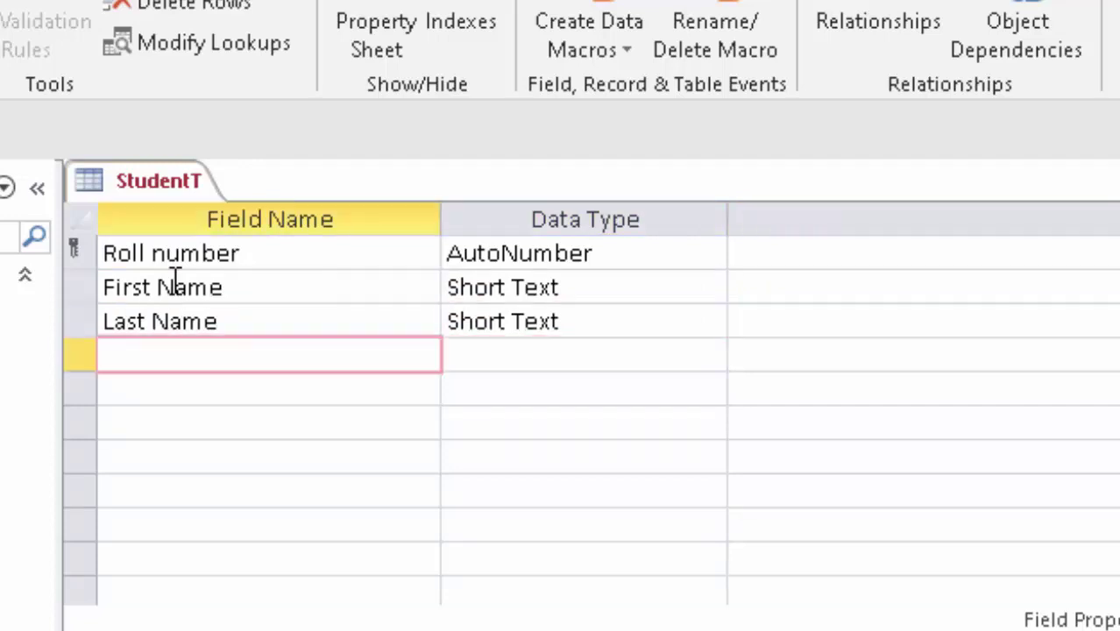
pyautogui.write('C')
pyautogui.write('ity')
pyautogui.press('Tab')
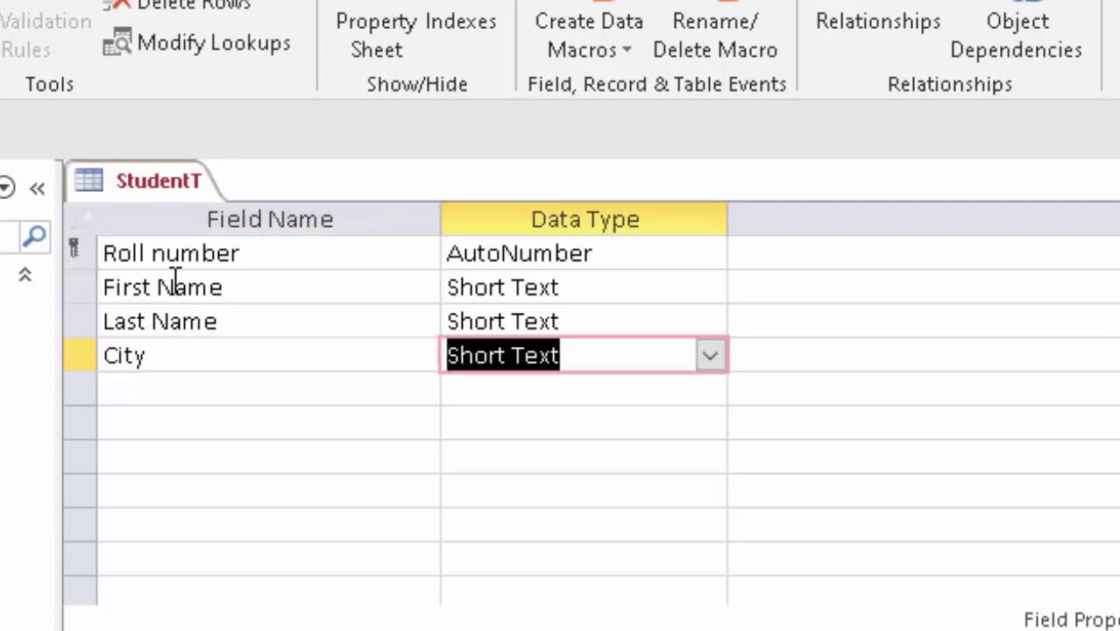
pyautogui.press('Tab')
pyautogui.press('Tab')
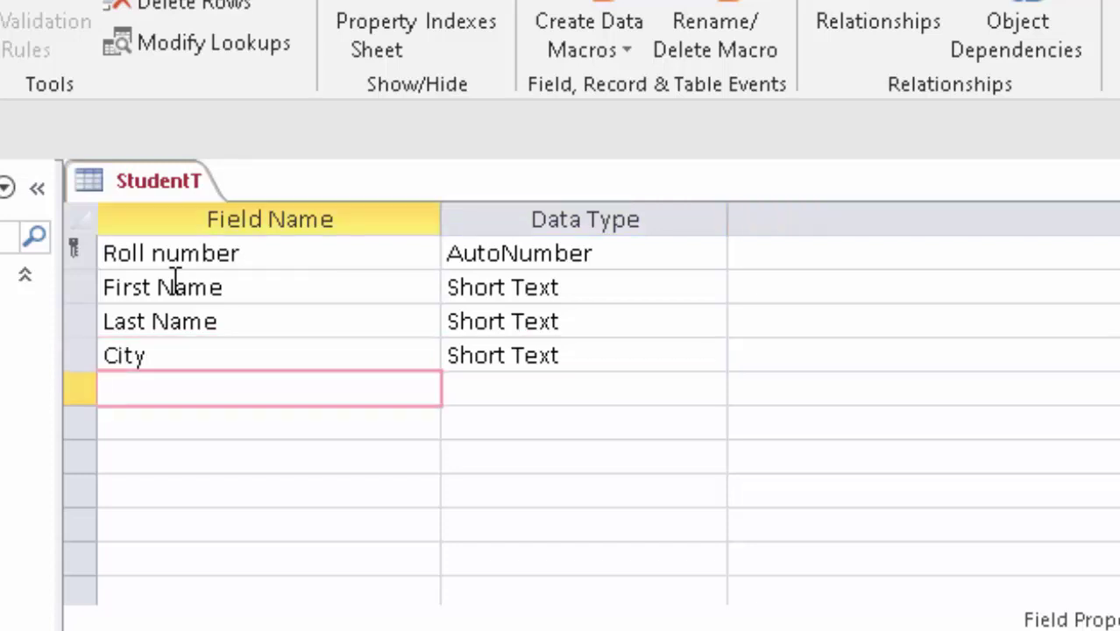
# - Add a D Of Birth field as Date/Time, then a State field
pyautogui.write('D O')
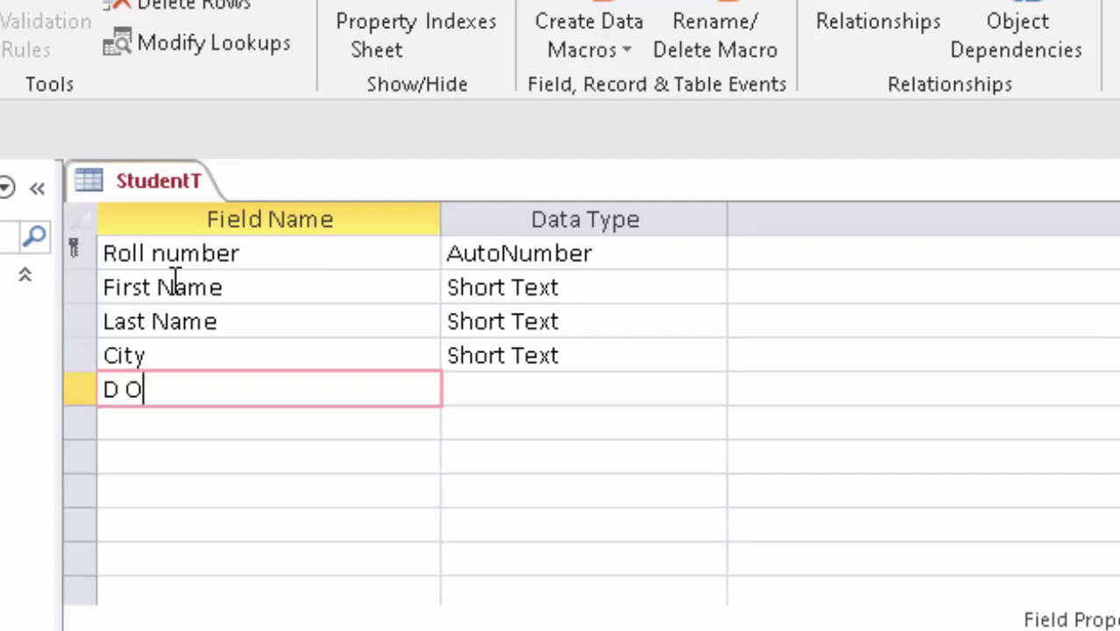
pyautogui.write('f B')
pyautogui.write('irth')
pyautogui.press('Tab')
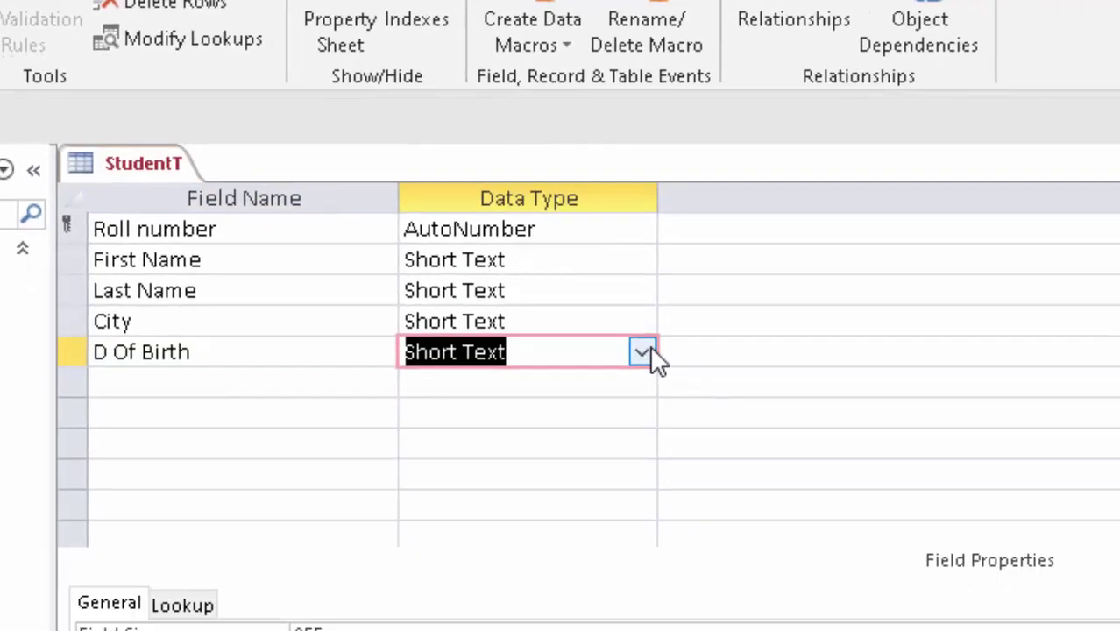
pyautogui.click(650, 350)
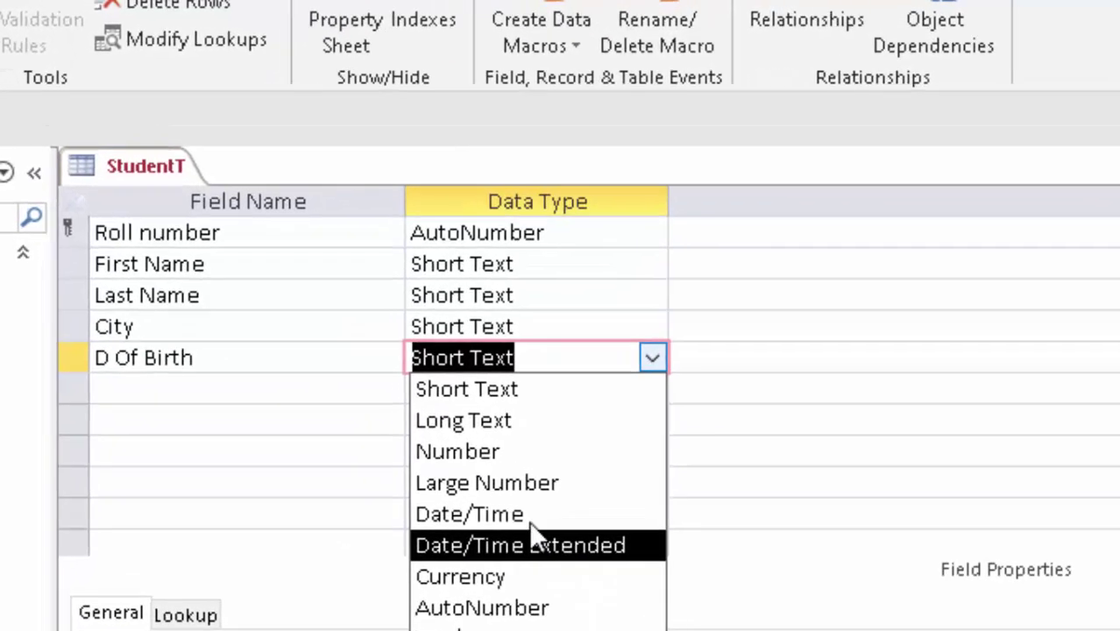
pyautogui.click(377, 380)
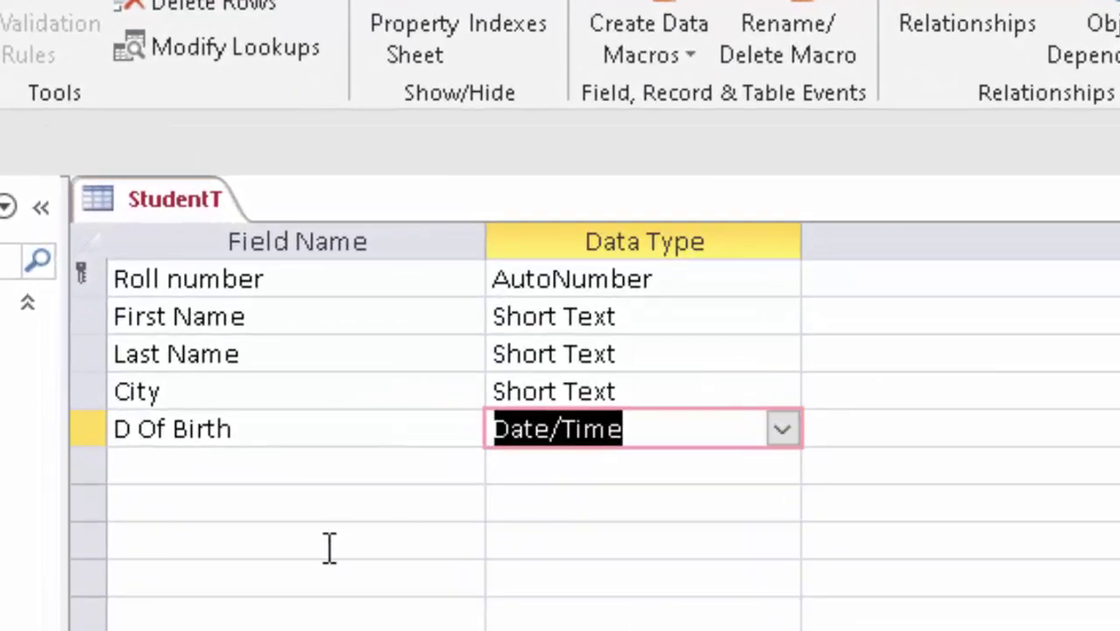
pyautogui.click(200, 478)
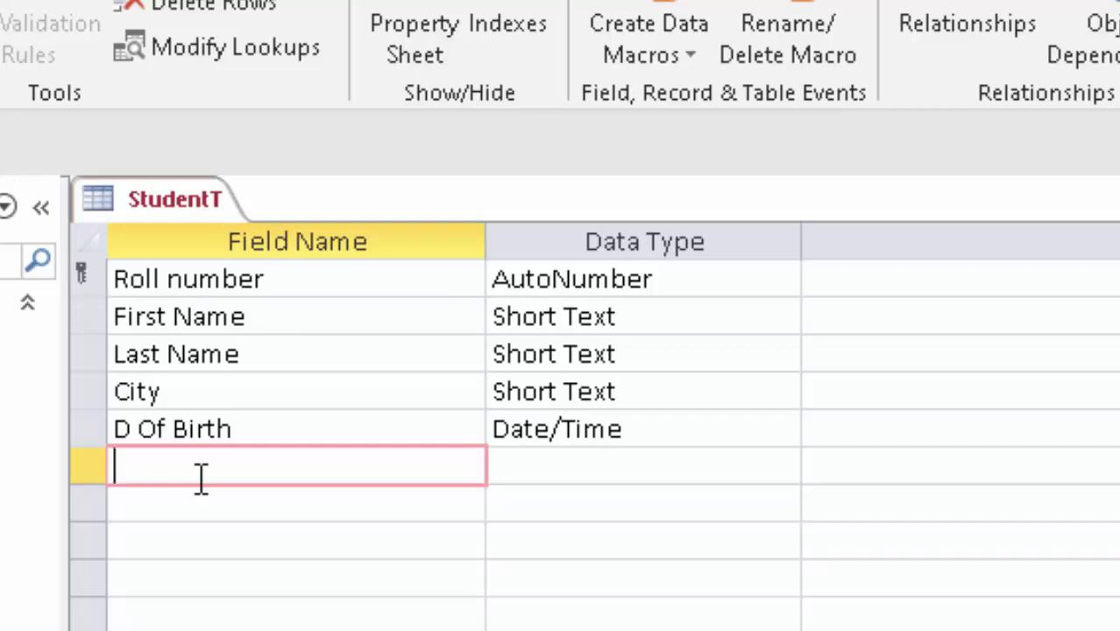
pyautogui.write('State')
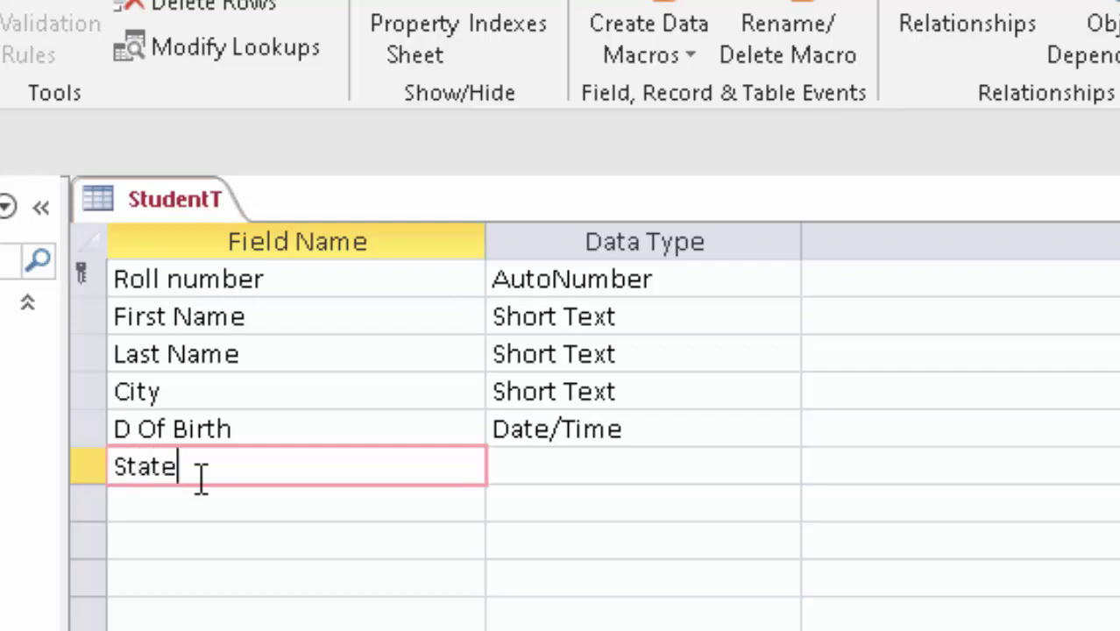
pyautogui.press('Tab')
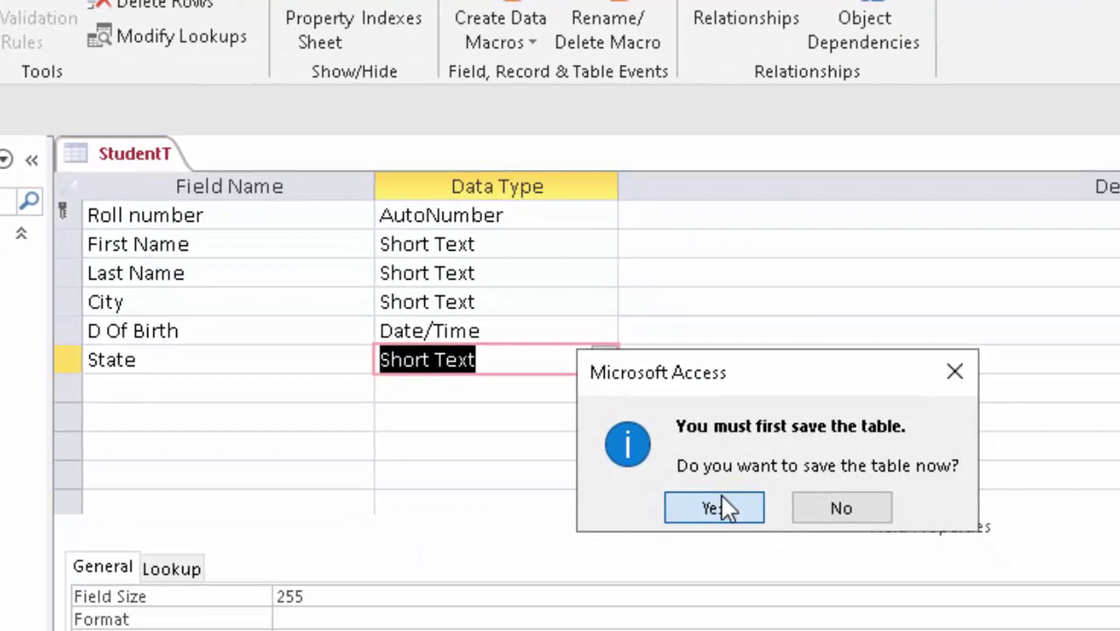
# - Switch StudentT to Datasheet view, widen Roll number, and start entering student records
pyautogui.click(718, 505)
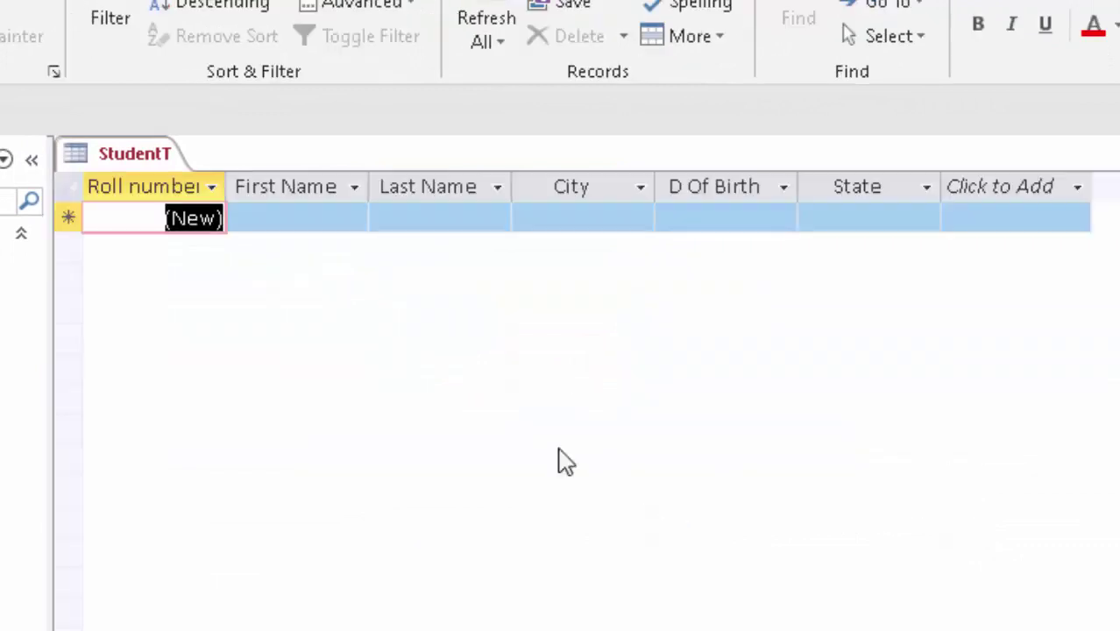
pyautogui.moveTo(233, 179); pyautogui.dragTo(249, 179)
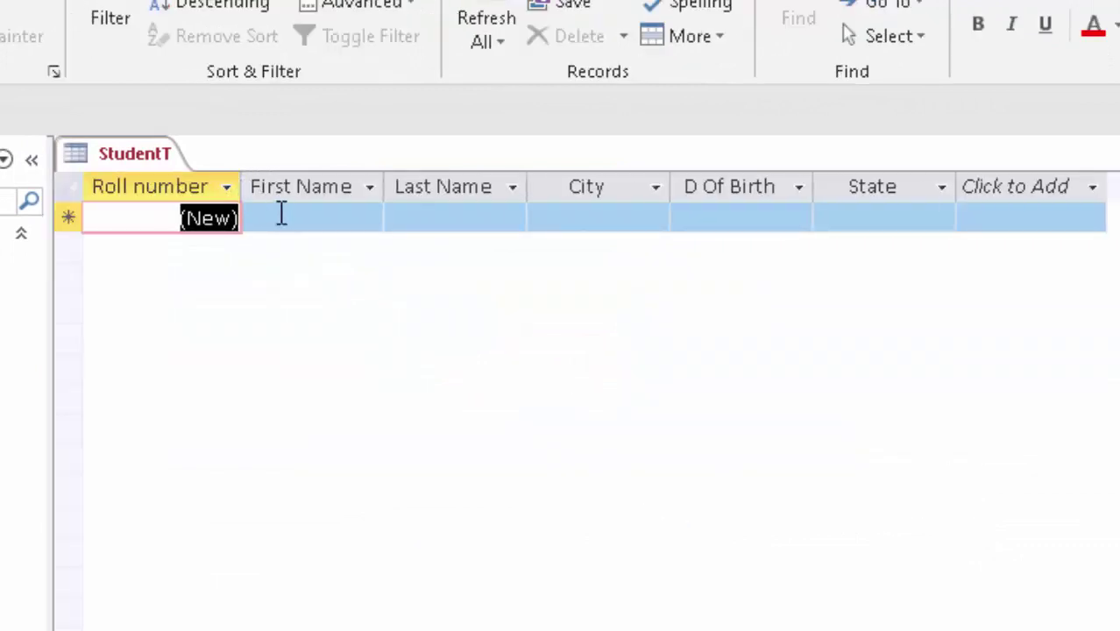
pyautogui.click(290, 218)
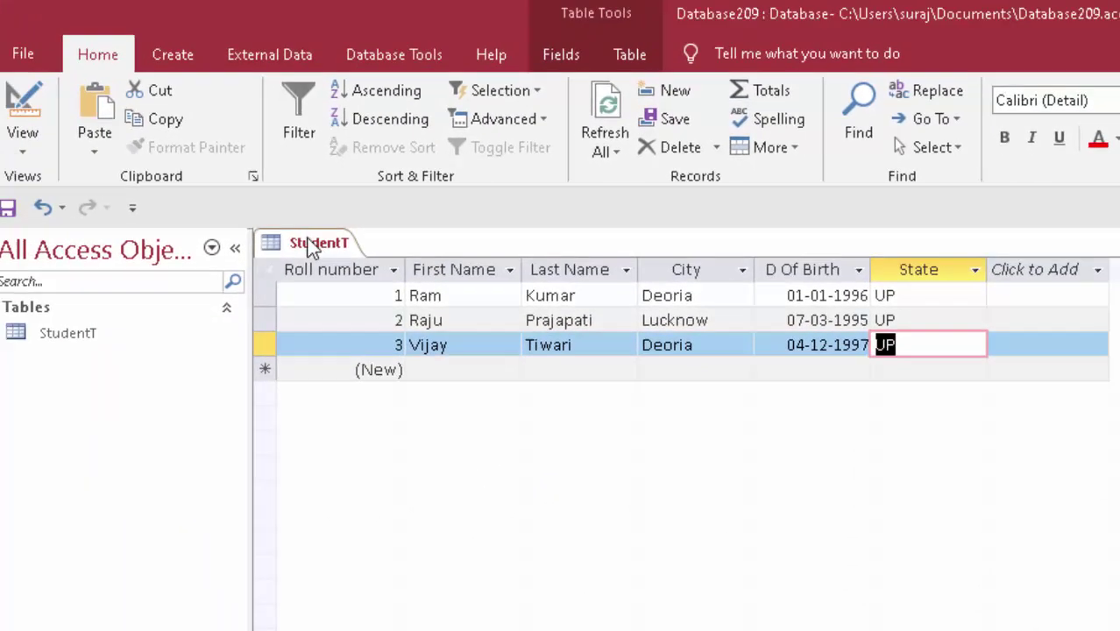
# - Save the StudentT table and close it from its tab menu
pyautogui.rightClick(309, 243)
pyautogui.click(364, 256)
pyautogui.rightClick(316, 244)
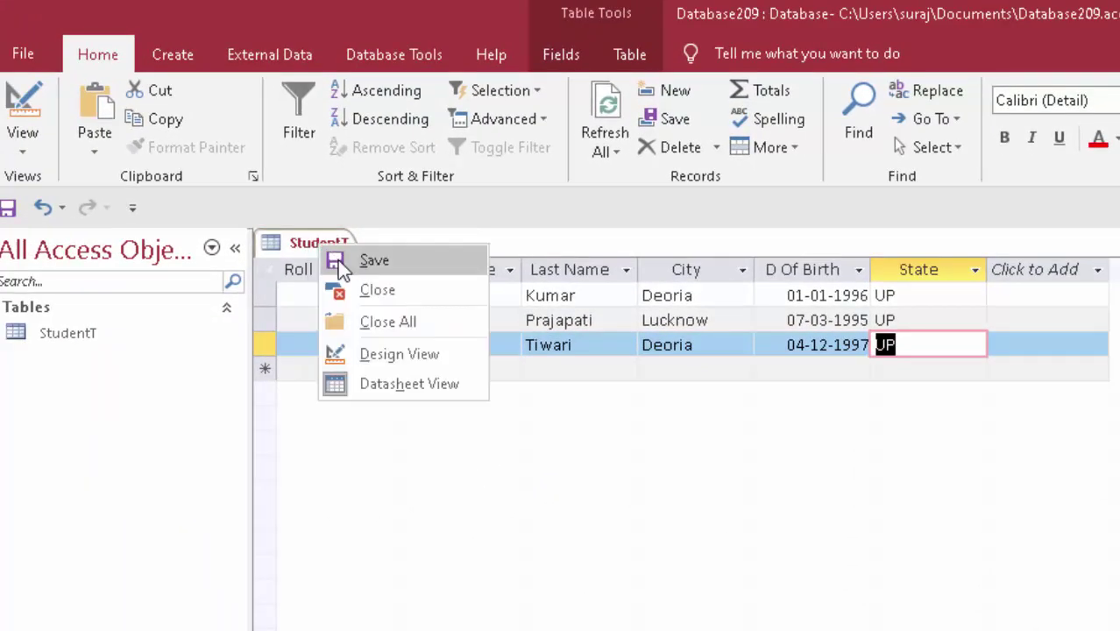
pyautogui.click(361, 288)
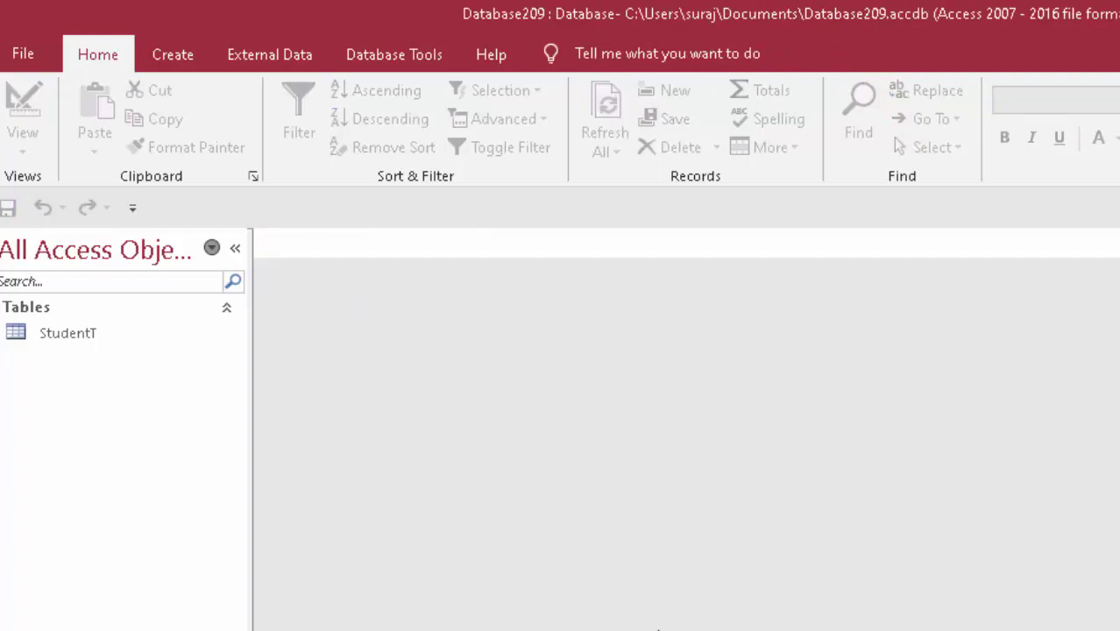
# - Create a new blank table and save it as 'IntructorT'
pyautogui.click(189, 56)
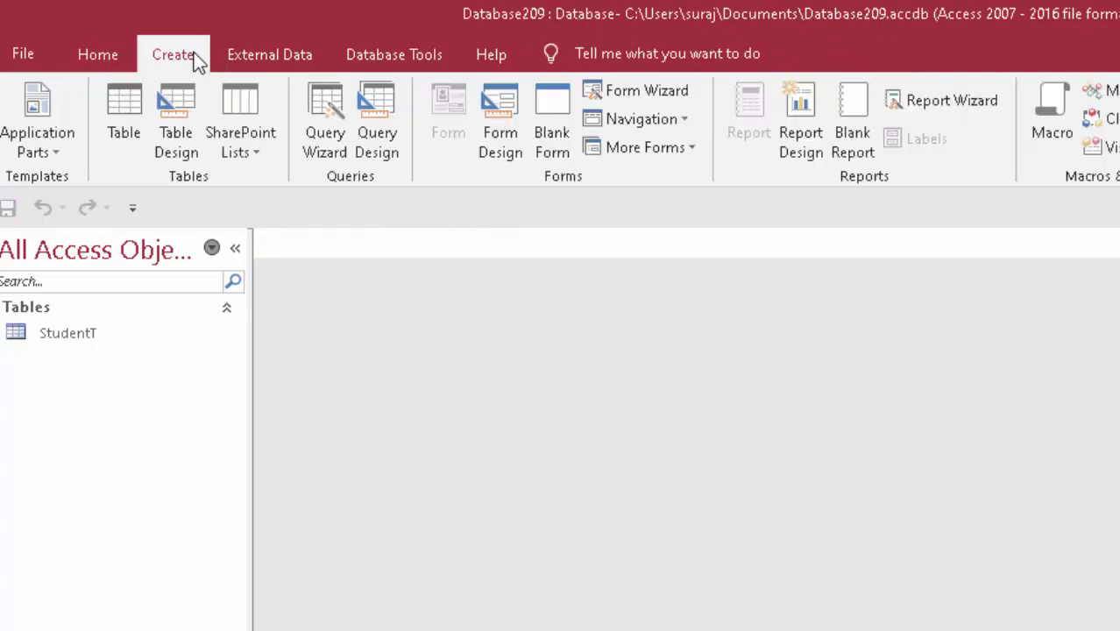
pyautogui.click(125, 99)
pyautogui.click(7, 208)
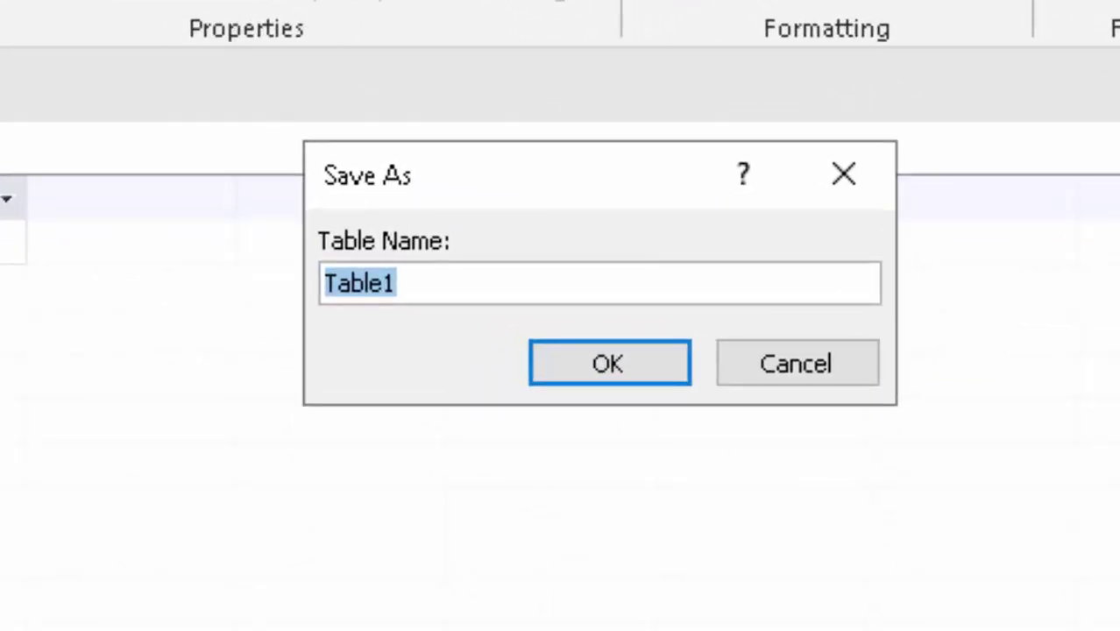
pyautogui.write('Intr')
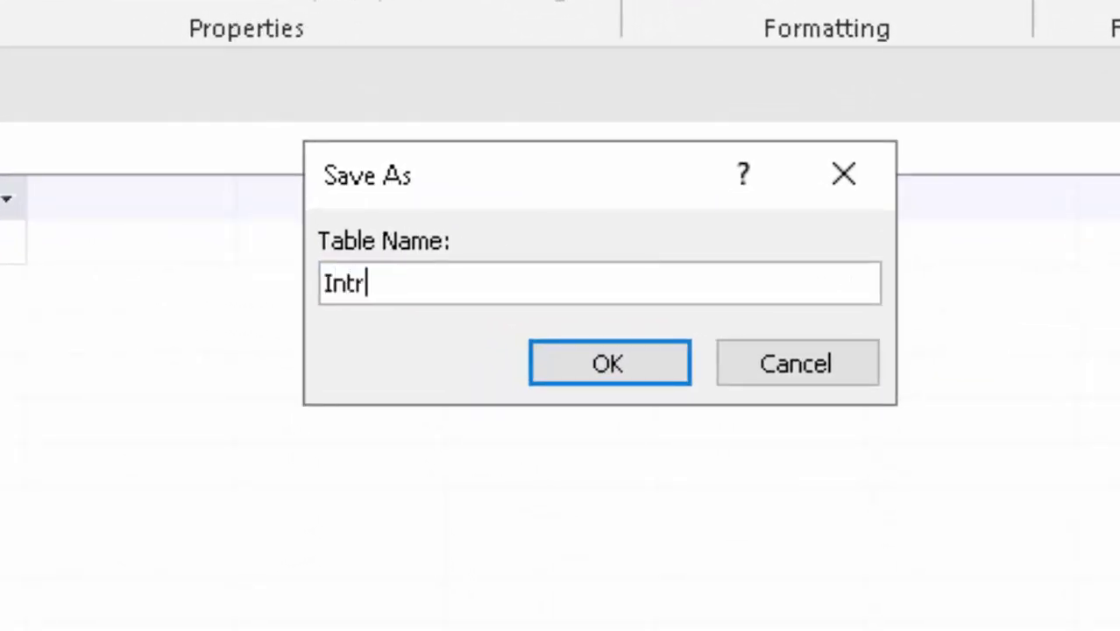
pyautogui.write('ucto')
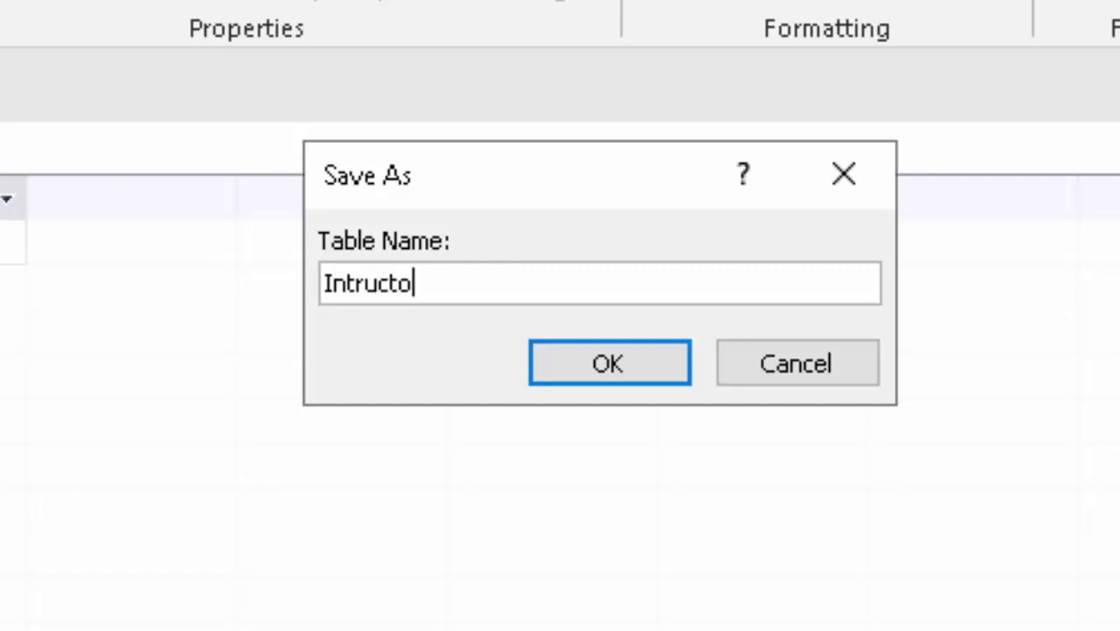
pyautogui.write('rT')
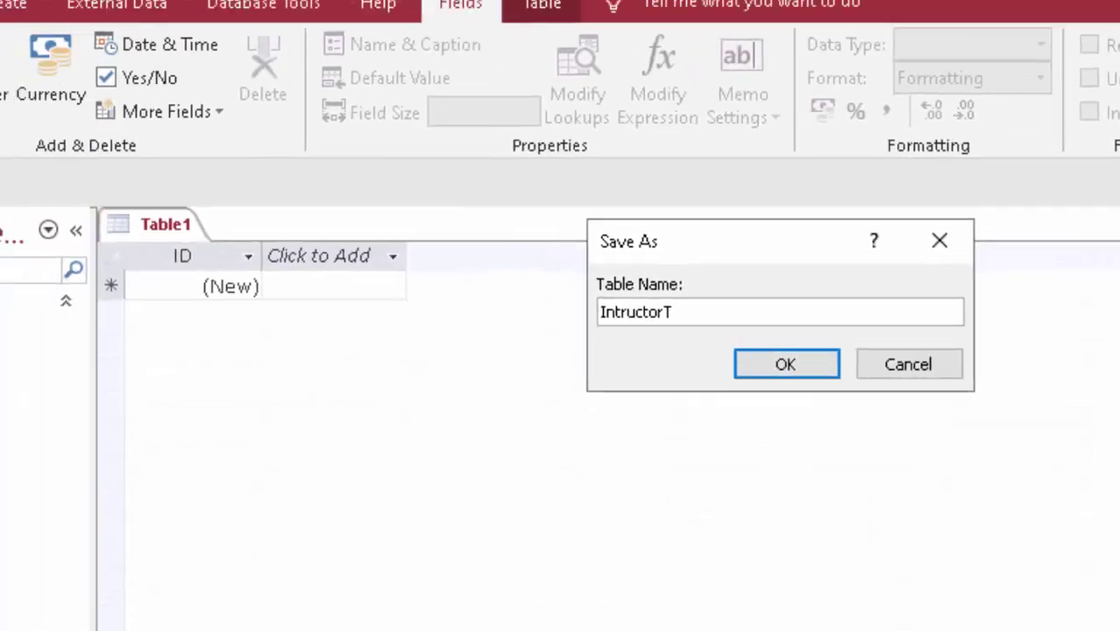
pyautogui.press('Return')
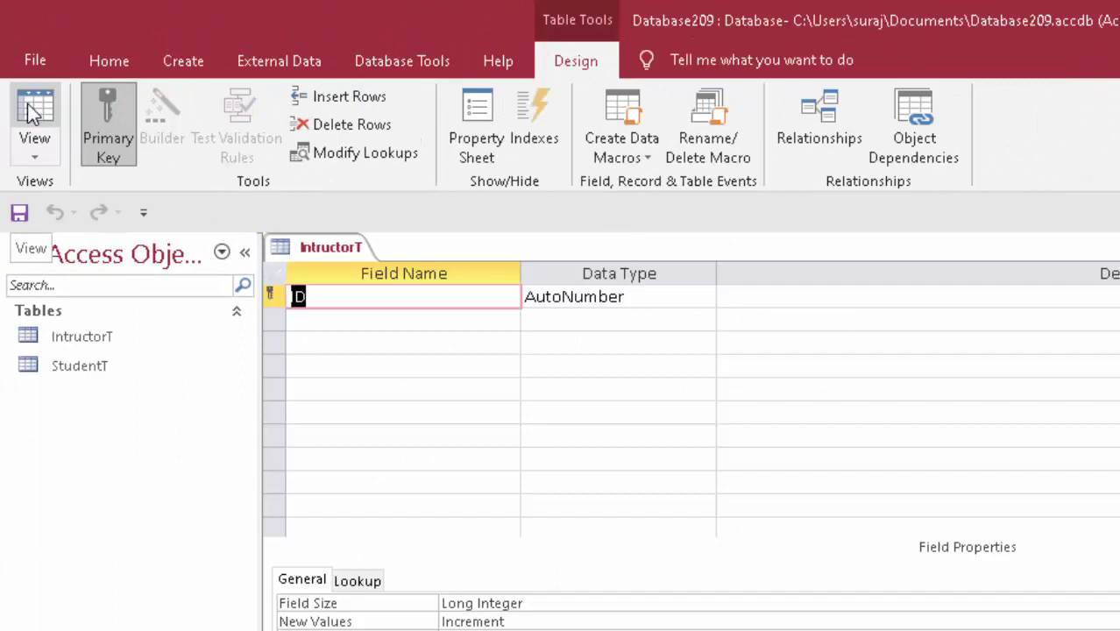
# - Rename ID to Instructor Id, add a Title field, and set its type to Lookup Wizard
pyautogui.press('BackSpace')
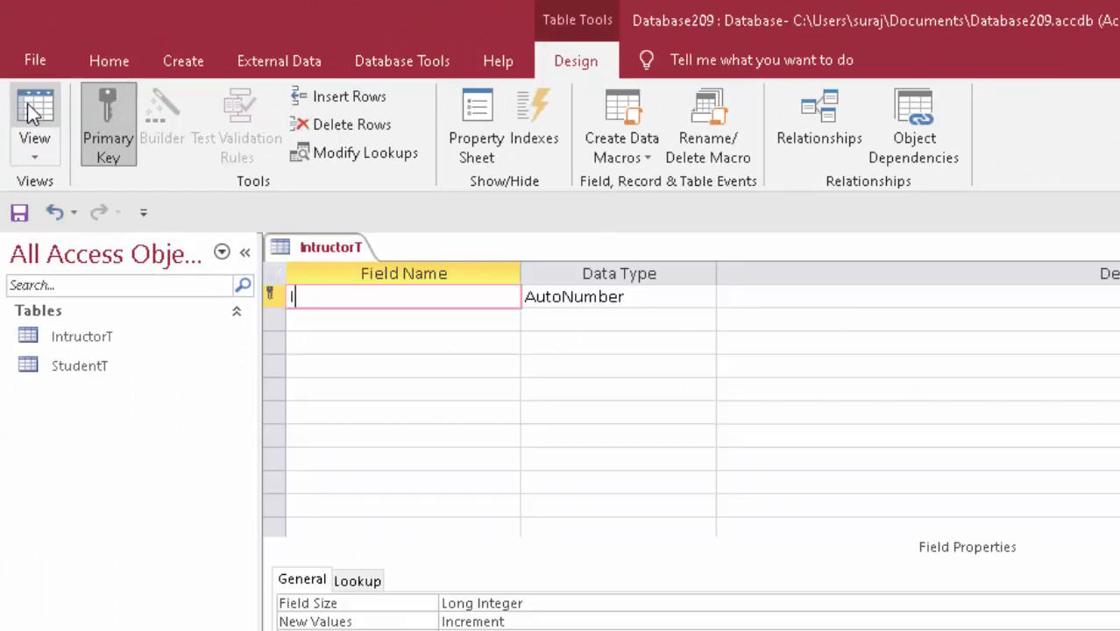
pyautogui.write('nstr')
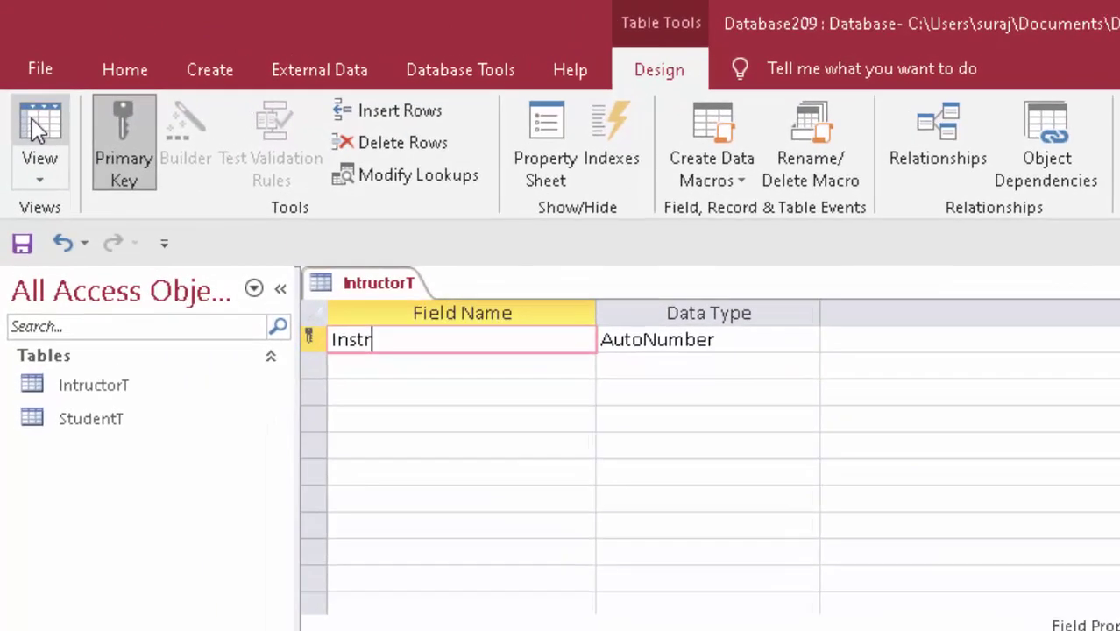
pyautogui.write('uctor')
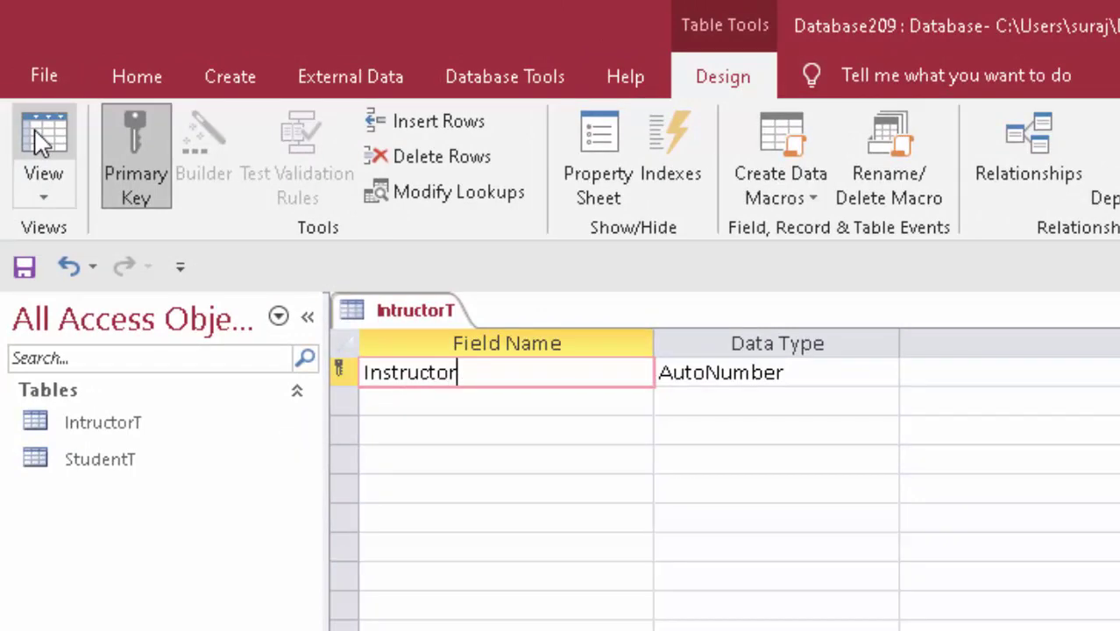
pyautogui.write(' Id')
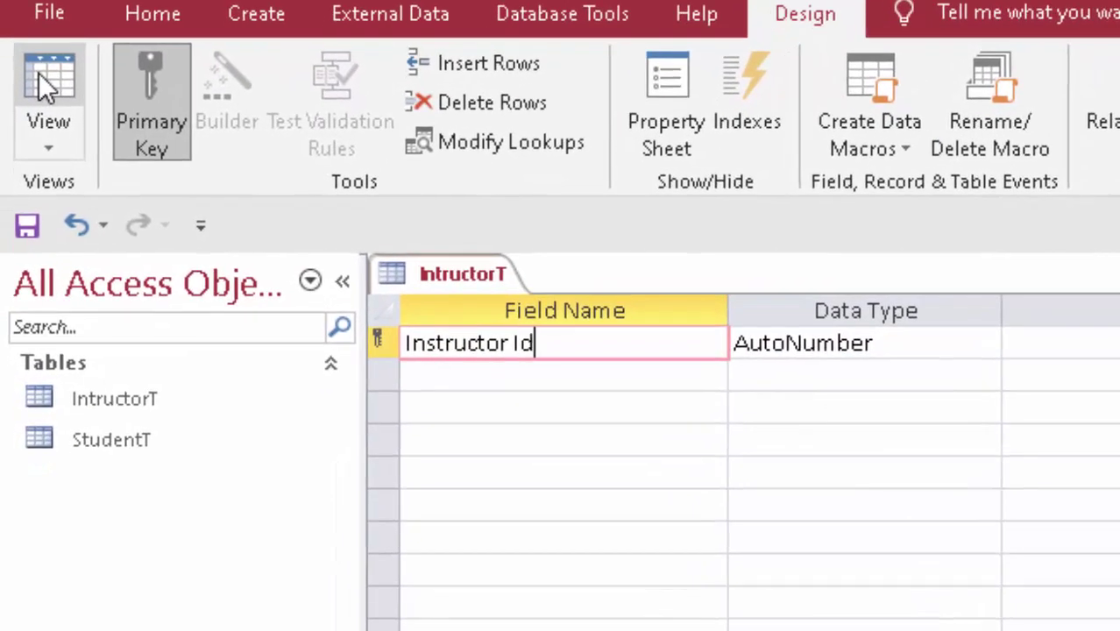
pyautogui.press('Tab')
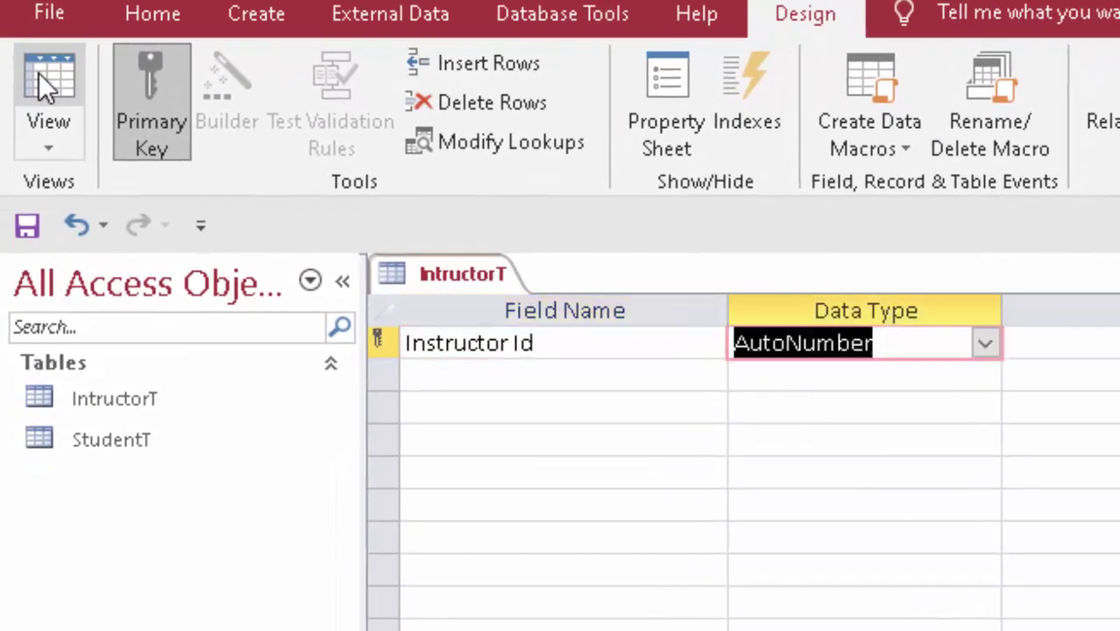
pyautogui.click(498, 383)
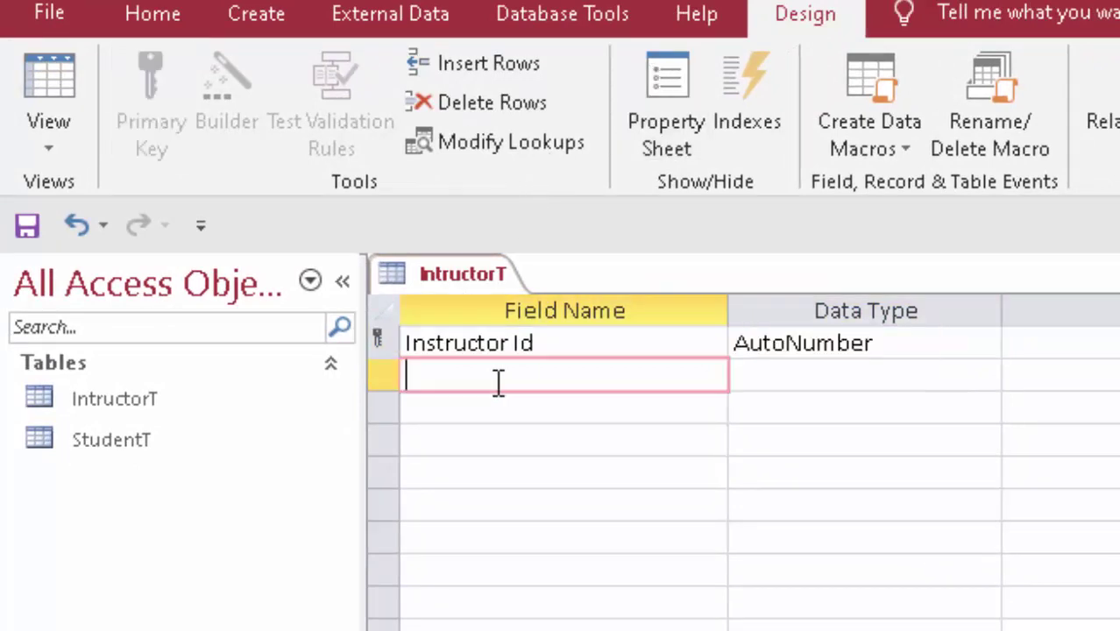
pyautogui.write('Titl')
pyautogui.write('e')
pyautogui.press('Tab')
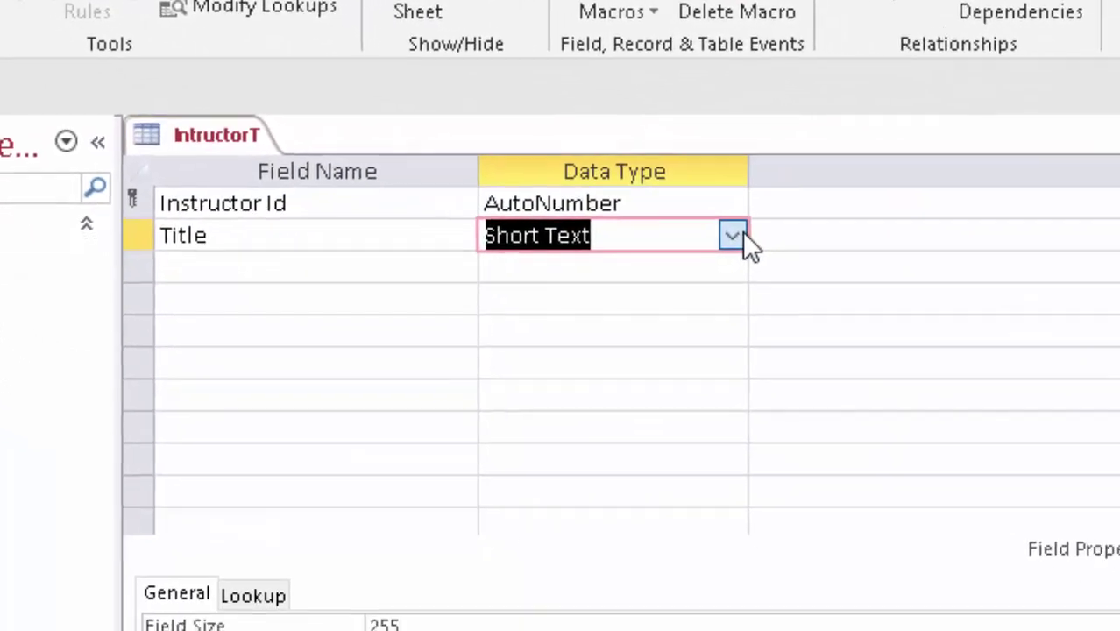
pyautogui.click(733, 236)
pyautogui.click(629, 627)
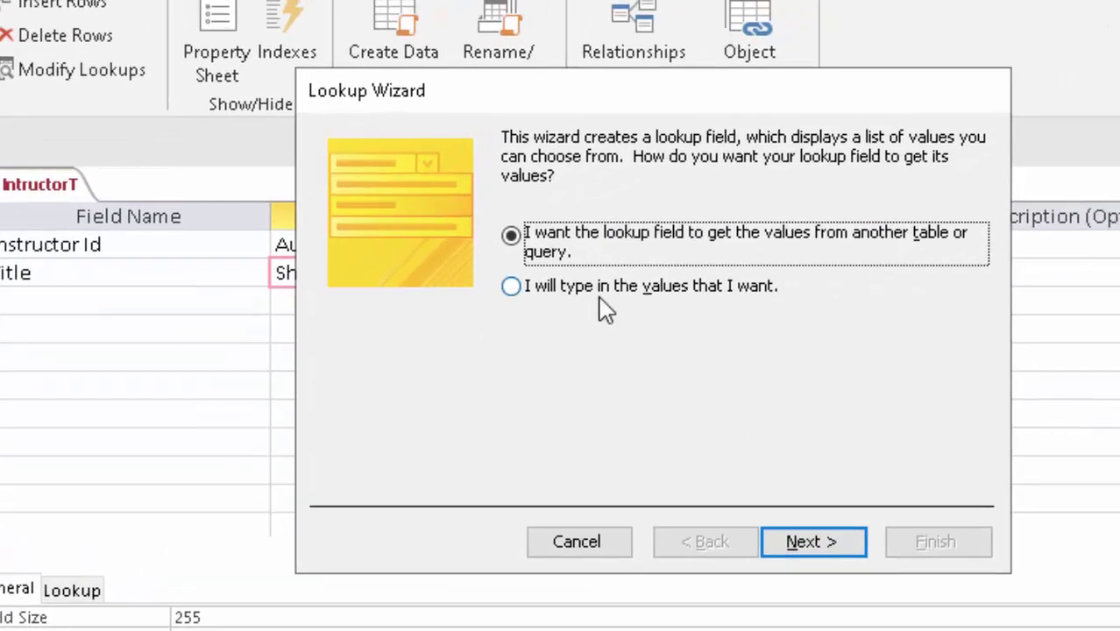
# - Give Title a typed-in lookup list of Mr, Mrs and Ms, then finish the wizard
pyautogui.click(658, 255)
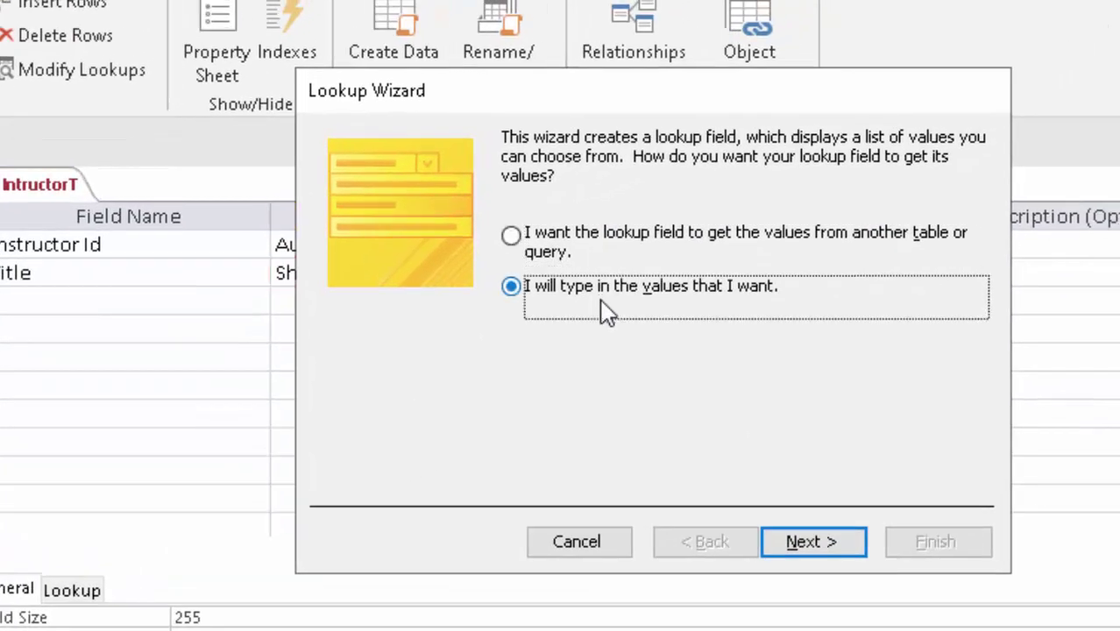
pyautogui.click(810, 553)
pyautogui.click(384, 318)
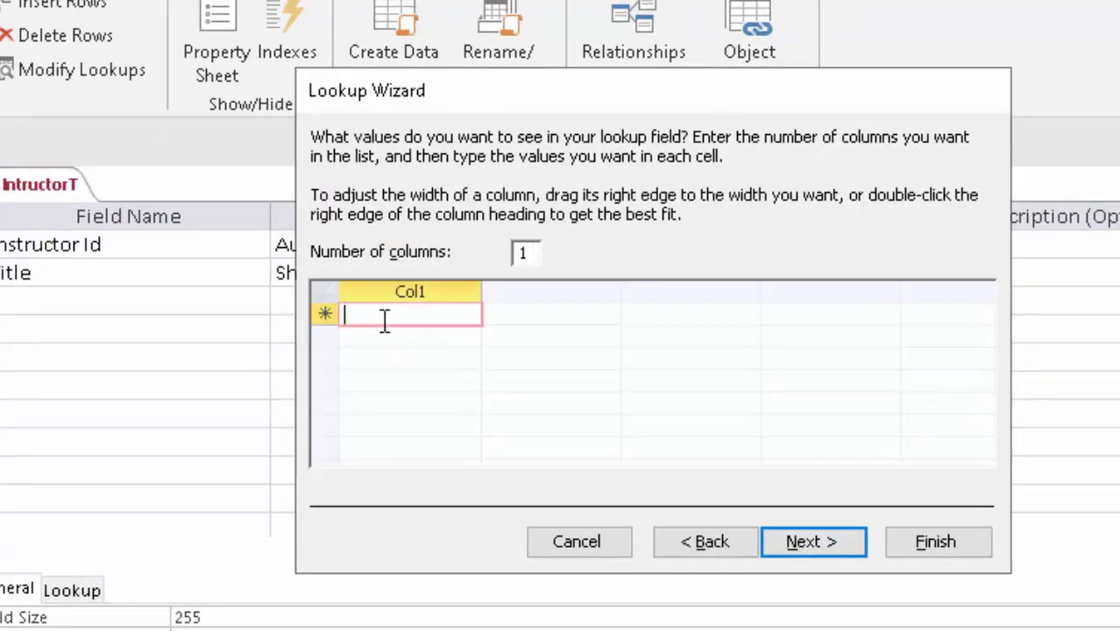
pyautogui.write('Mr')
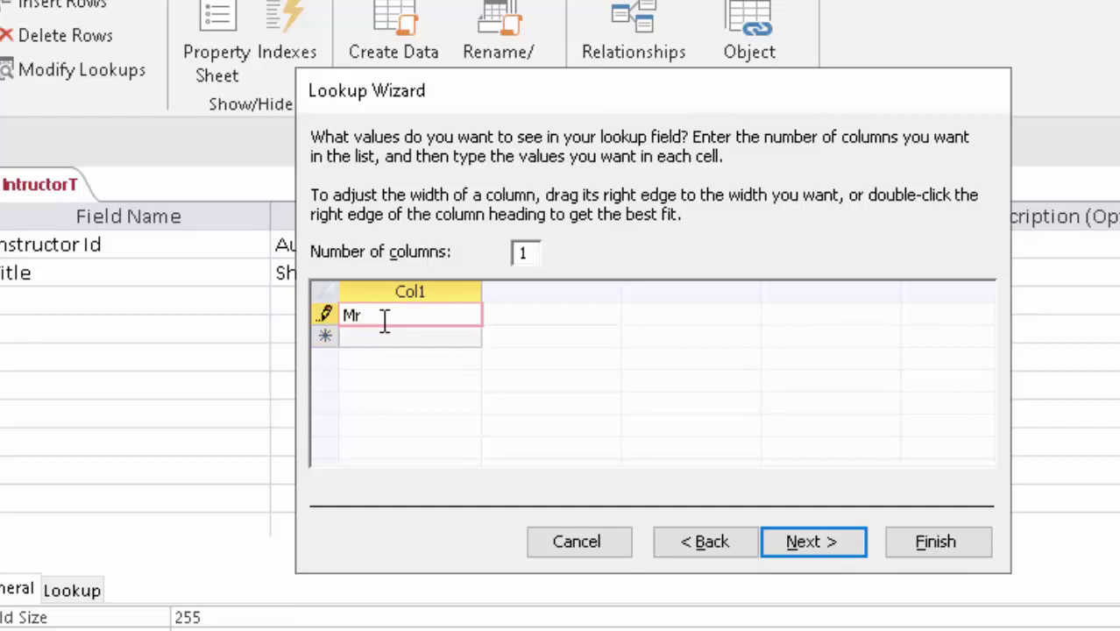
pyautogui.press('Tab')
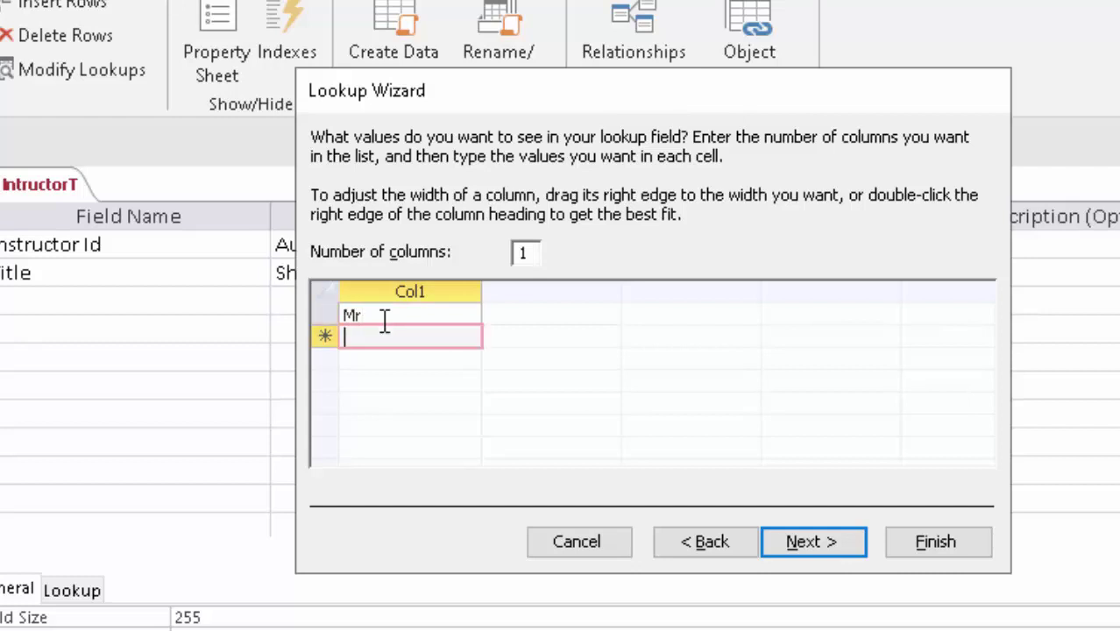
pyautogui.write('Mrs')
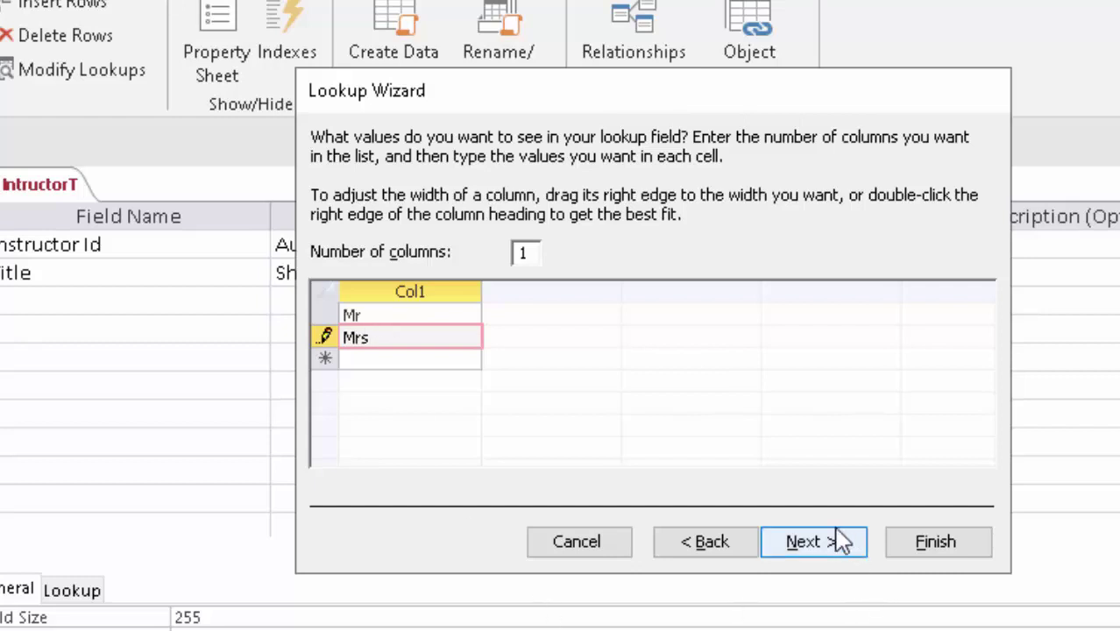
pyautogui.click(405, 359)
pyautogui.write('M')
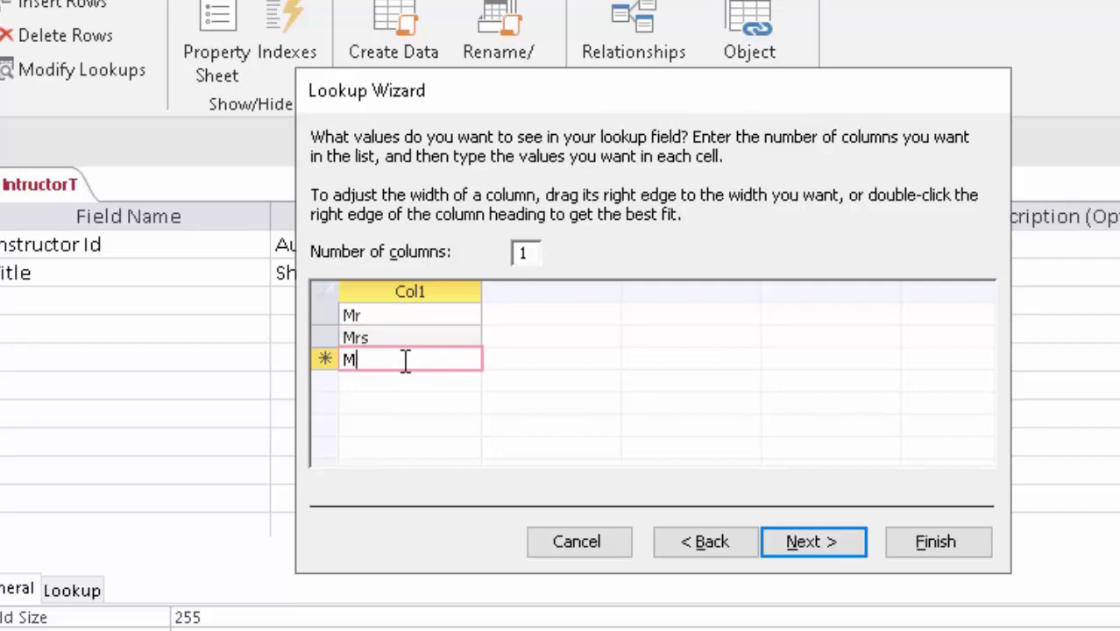
pyautogui.write('s')
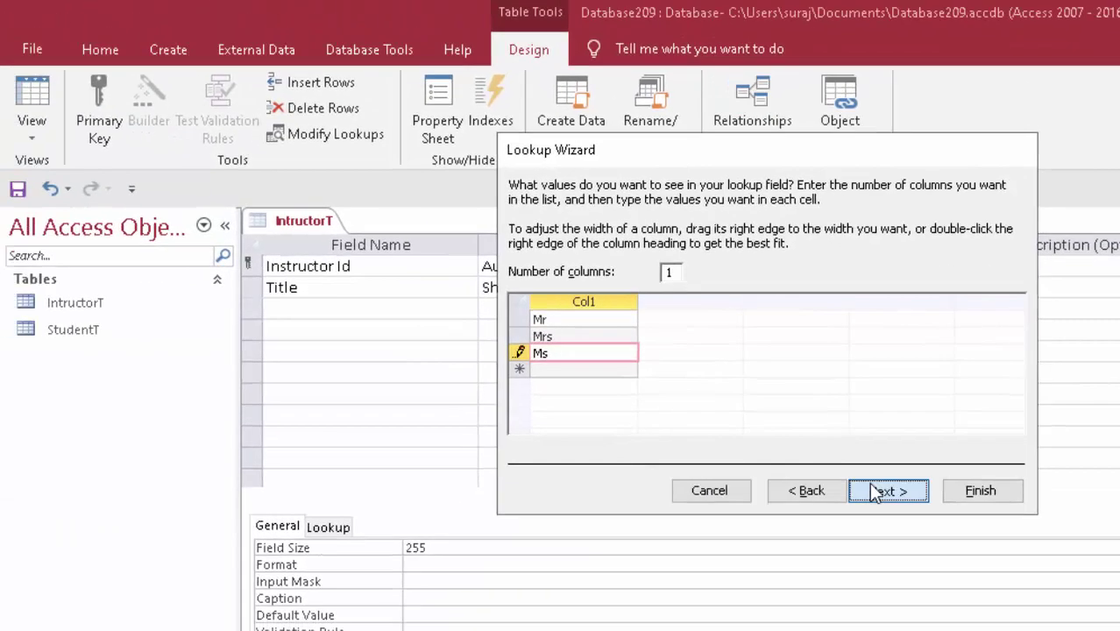
pyautogui.click(843, 504)
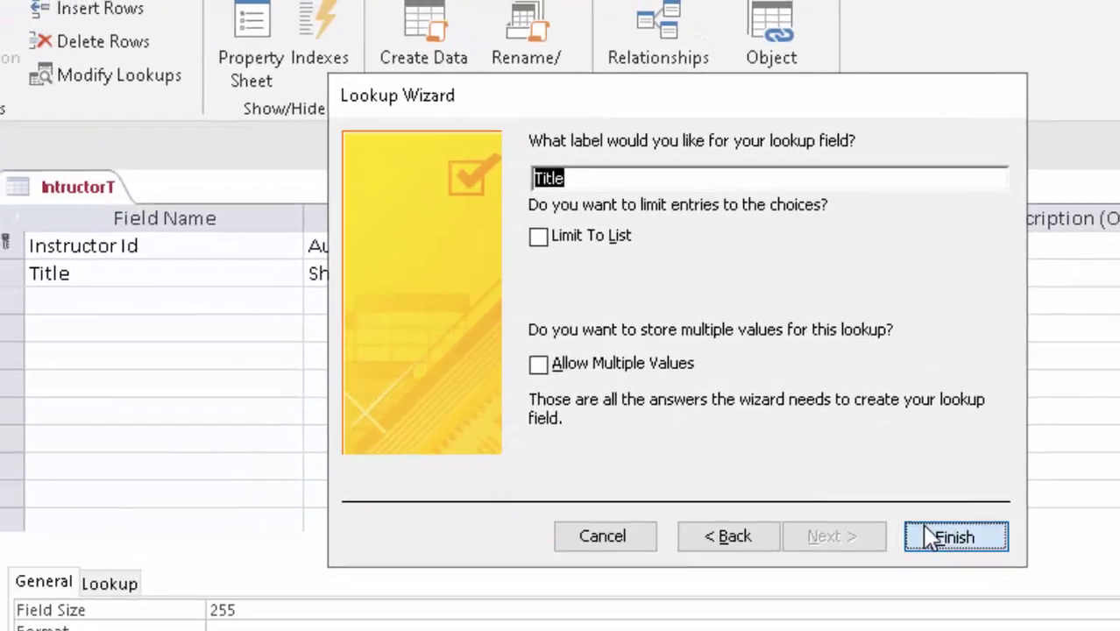
pyautogui.click(929, 537)
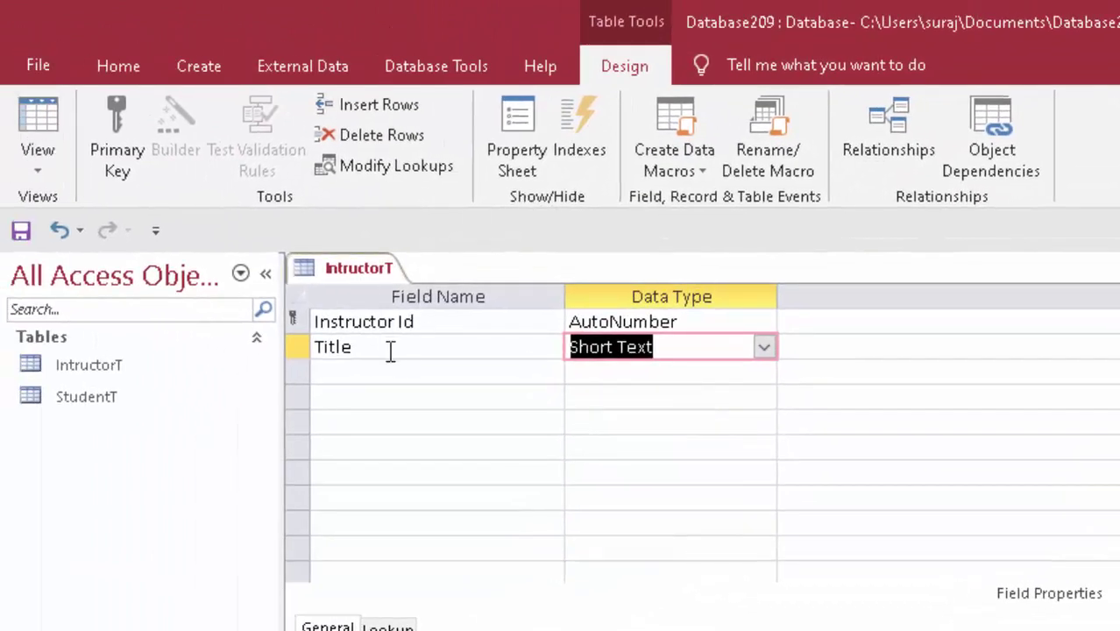
# - Add First Name, Last and City fields as Short Text below Title
pyautogui.click(368, 375)
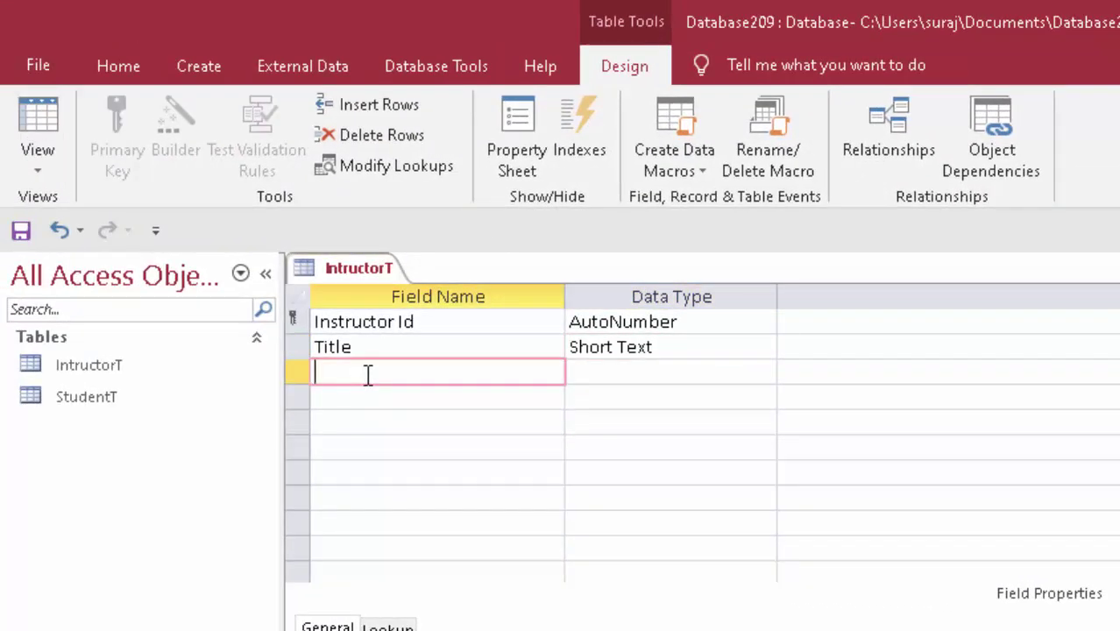
pyautogui.write('Fir')
pyautogui.write('st N')
pyautogui.write('ame')
pyautogui.press('Tab')
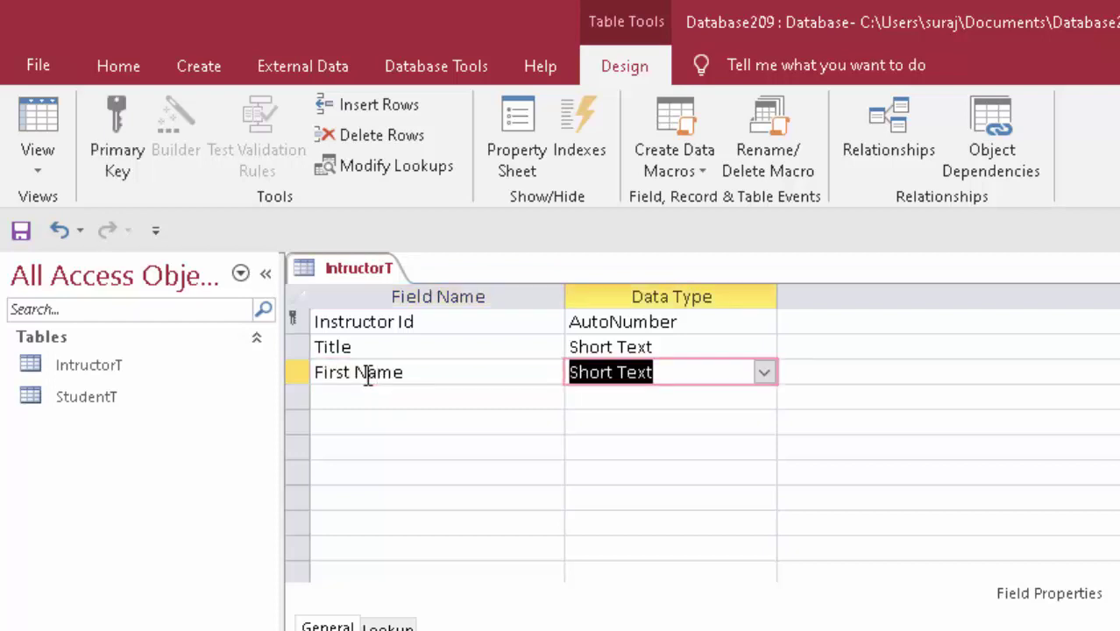
pyautogui.press('Tab')
pyautogui.press('Tab')
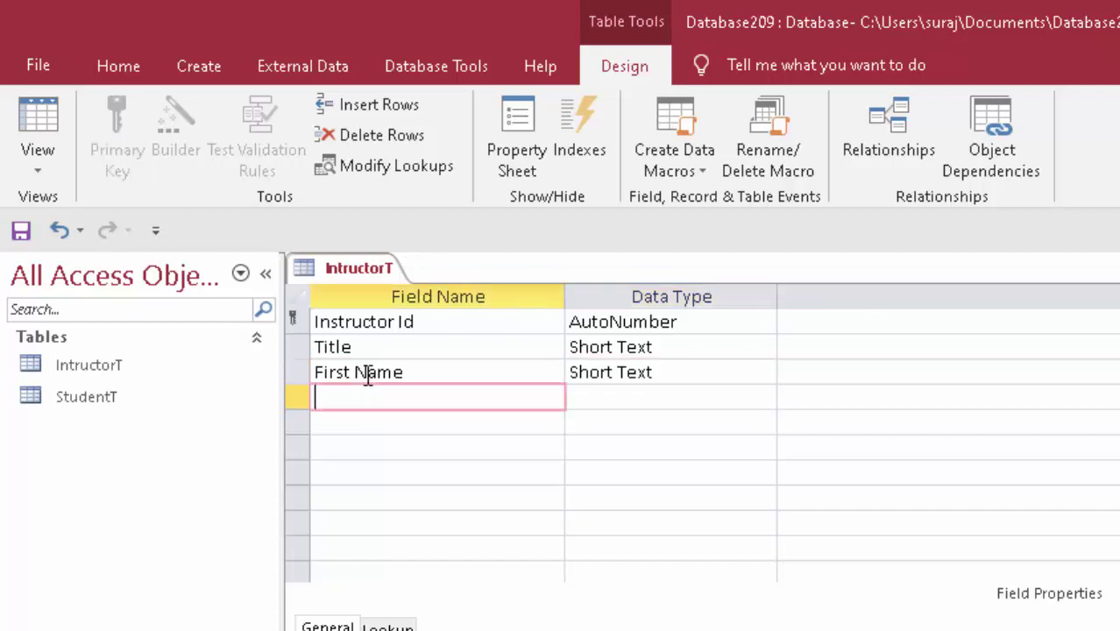
pyautogui.write('L')
pyautogui.write('t')
pyautogui.press('Return')
pyautogui.press('Return')
pyautogui.press('Return')
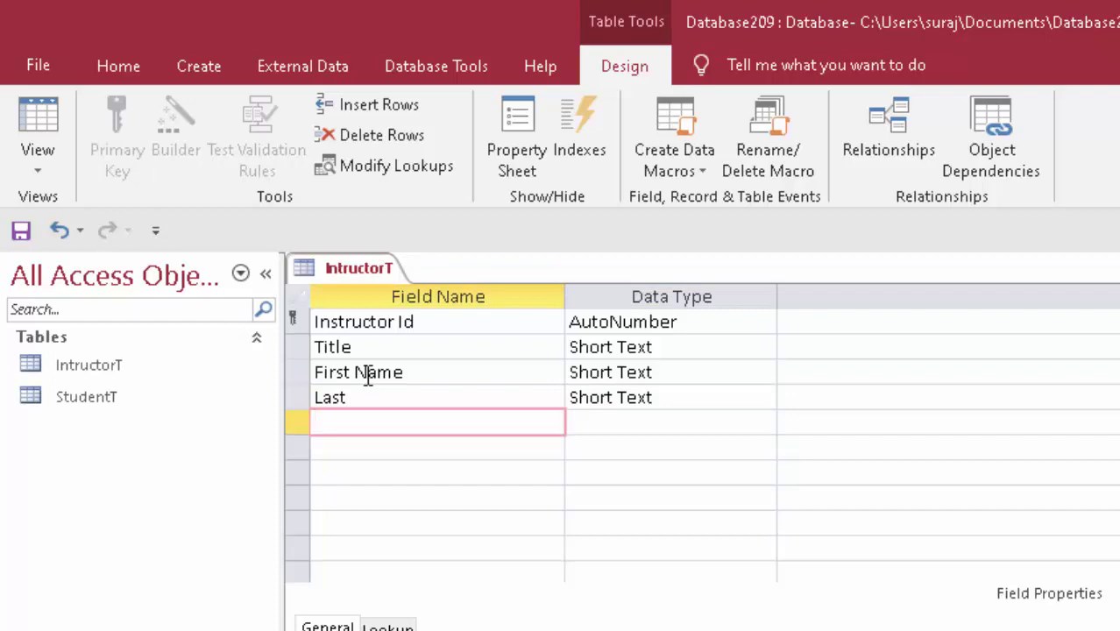
pyautogui.write('City')
pyautogui.press('Return')
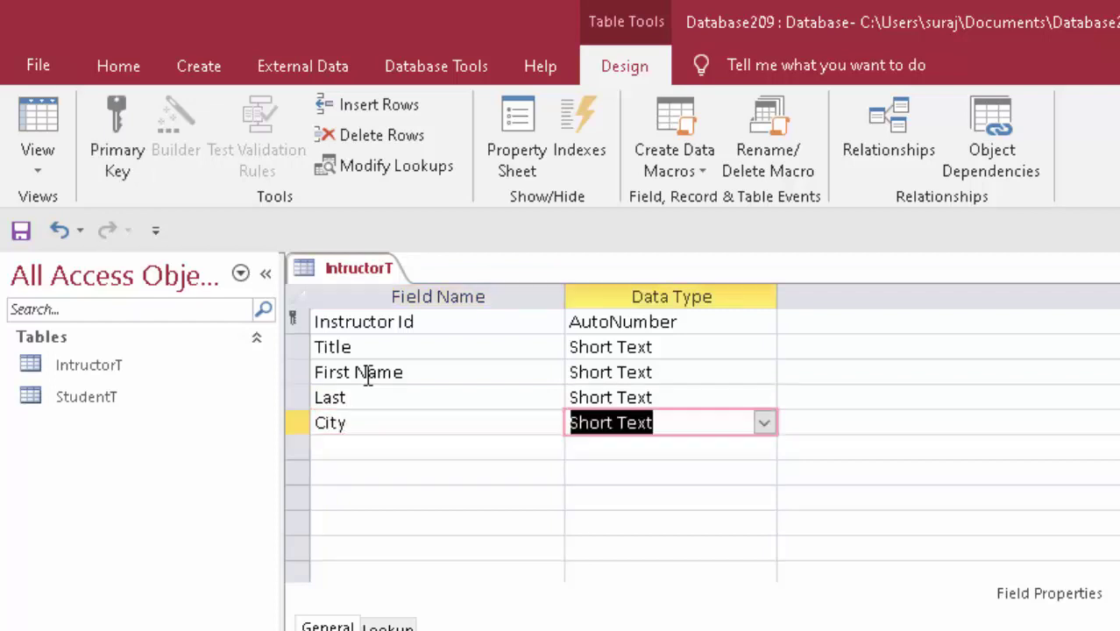
pyautogui.press('Return')
pyautogui.press('Return')
pyautogui.write('Cont')
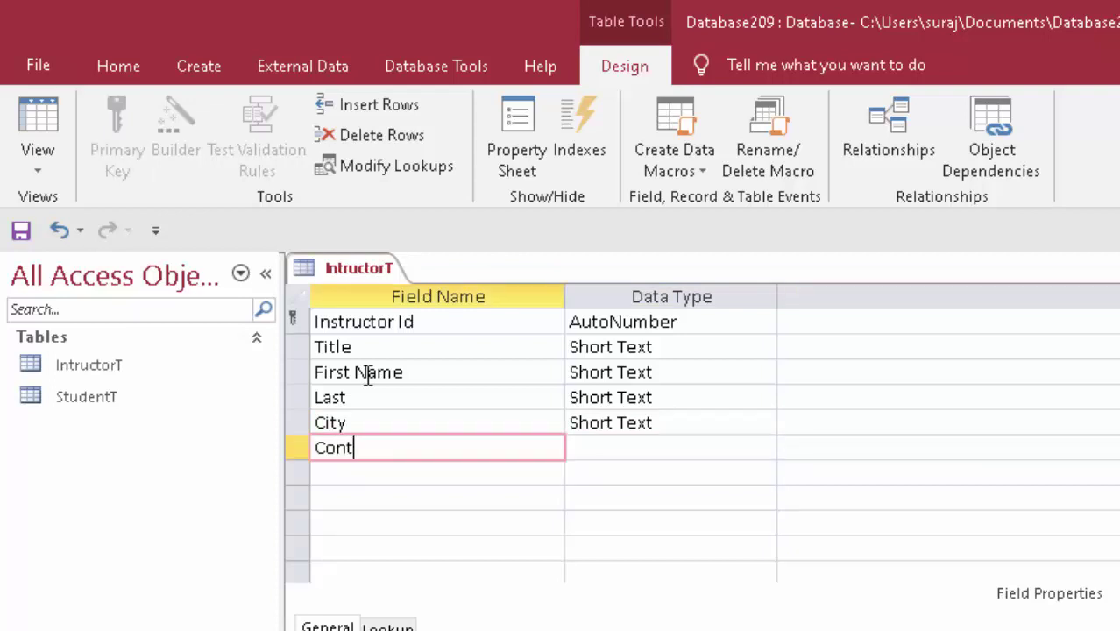
# - Add a Contact Number field and confirm its type as Short Text
pyautogui.write('act N')
pyautogui.write('umber')
pyautogui.press('Return')
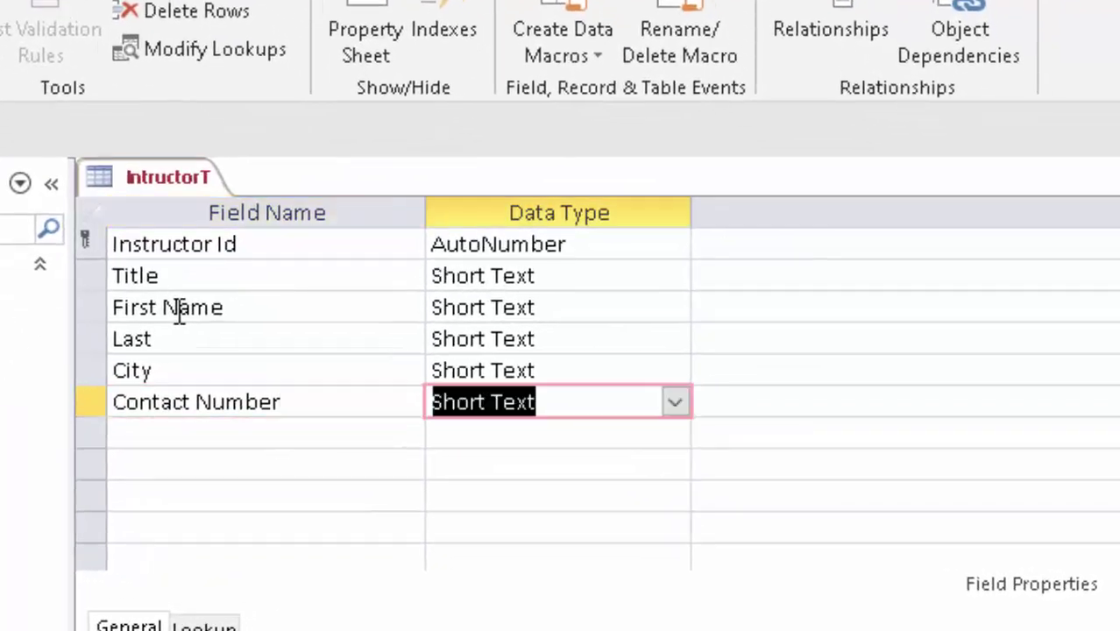
pyautogui.press('Return')
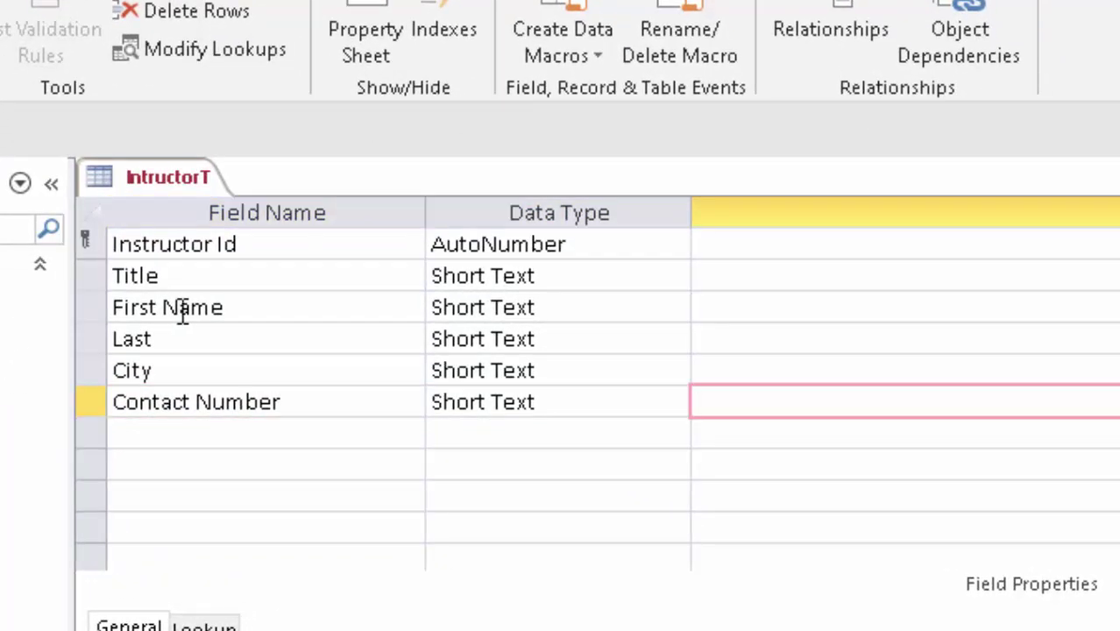
pyautogui.click(570, 402)
pyautogui.click(673, 403)
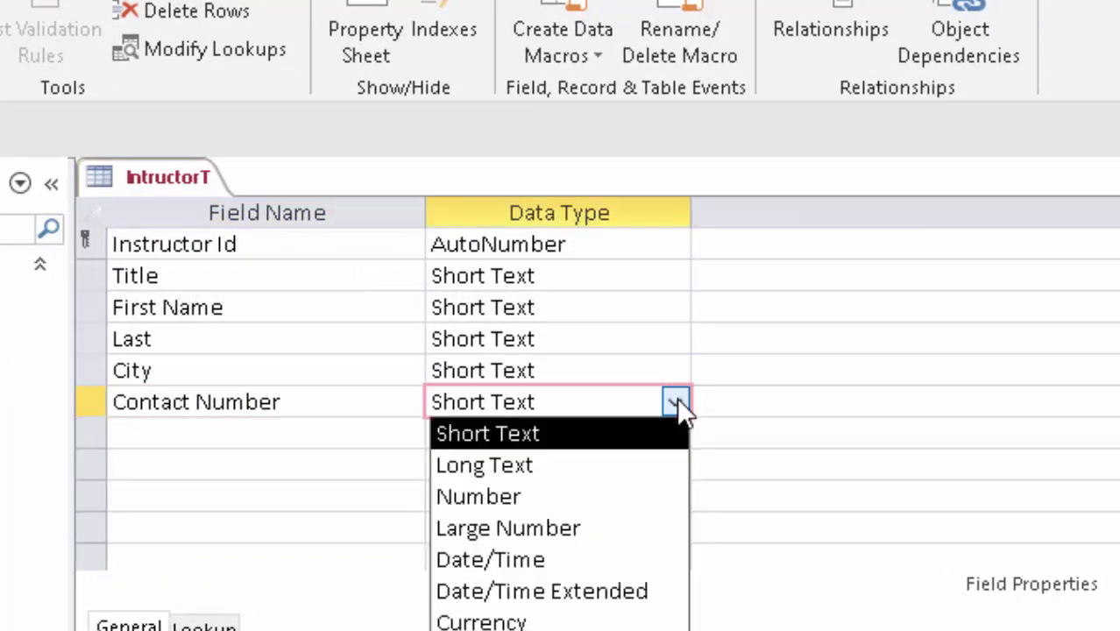
pyautogui.click(593, 433)
pyautogui.click(430, 473)
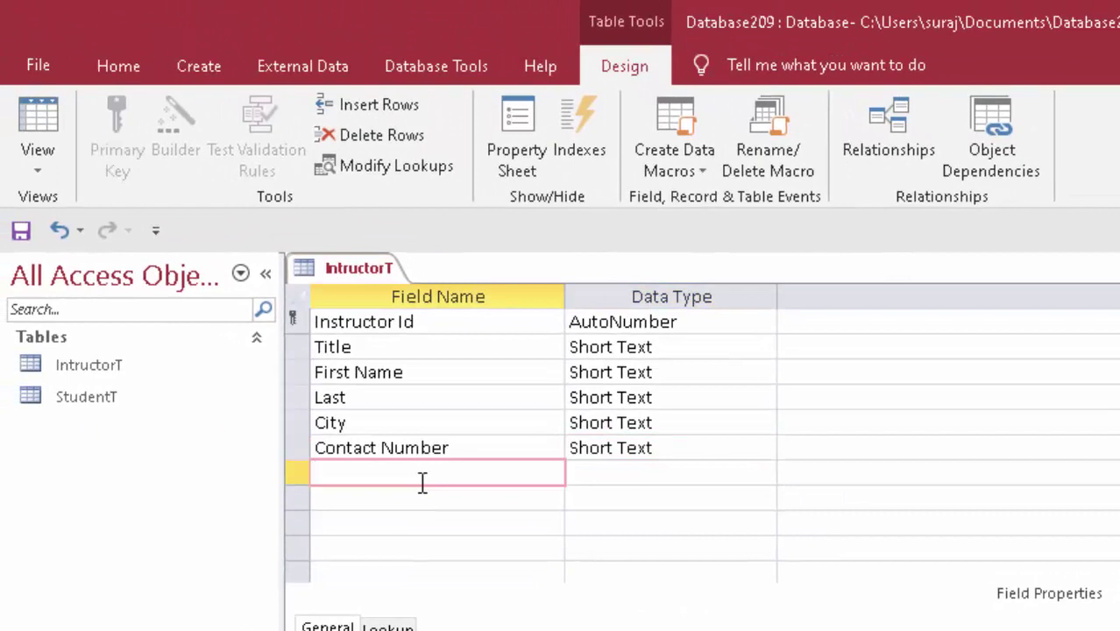
# - Save IntructorT, switch to Datasheet view, and autofit the Instructor Id column
pyautogui.click(20, 119)
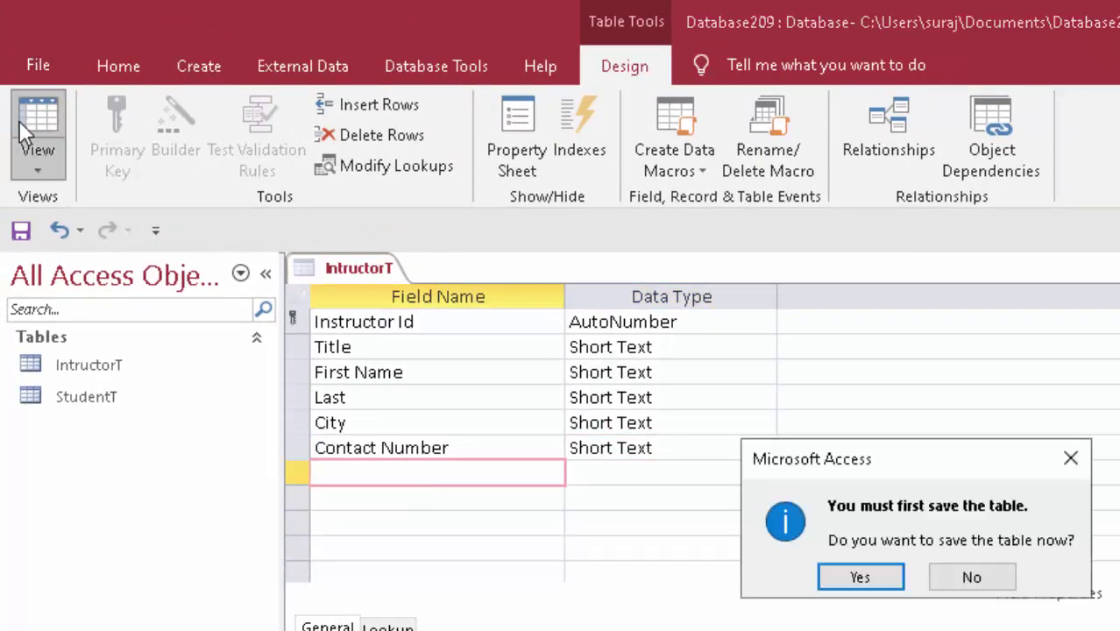
pyautogui.click(859, 587)
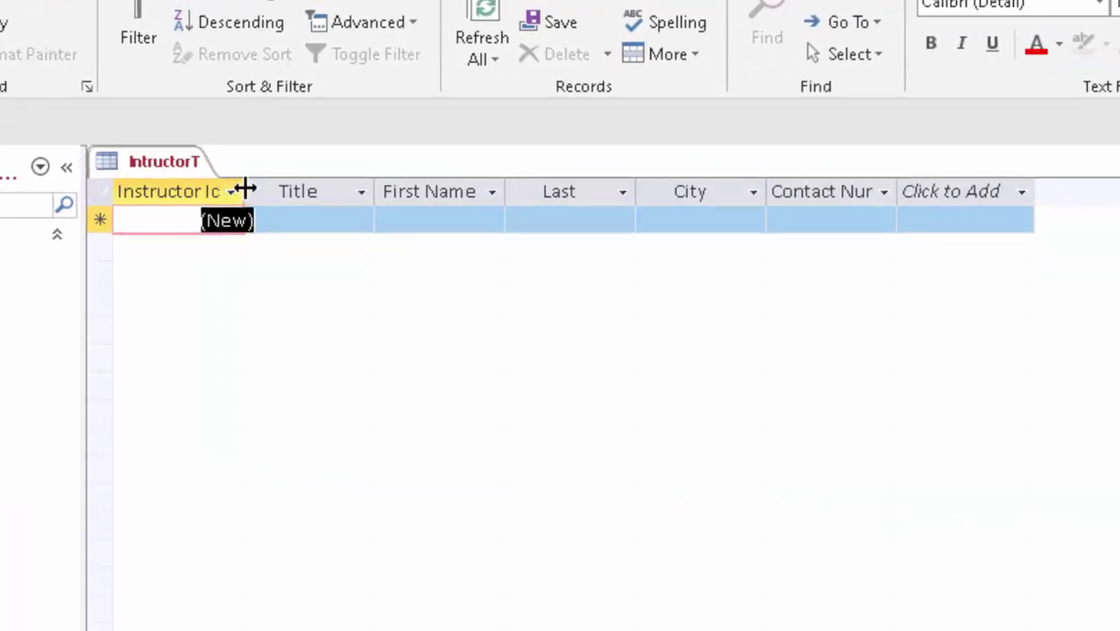
pyautogui.doubleClick(245, 190)
# - Enter an instructor record with title Mr, city Gorakhpur and a contact number
pyautogui.click(338, 220)
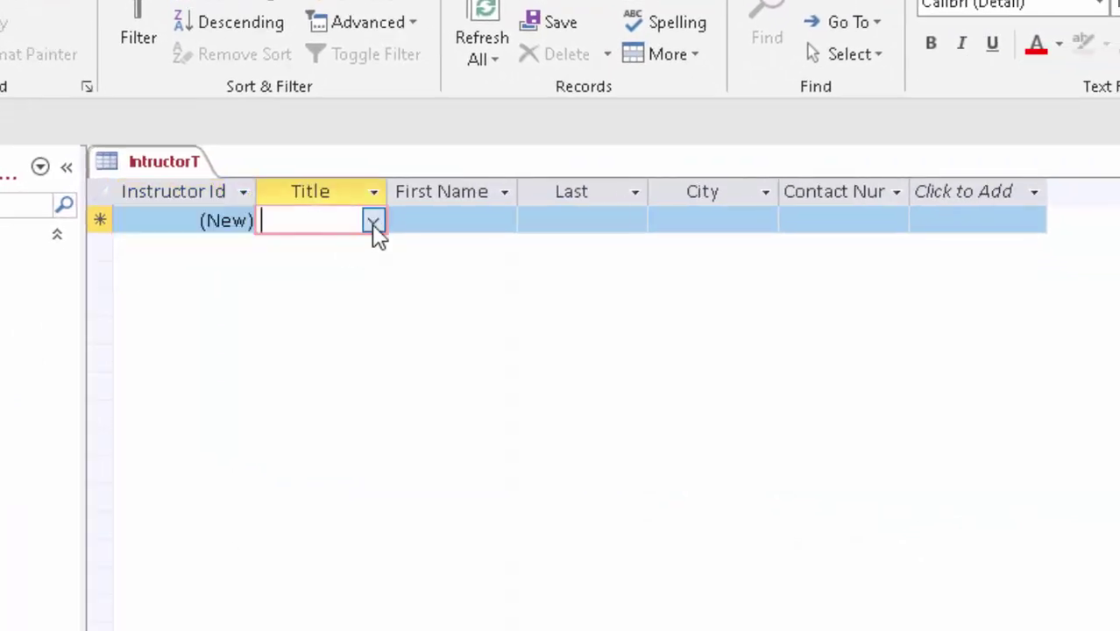
pyautogui.click(372, 220)
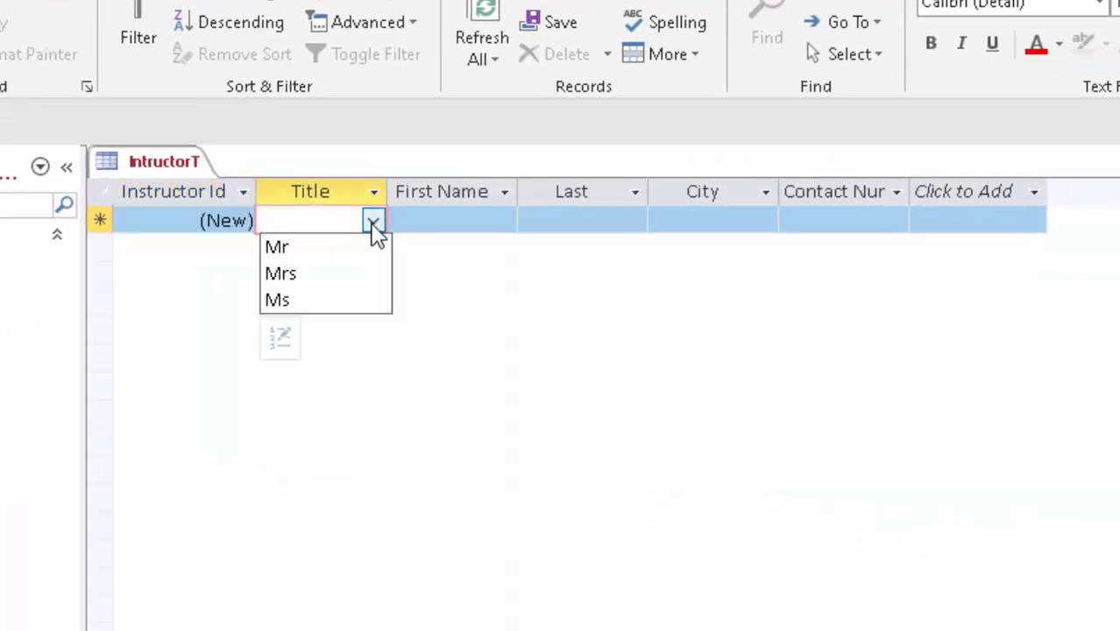
pyautogui.click(332, 256)
pyautogui.click(451, 224)
pyautogui.write('G')
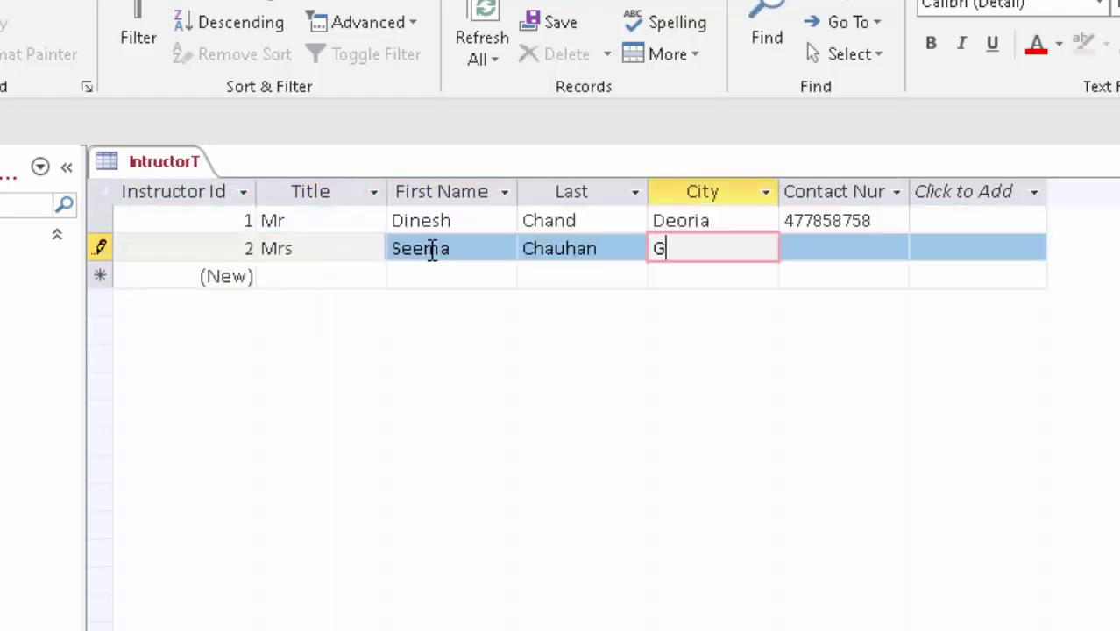
pyautogui.write('orakh')
pyautogui.write('pur')
pyautogui.press('Tab')
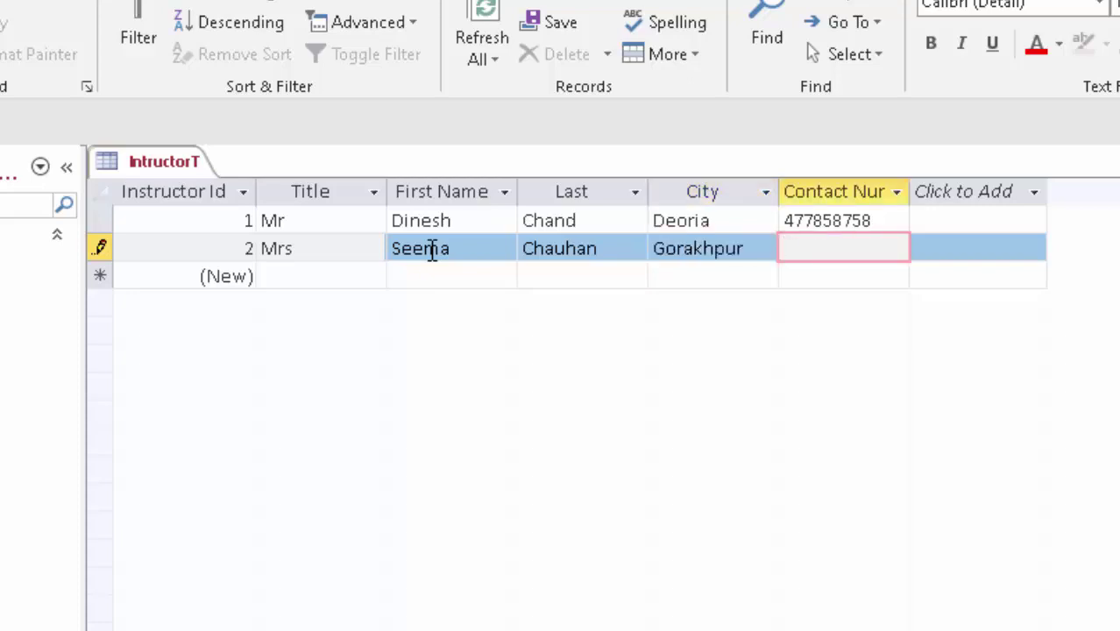
pyautogui.write('6467746')
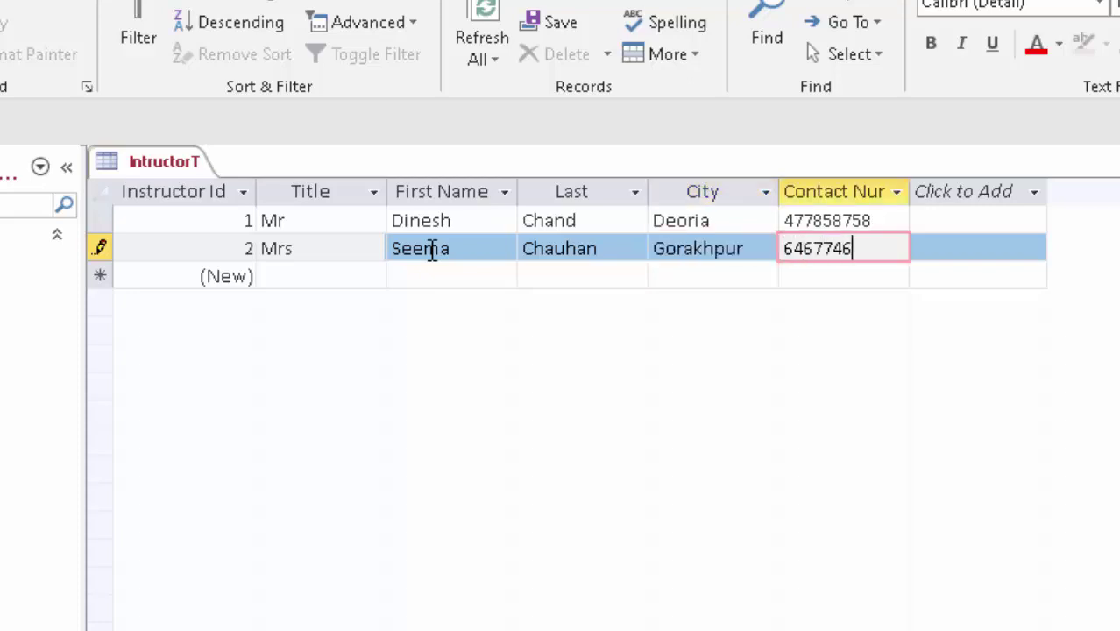
pyautogui.press('Tab')
pyautogui.press('Tab')
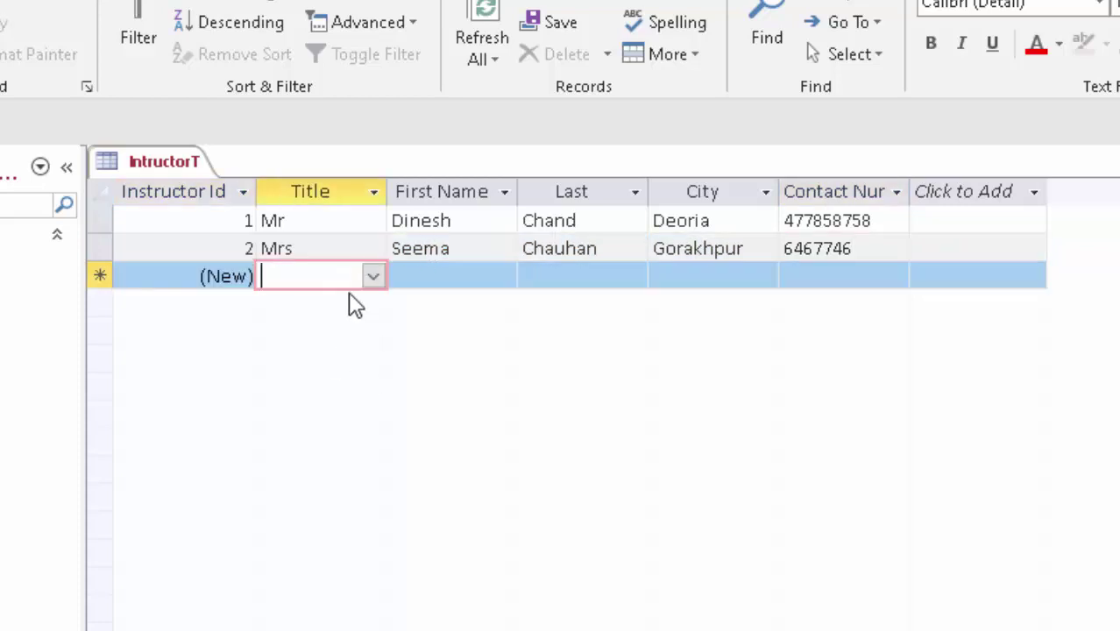
# - Enter the third record: title Mrs, the instructor's first and last name, city Deoria, and a contact number
pyautogui.click(372, 276)
pyautogui.click(342, 329)
pyautogui.click(438, 275)
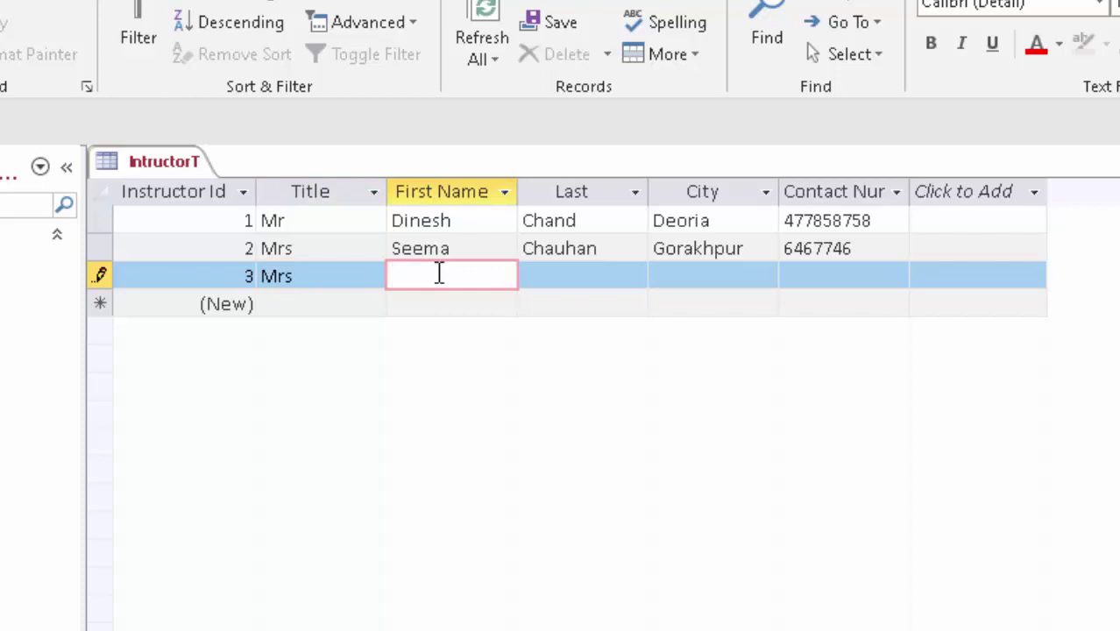
pyautogui.press('Tab')
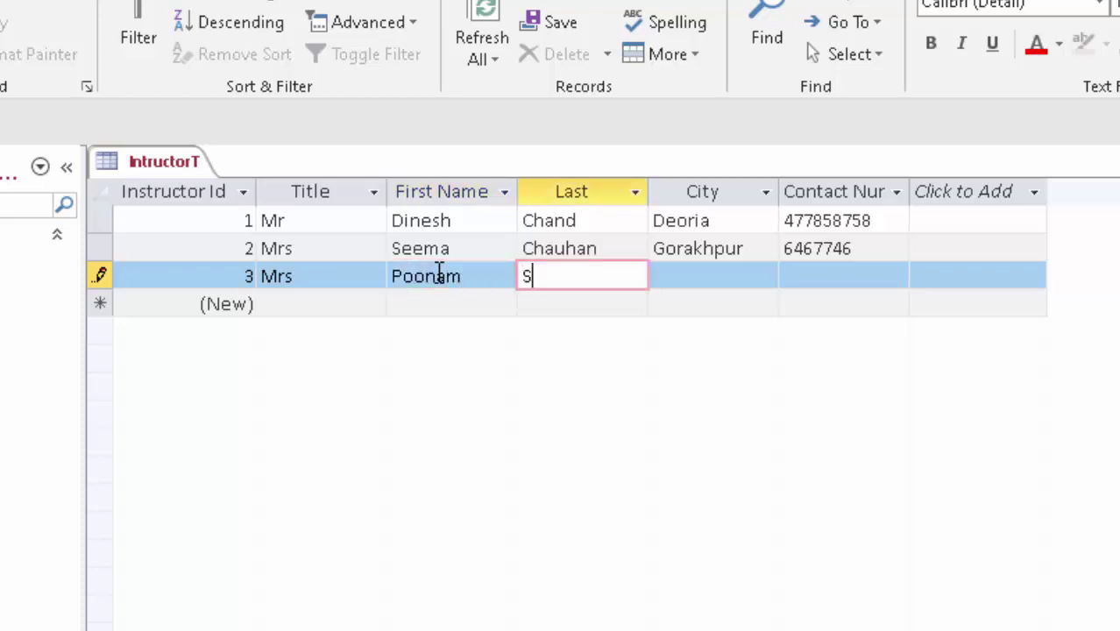
pyautogui.press('Tab')
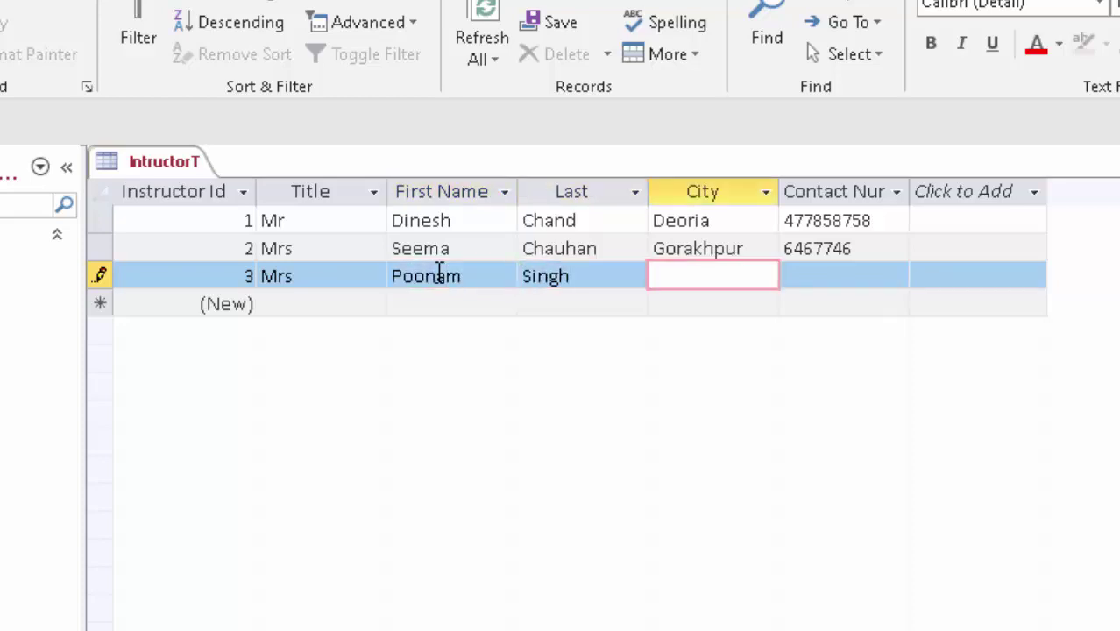
pyautogui.write('De')
pyautogui.write('oria')
pyautogui.press('Tab')
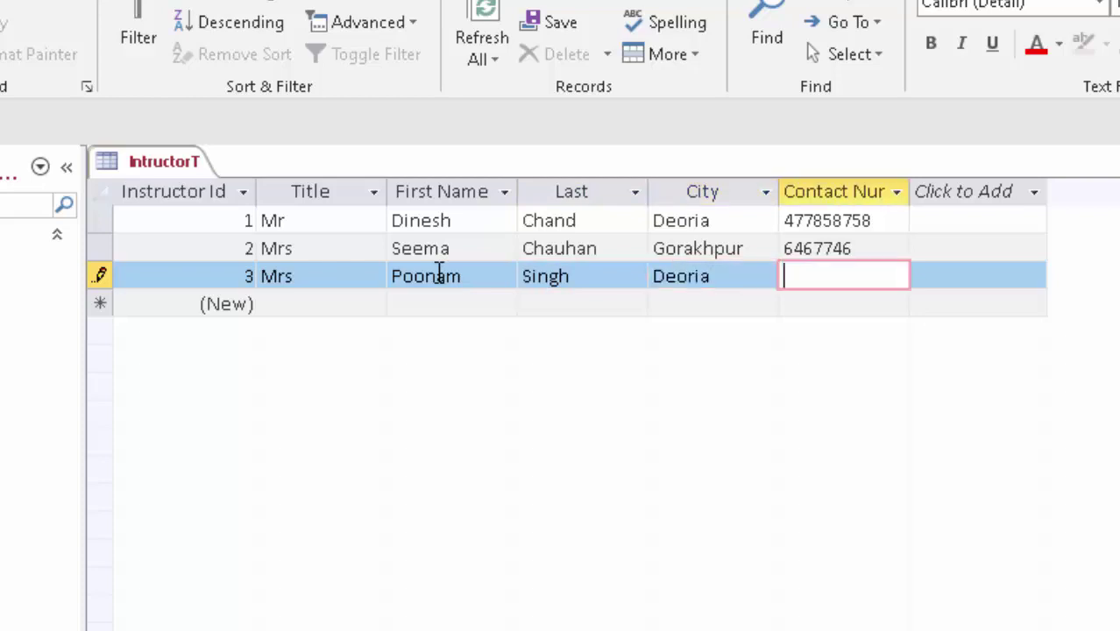
pyautogui.write('46747589')
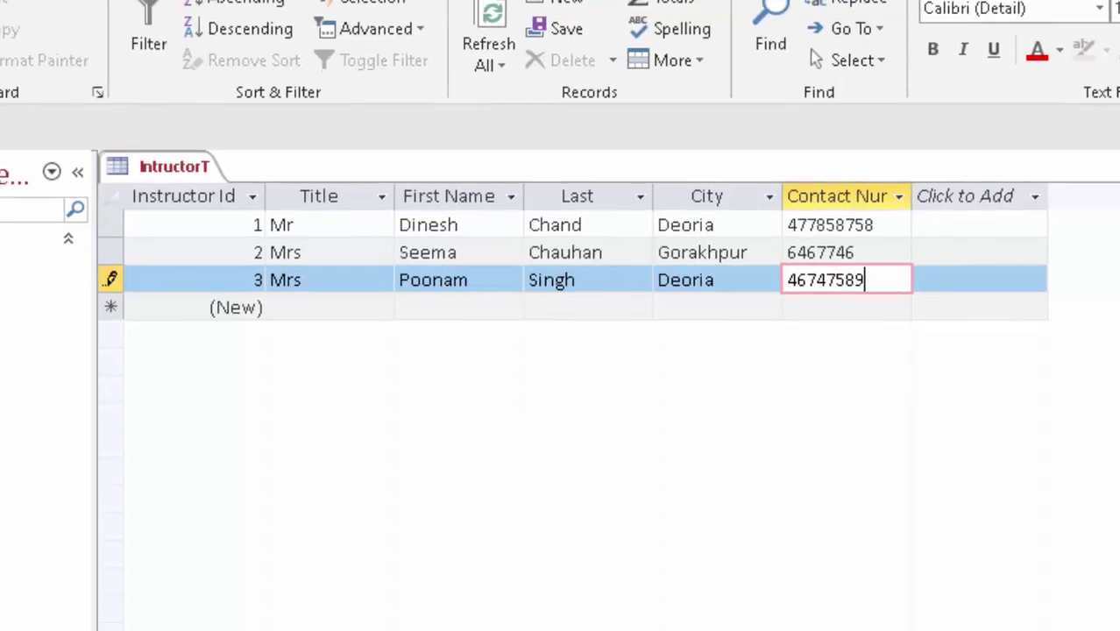
pyautogui.hotkey('shift', 'Return')
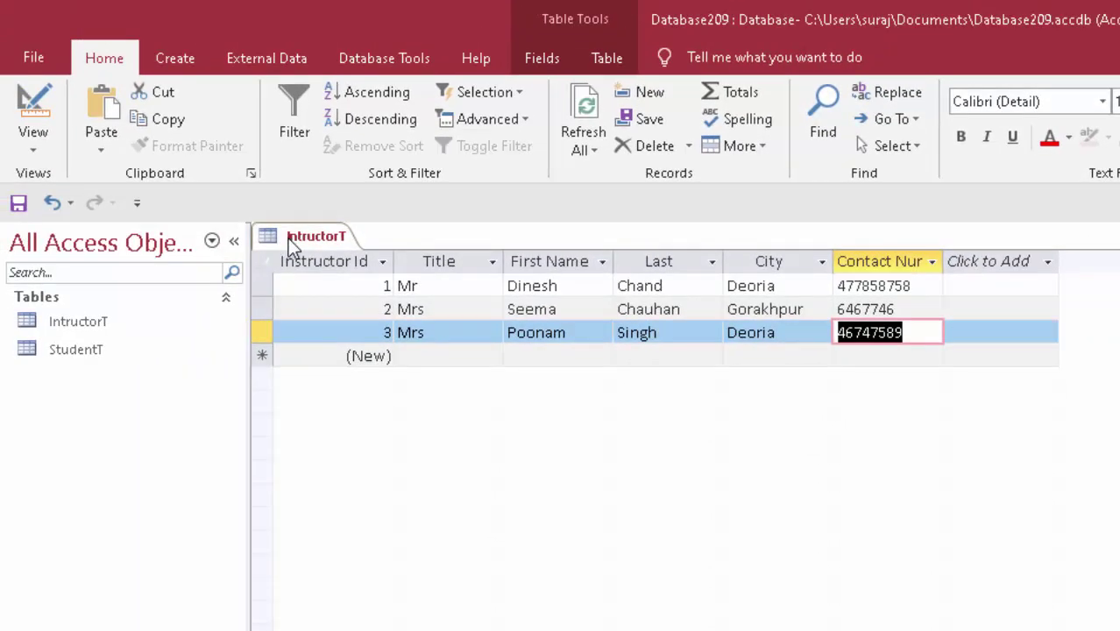
# - Bring up the IntructorT tab's context menu
pyautogui.rightClick(287, 235)
pyautogui.click(313, 236)
pyautogui.rightClick(314, 235)
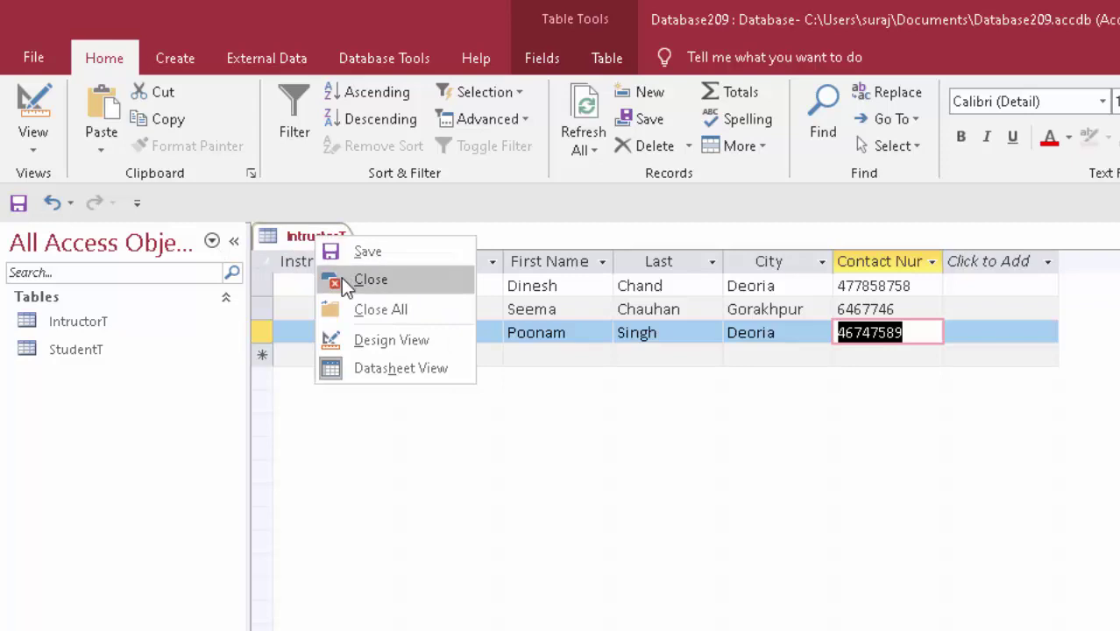
# - Close IntructorT, create a new table, and save it as 'LessonT'
pyautogui.click(368, 279)
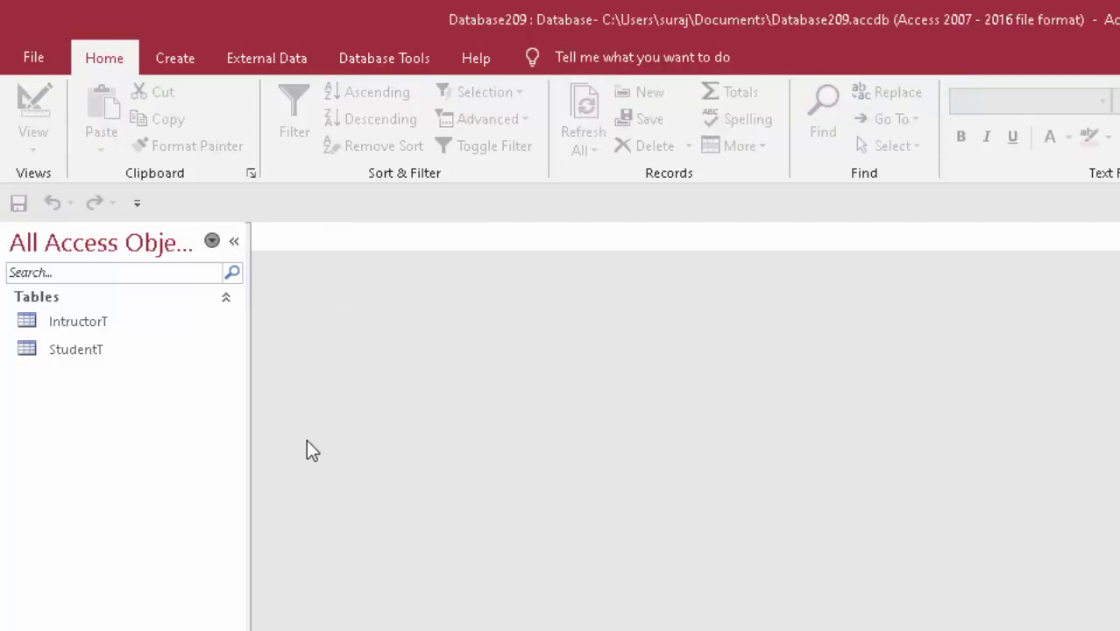
pyautogui.click(180, 60)
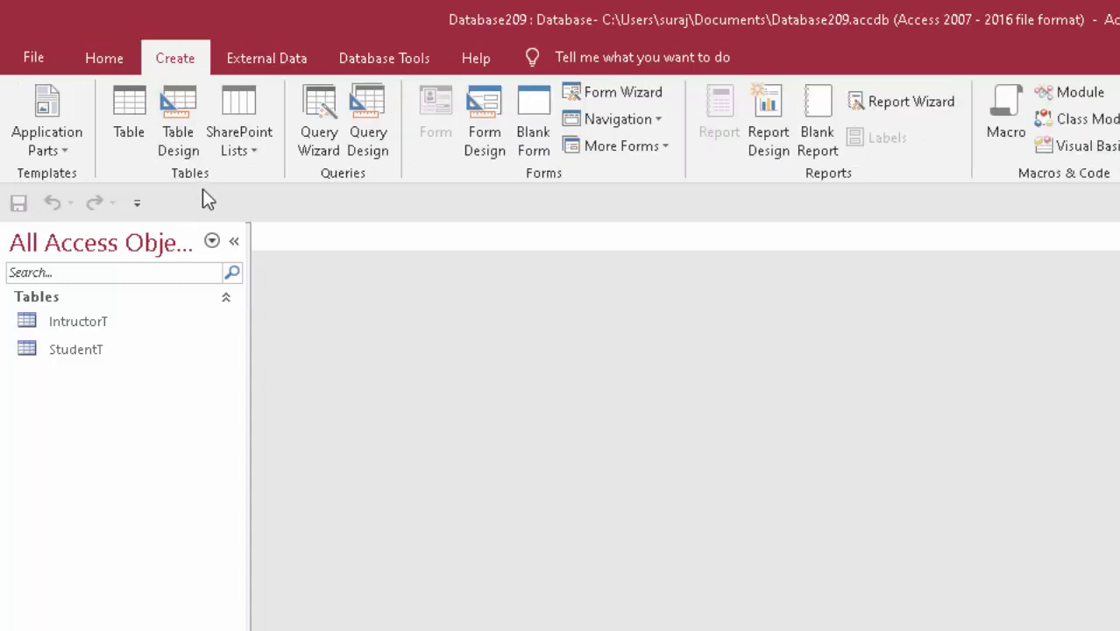
pyautogui.click(129, 100)
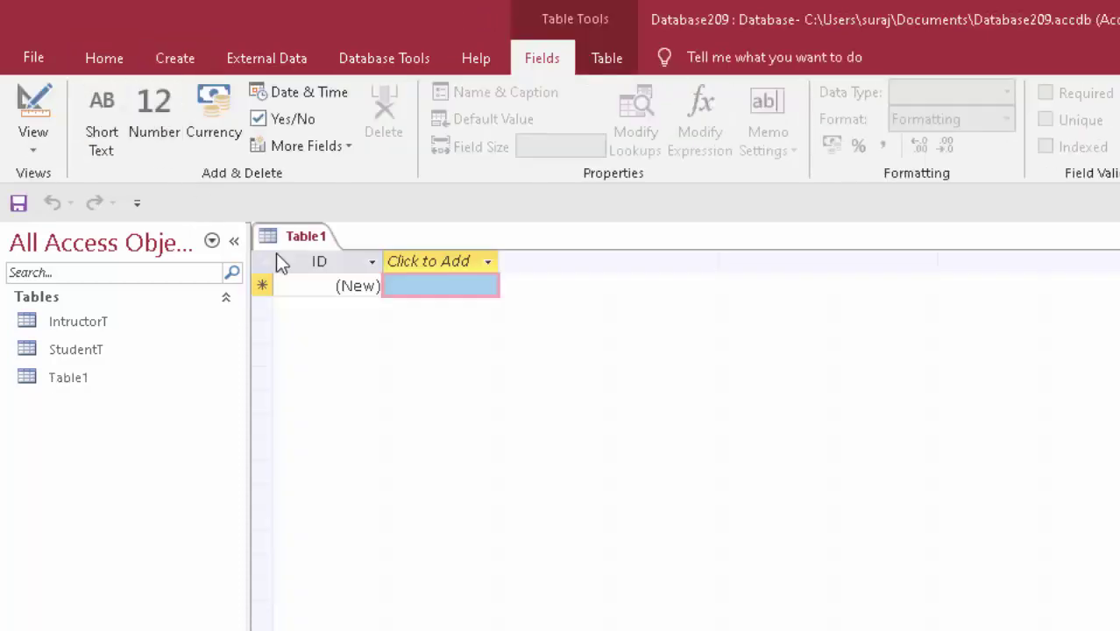
pyautogui.click(33, 105)
pyautogui.press('BackSpace')
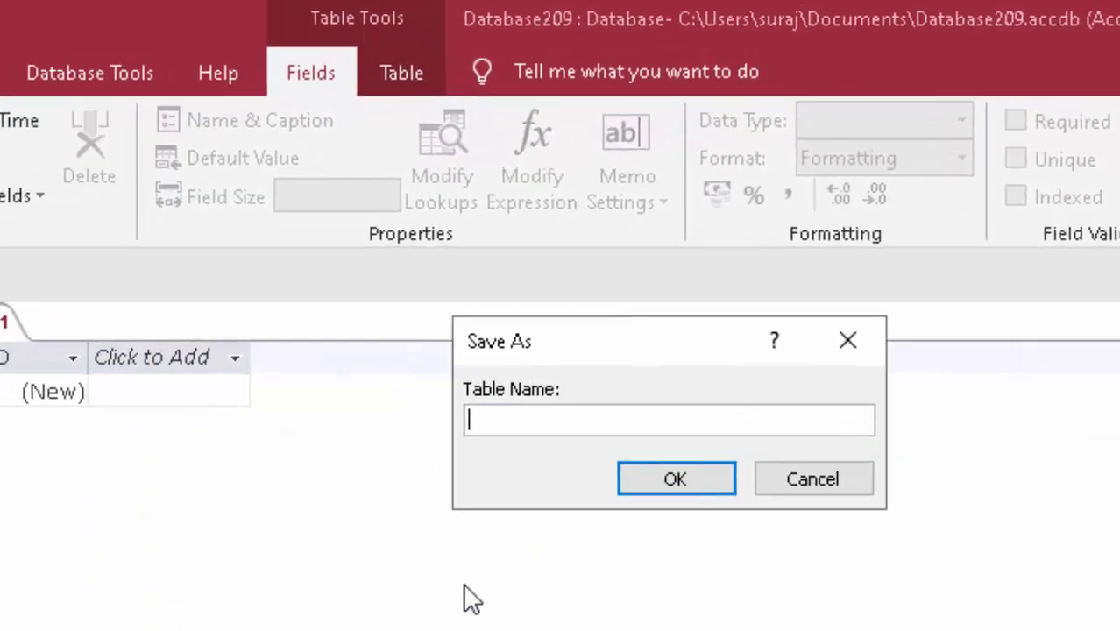
pyautogui.write('L')
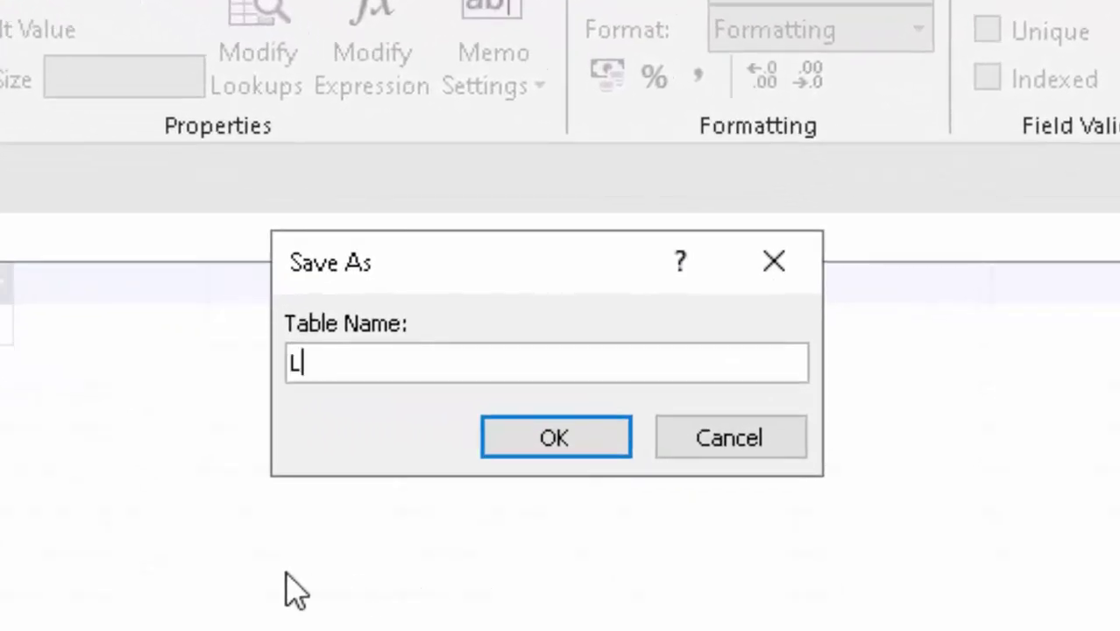
pyautogui.write('esson')
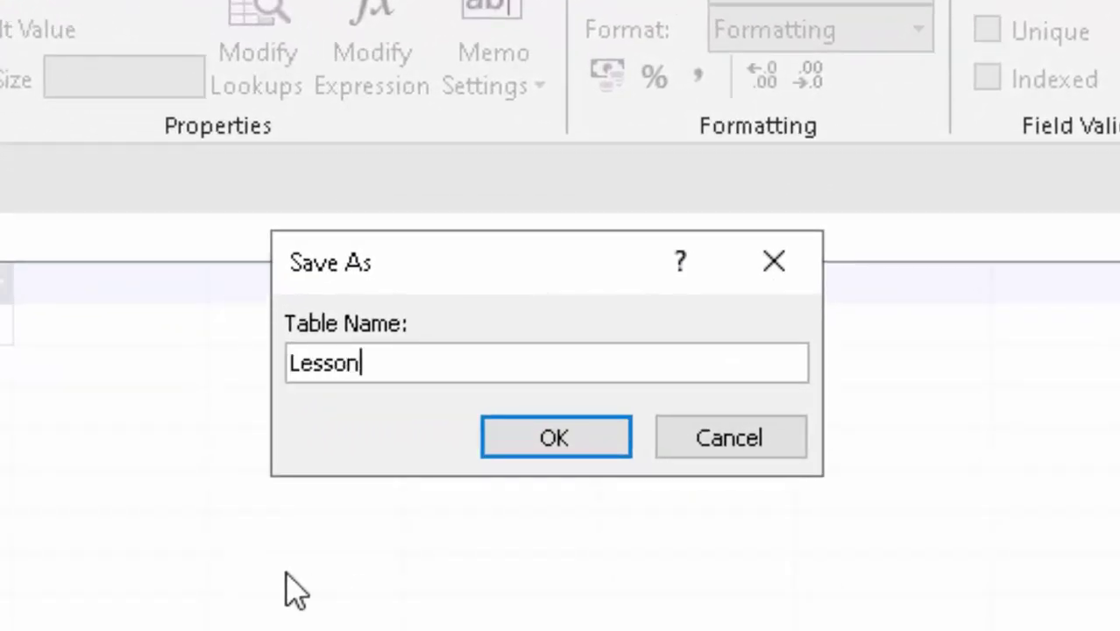
pyautogui.write('T')
pyautogui.press('Return')
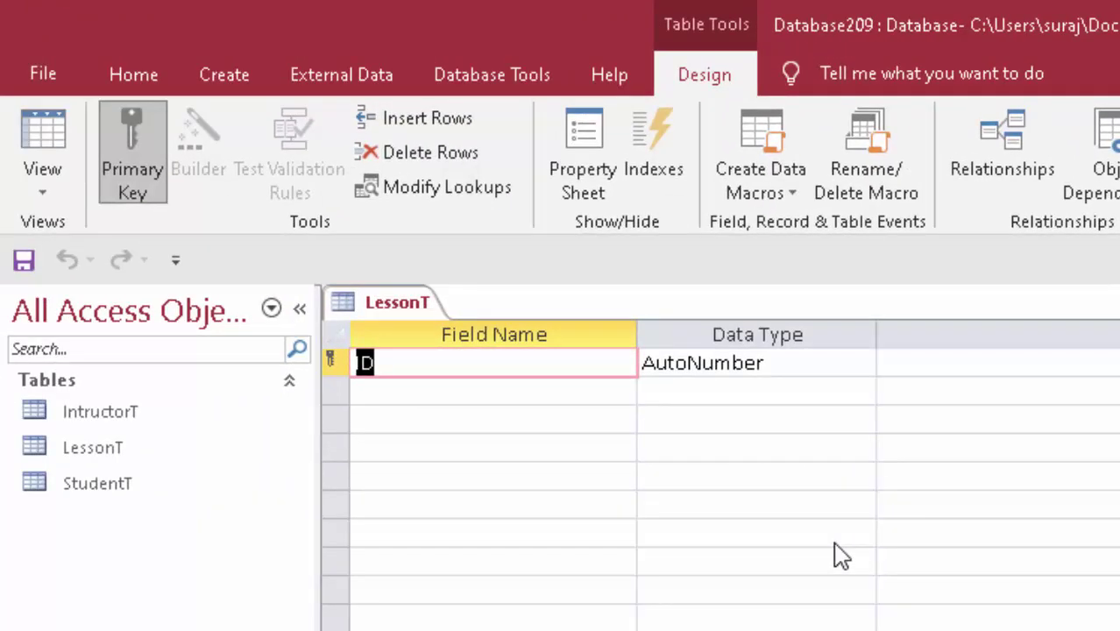
# - Define Lesson Name as Short Text and Roll number as Number
pyautogui.press('BackSpace')
pyautogui.write('L')
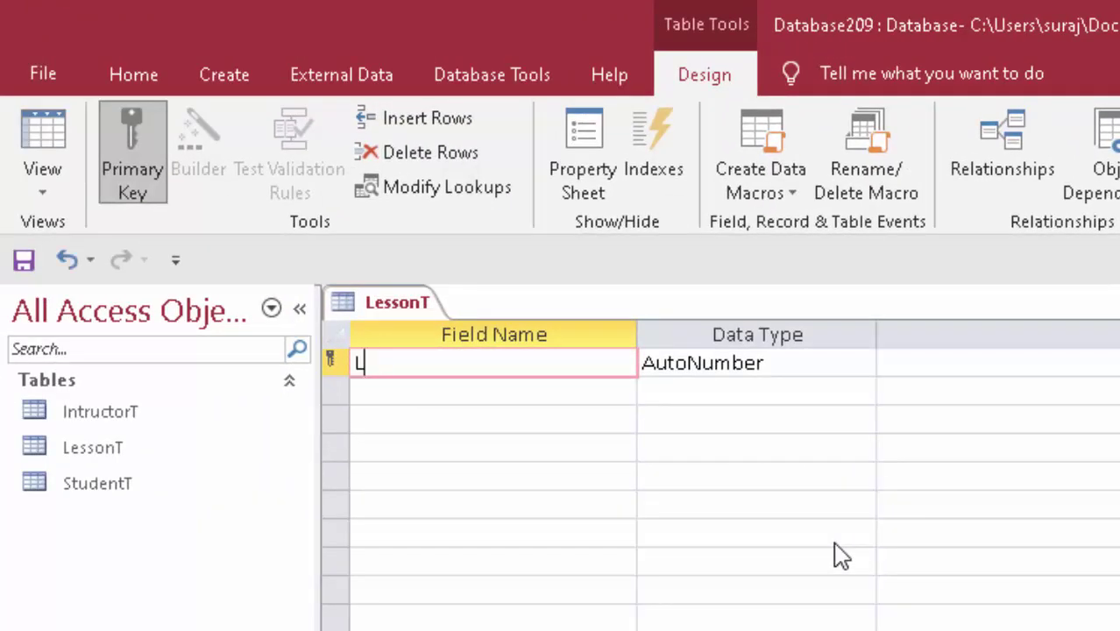
pyautogui.write('esson ')
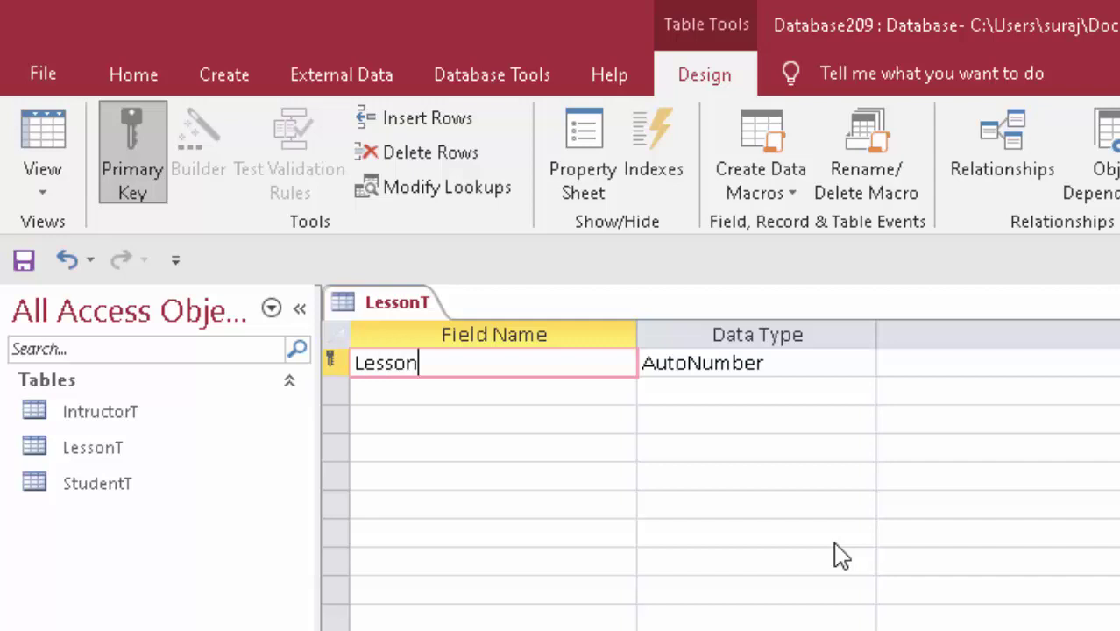
pyautogui.write('Nam')
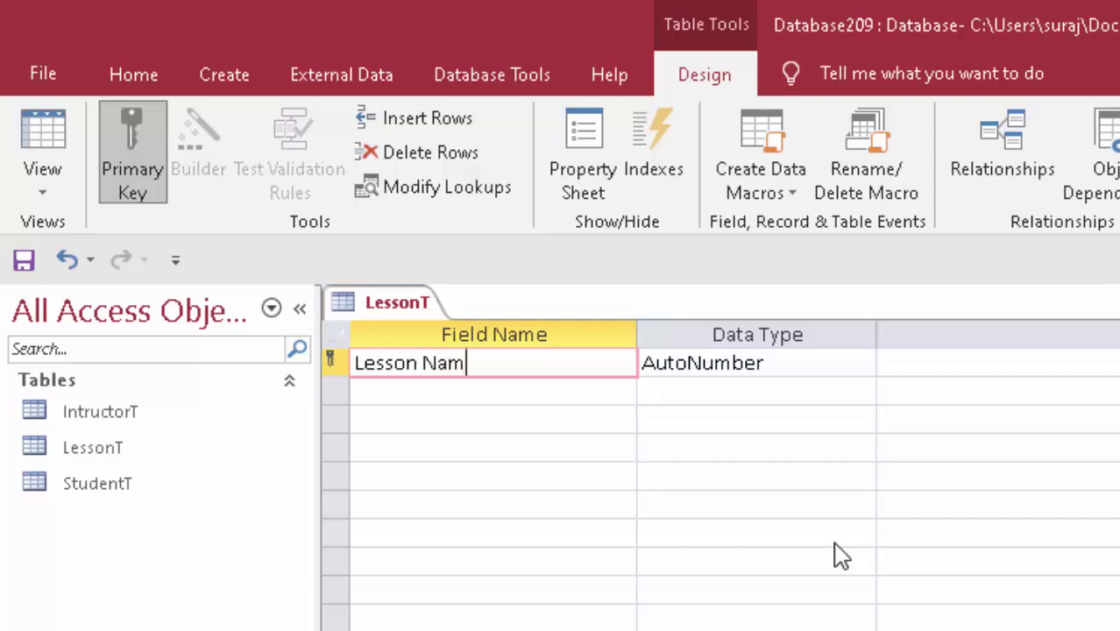
pyautogui.write('e')
pyautogui.click(845, 365)
pyautogui.click(863, 364)
pyautogui.click(824, 401)
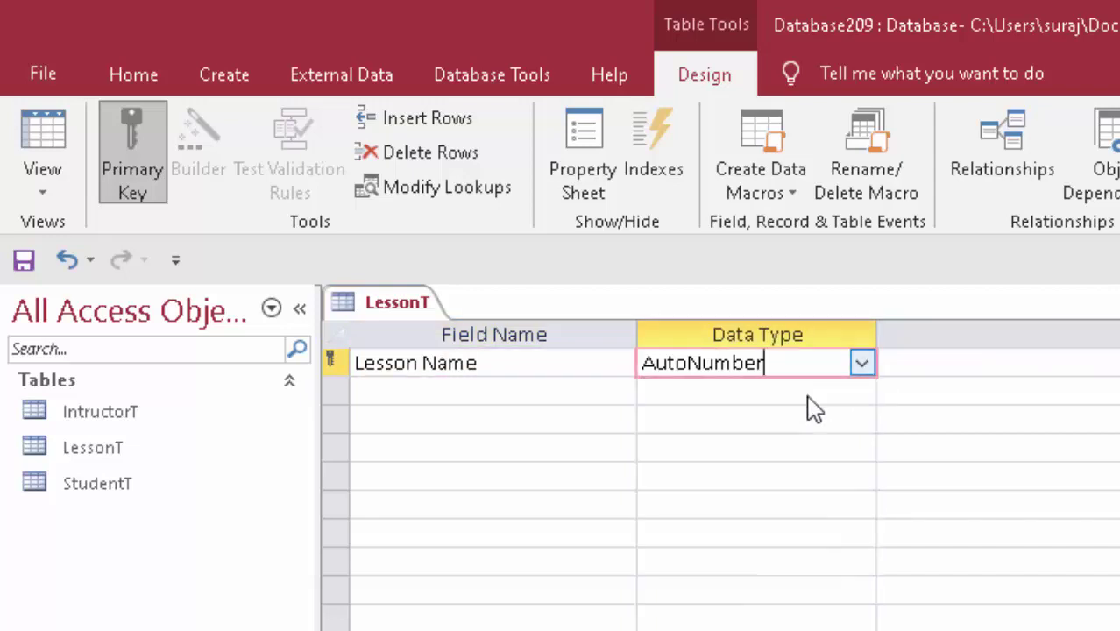
pyautogui.click(391, 389)
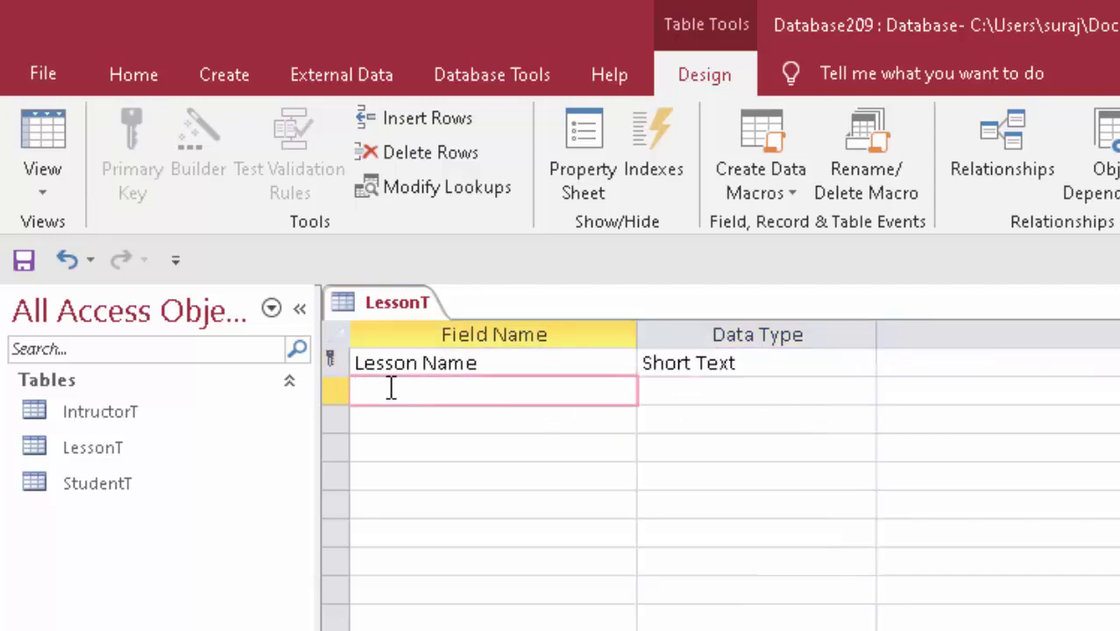
pyautogui.write('Ro')
pyautogui.write('ll number')
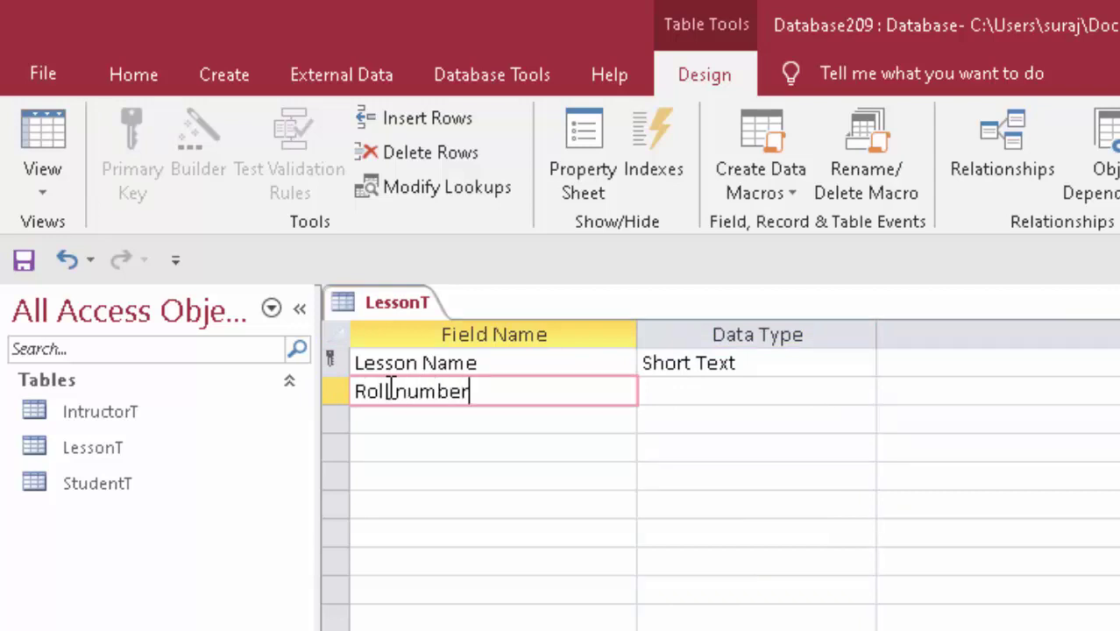
pyautogui.press('Tab')
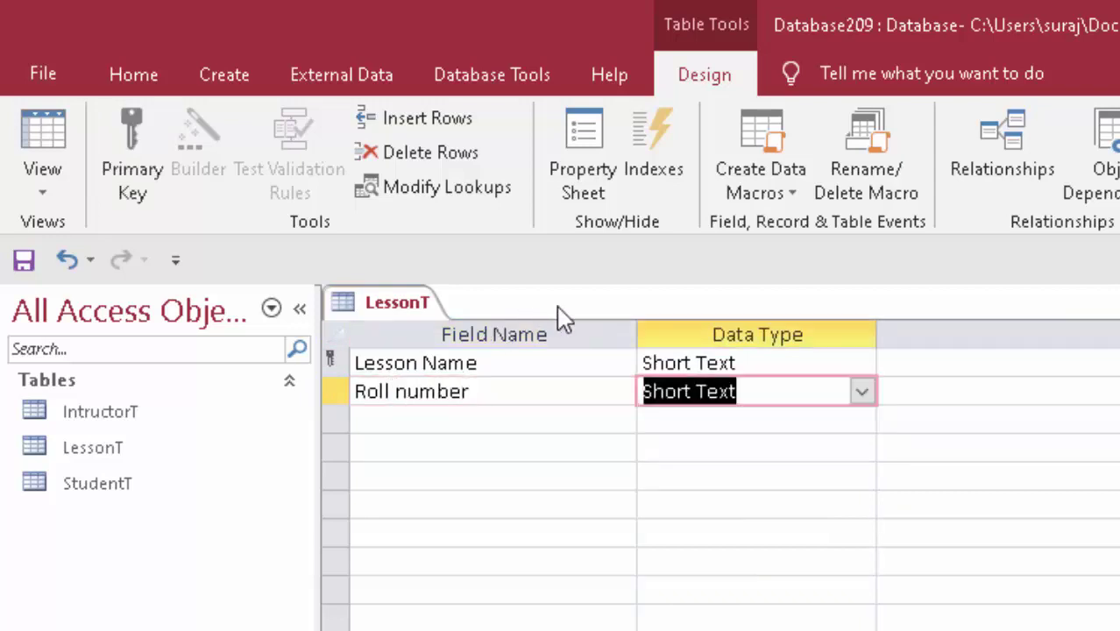
pyautogui.click(863, 392)
pyautogui.click(795, 474)
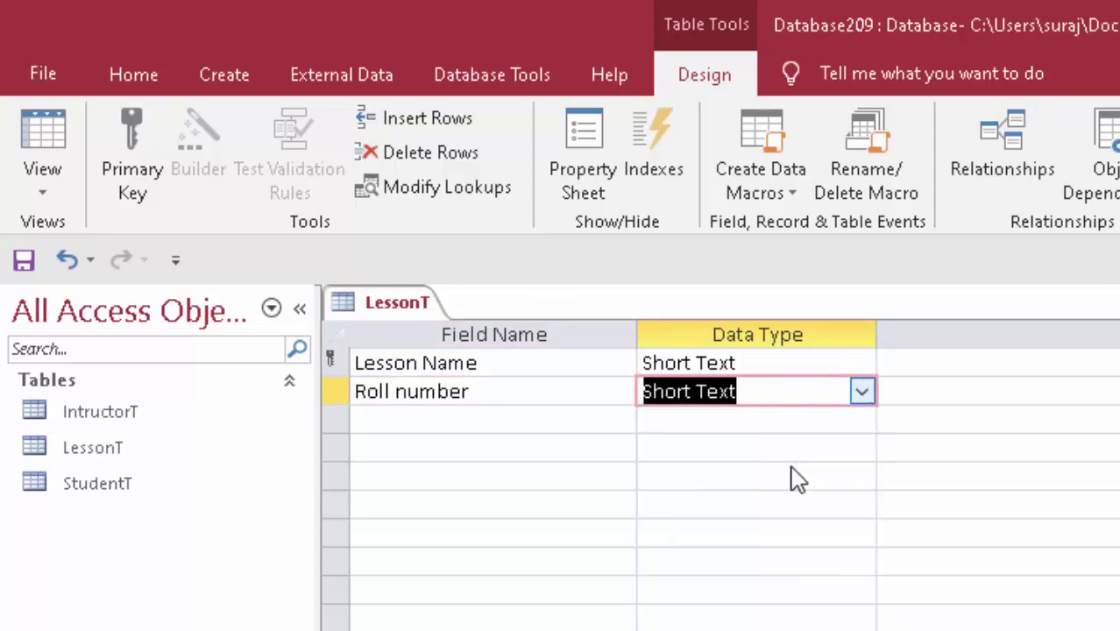
# - Add an Instructor Id field of type Number
pyautogui.click(500, 425)
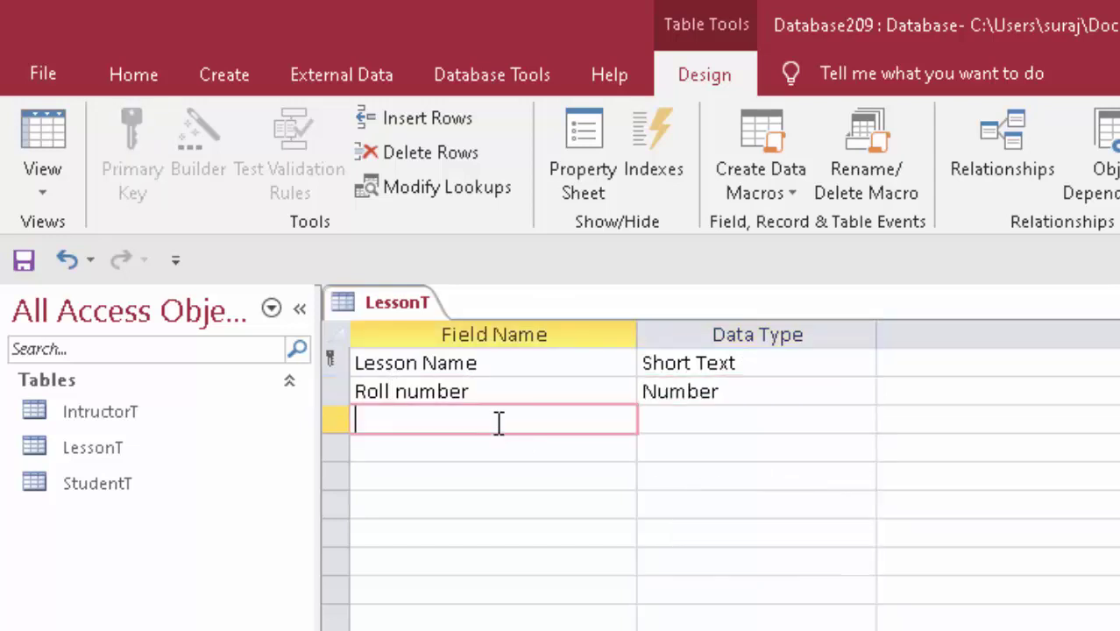
pyautogui.write('In')
pyautogui.write('struct')
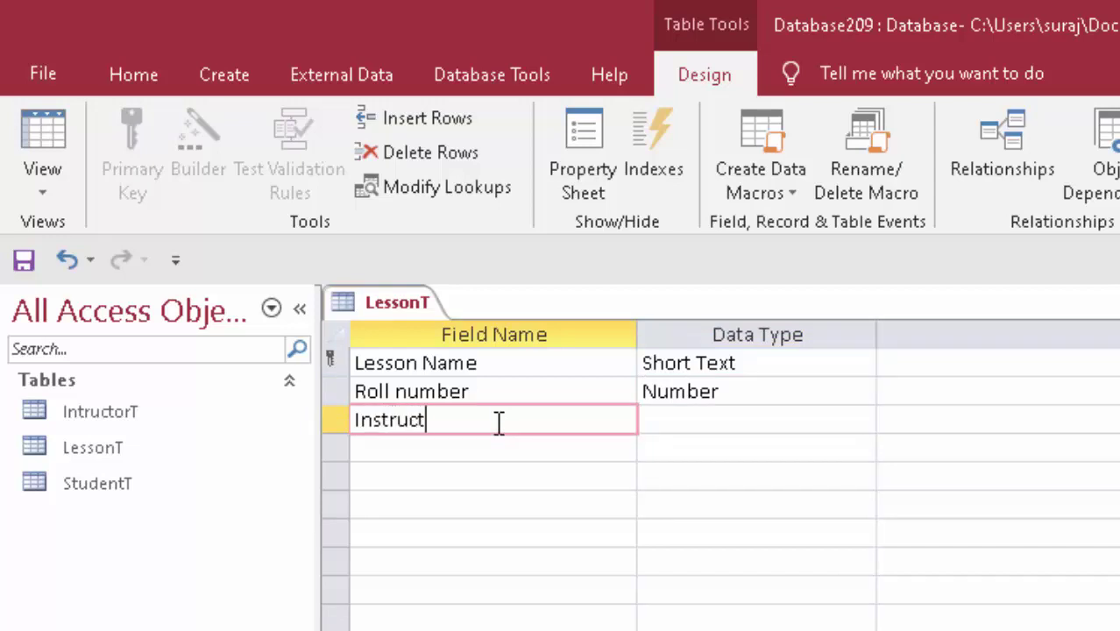
pyautogui.write('or I')
pyautogui.write('d')
pyautogui.press('Tab')
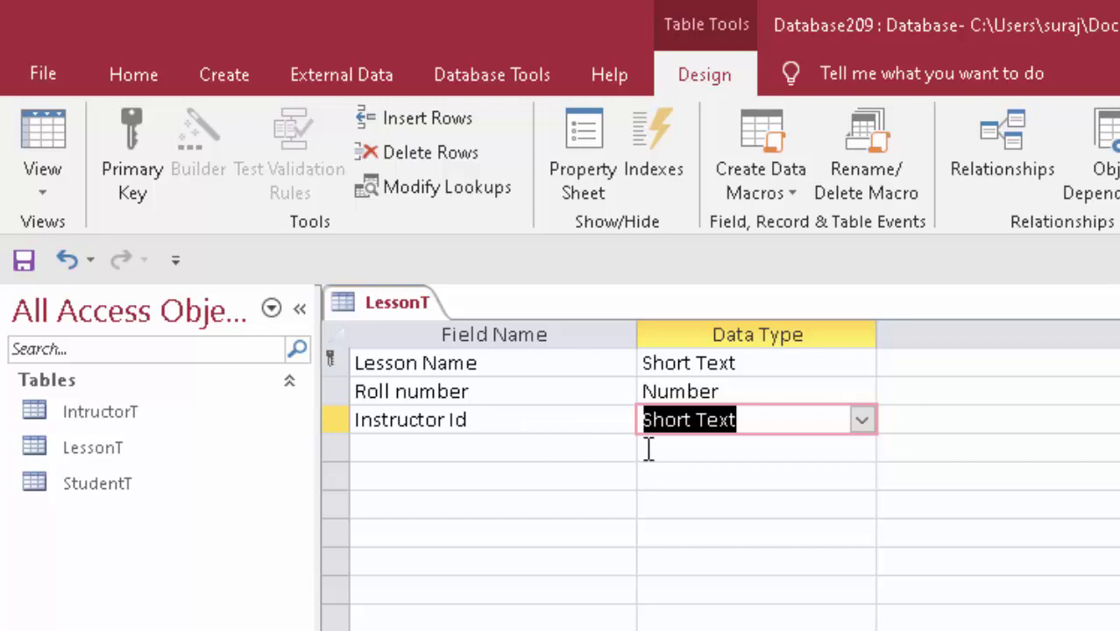
pyautogui.click(862, 421)
pyautogui.click(775, 505)
# - Add Teaching Date and Starting Time fields, both as Date/Time
pyautogui.click(484, 449)
pyautogui.write('T')
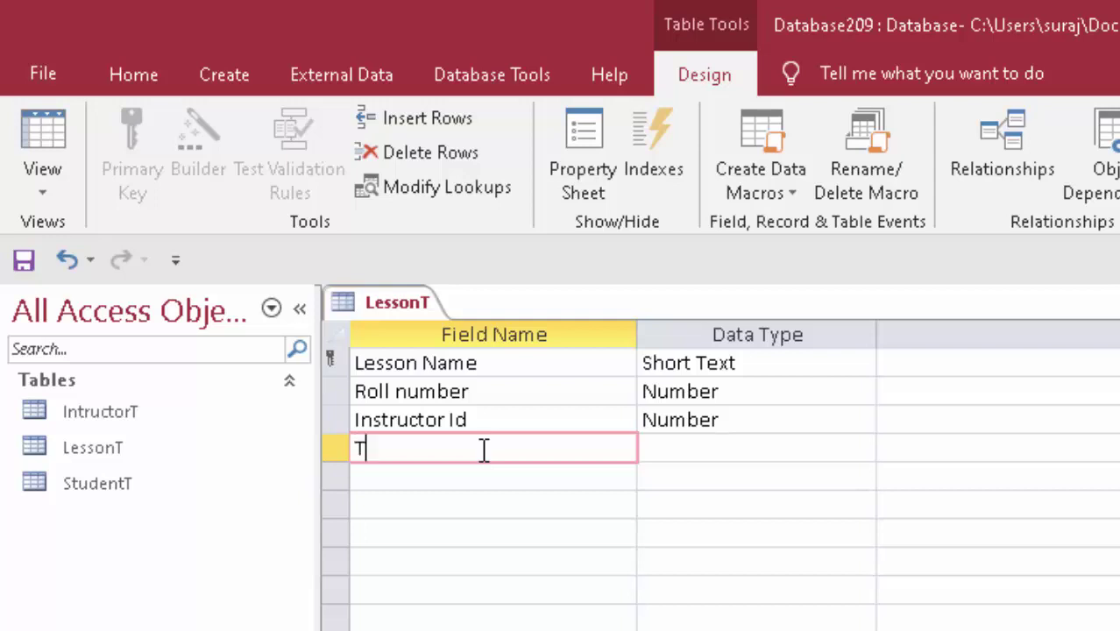
pyautogui.write('eachin')
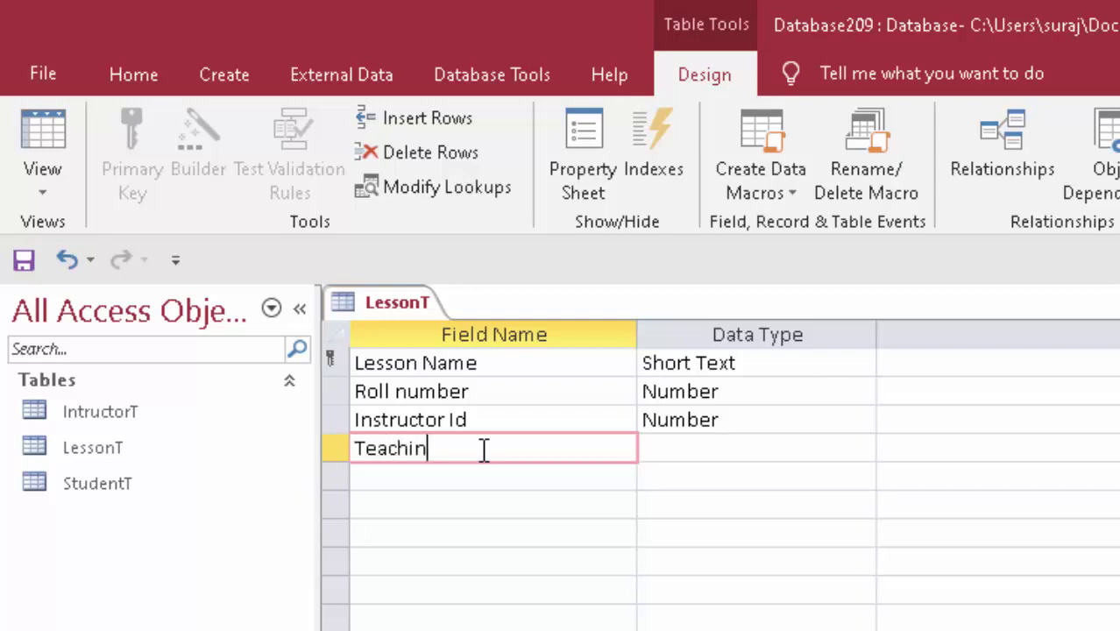
pyautogui.write('g ')
pyautogui.write('Dat')
pyautogui.write('e')
pyautogui.press('Tab')
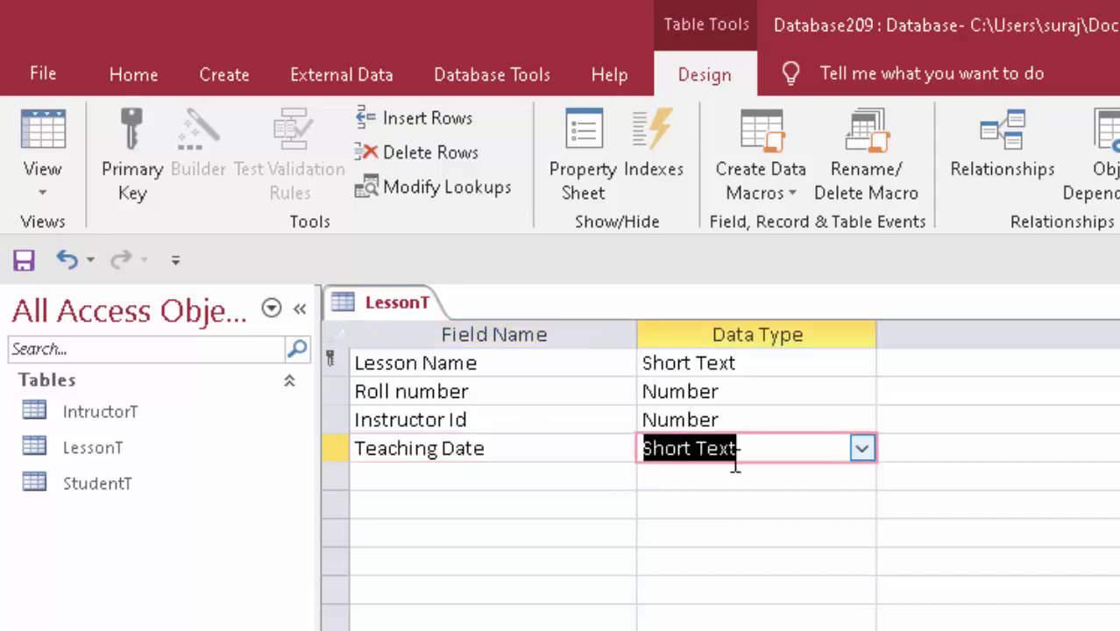
pyautogui.click(860, 450)
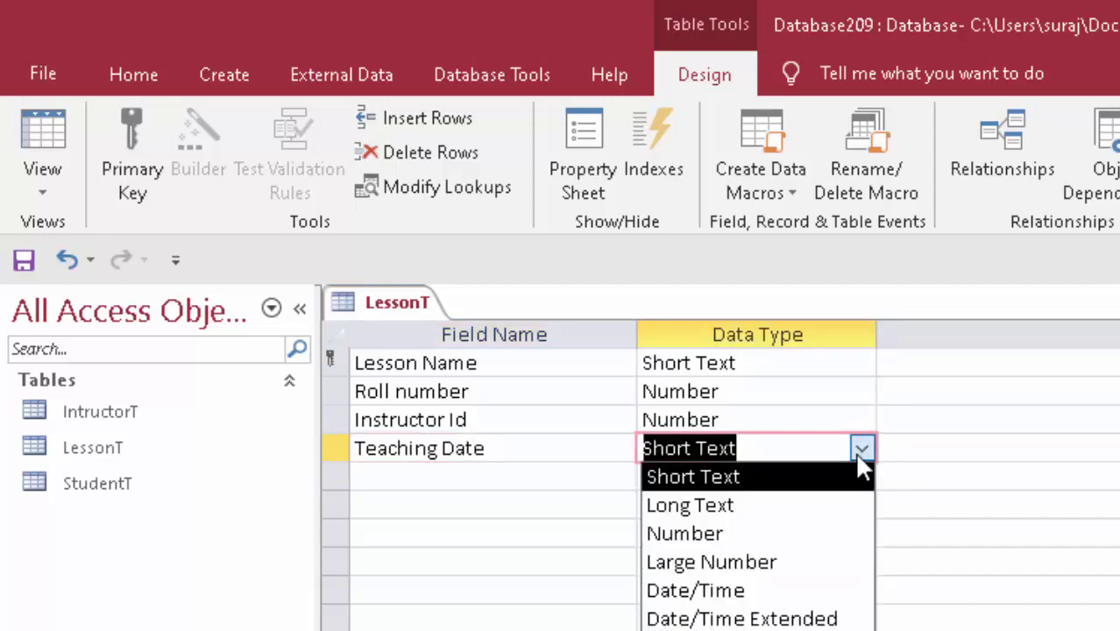
pyautogui.click(755, 591)
pyautogui.click(466, 480)
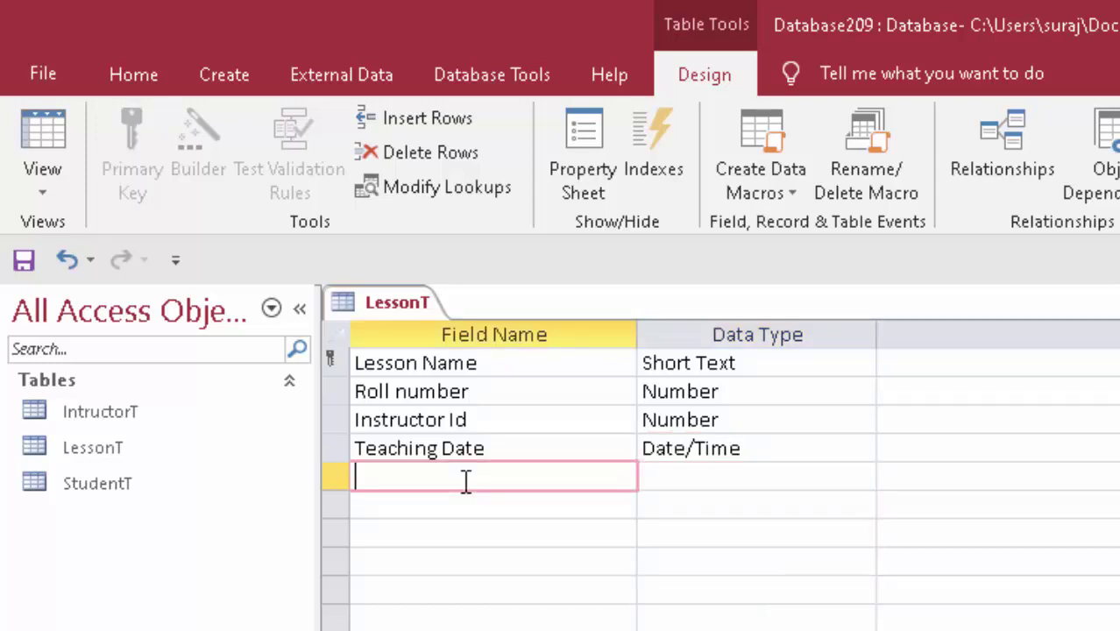
pyautogui.write('Sta')
pyautogui.write('rtin')
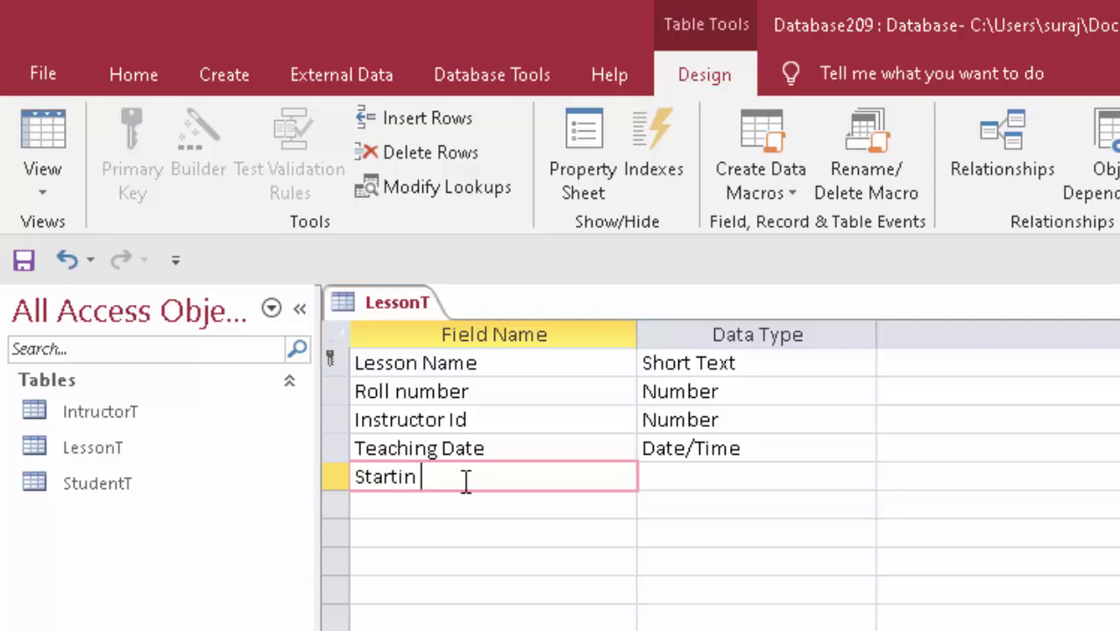
pyautogui.write('g ')
pyautogui.write('Time')
pyautogui.press('Tab')
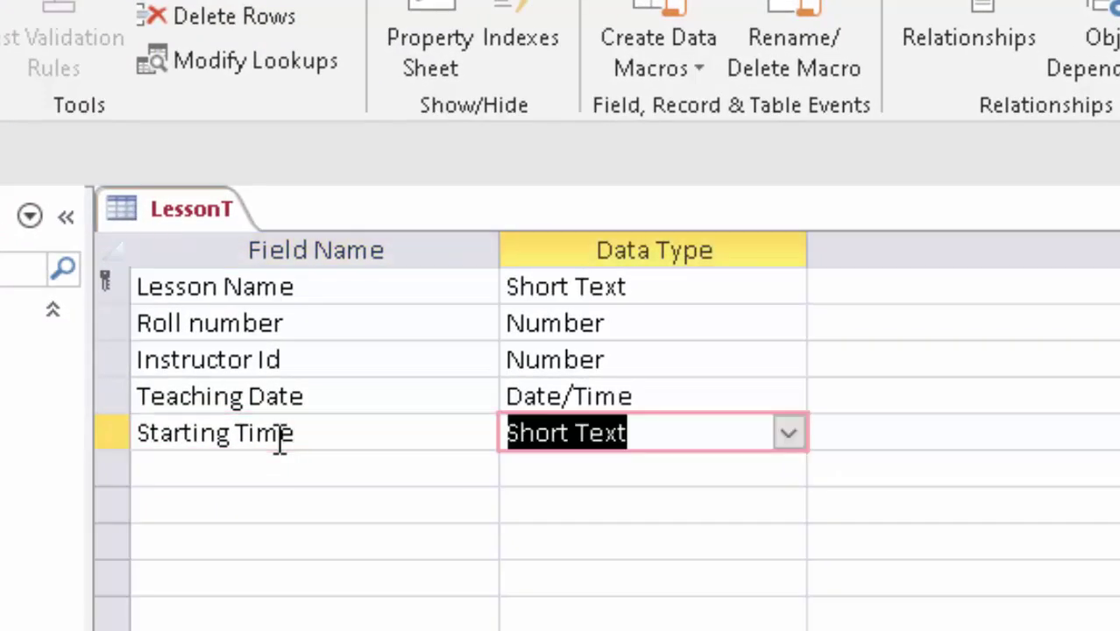
pyautogui.click(788, 435)
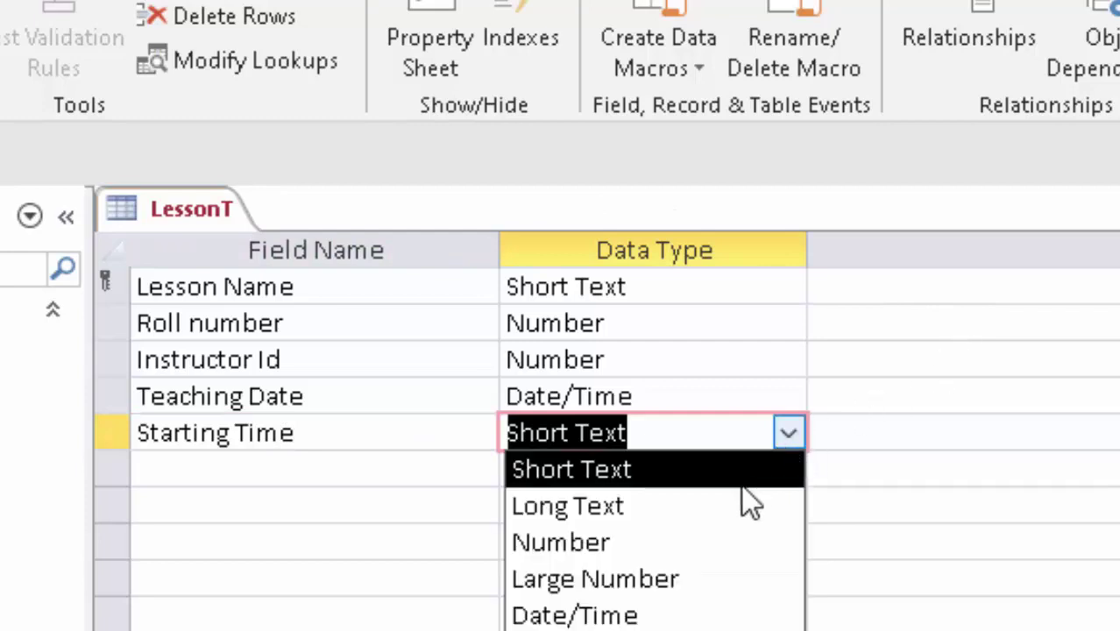
pyautogui.click(677, 616)
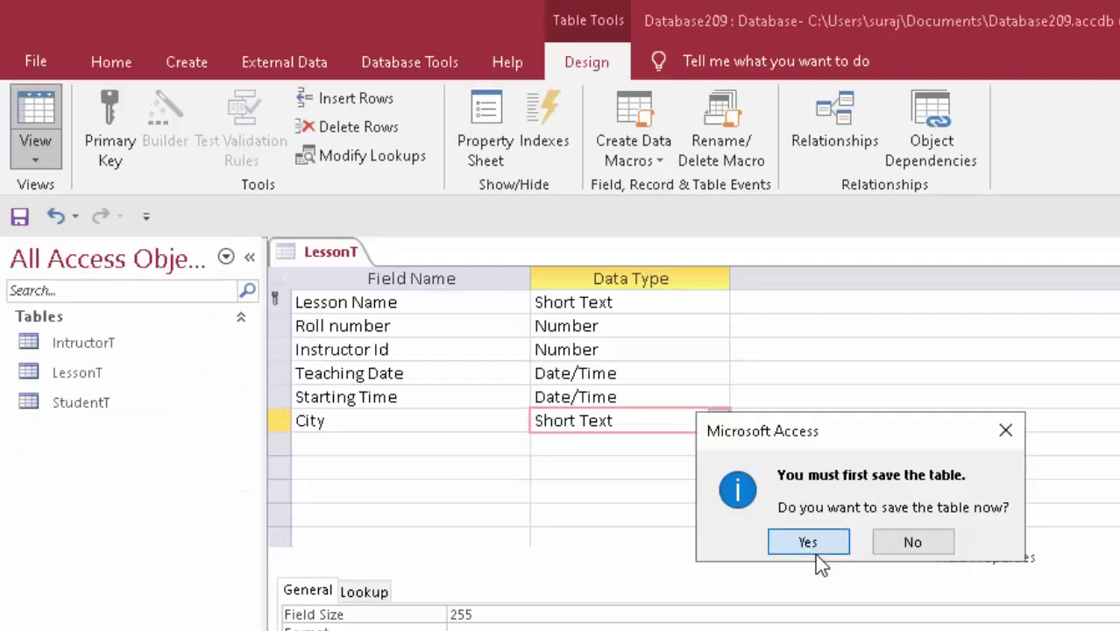
# - Save LessonT, open the InstructorT and StudentT tables, and return to LessonT
pyautogui.click(815, 554)
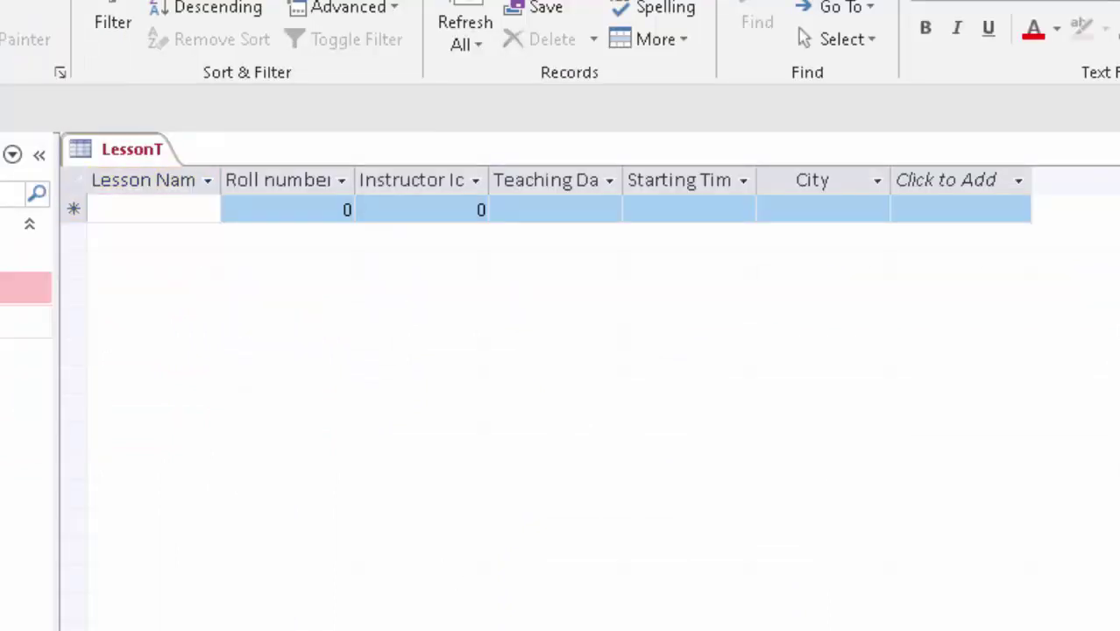
pyautogui.doubleClick(26, 253)
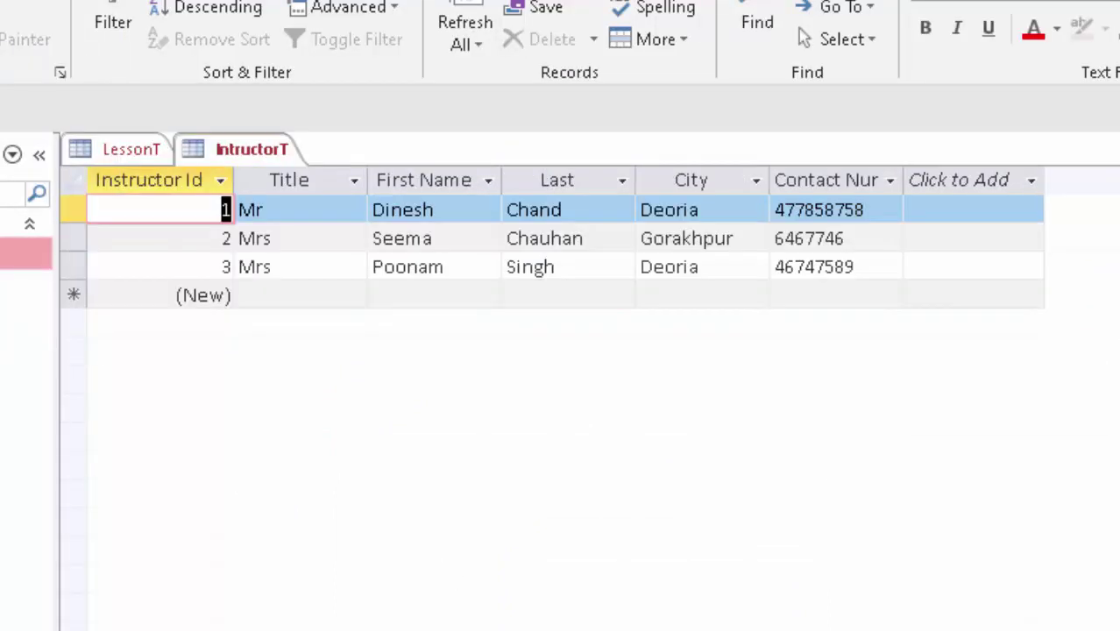
pyautogui.doubleClick(26, 321)
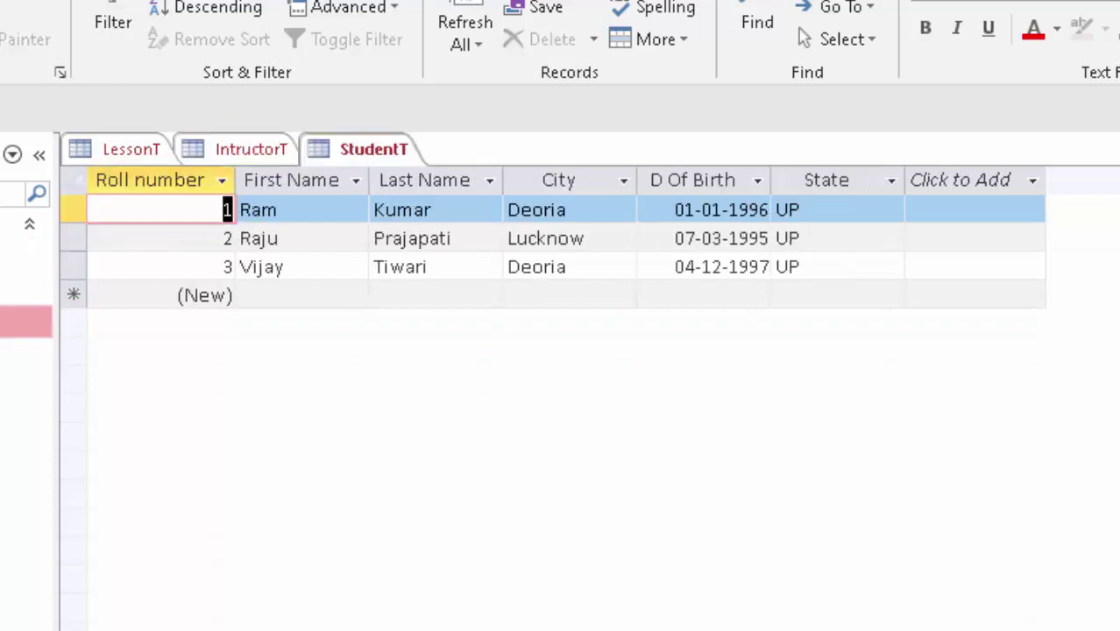
pyautogui.doubleClick(26, 287)
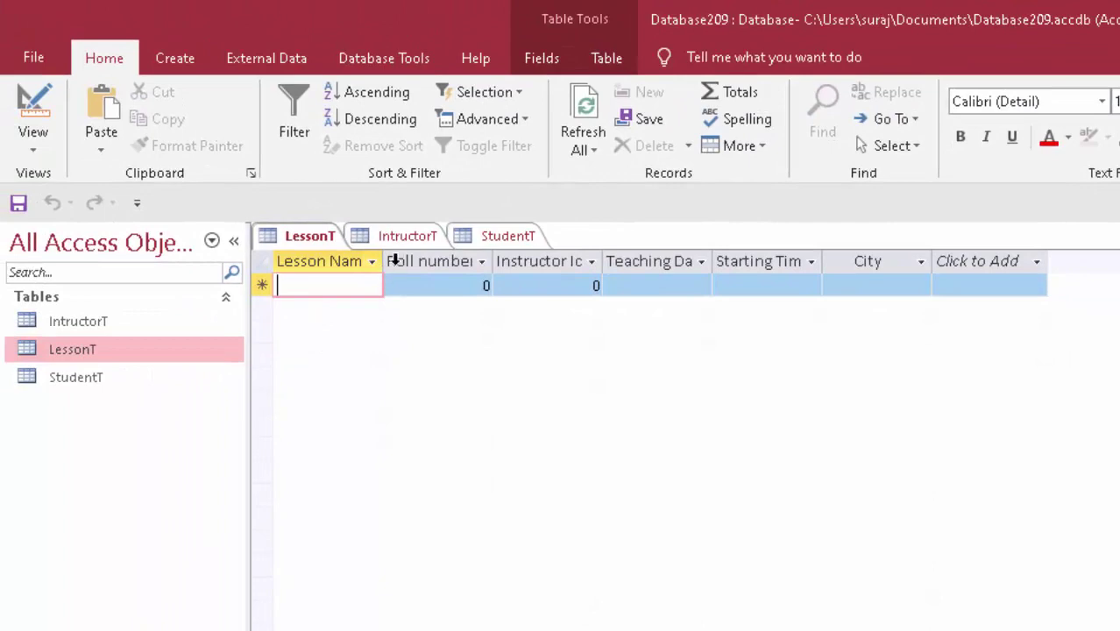
# - Type a first lesson row with DBMS and Roll number 1, then switch LessonT to Design view
pyautogui.doubleClick(383, 261)
pyautogui.write('D')
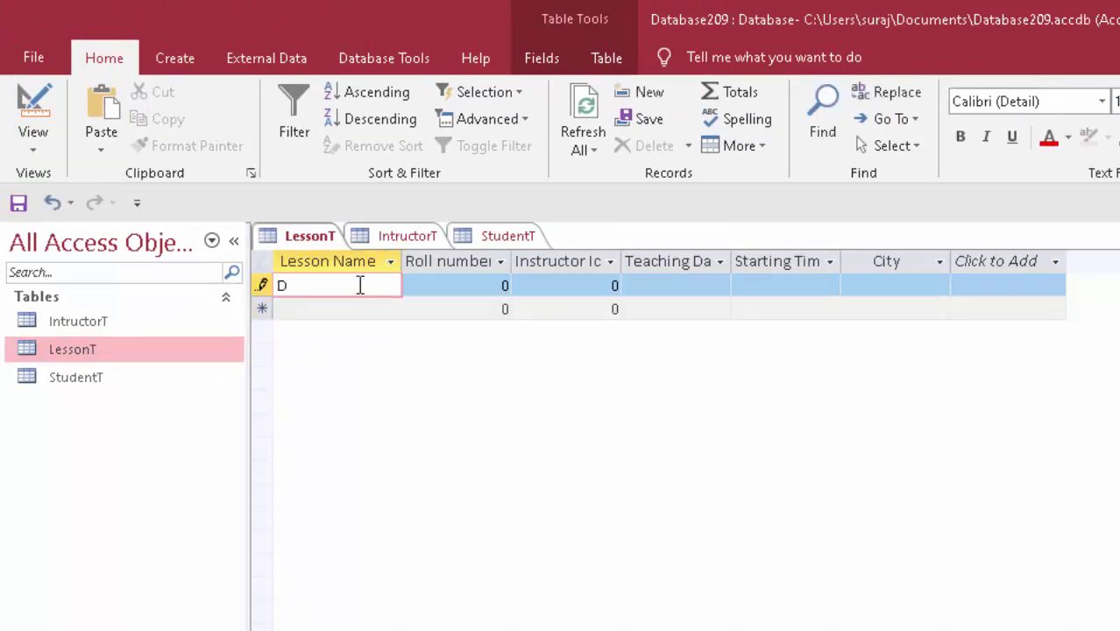
pyautogui.write('BMS')
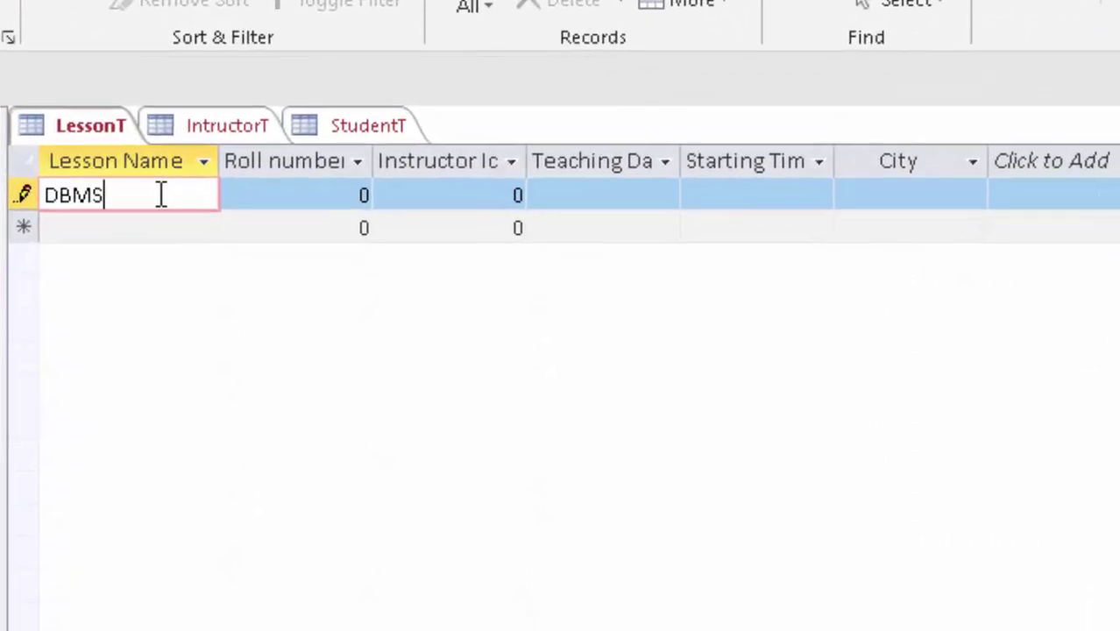
pyautogui.press('Tab')
pyautogui.write('1')
pyautogui.press('Tab')
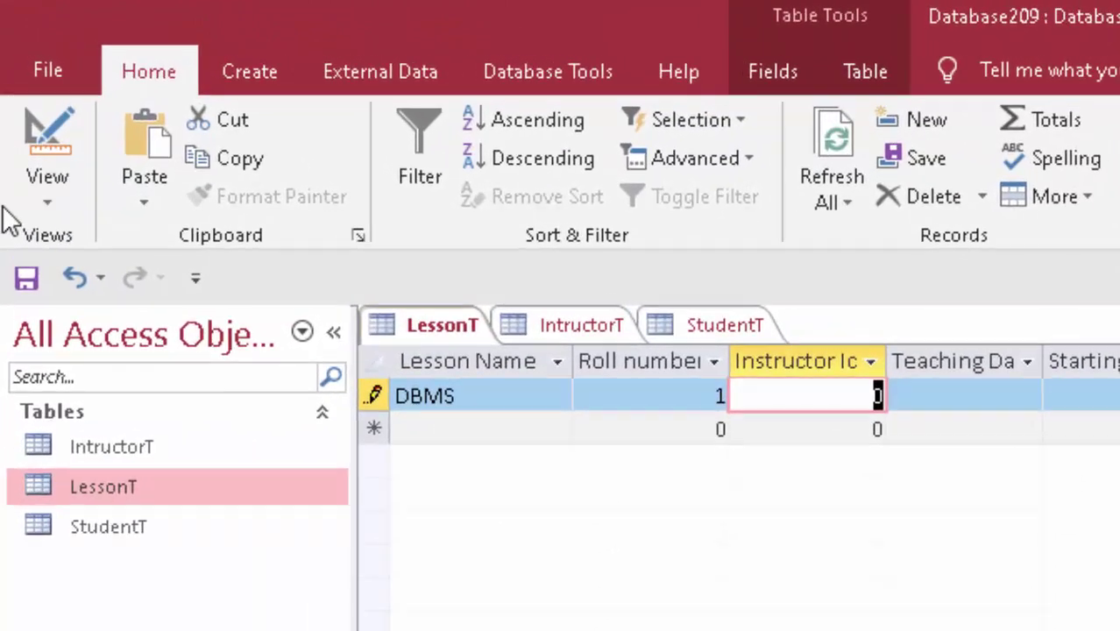
pyautogui.click(29, 203)
# - In LessonT's design, insert a 'Lesson number' field above Lesson Name and remove Lesson Name's primary key
pyautogui.click(155, 358)
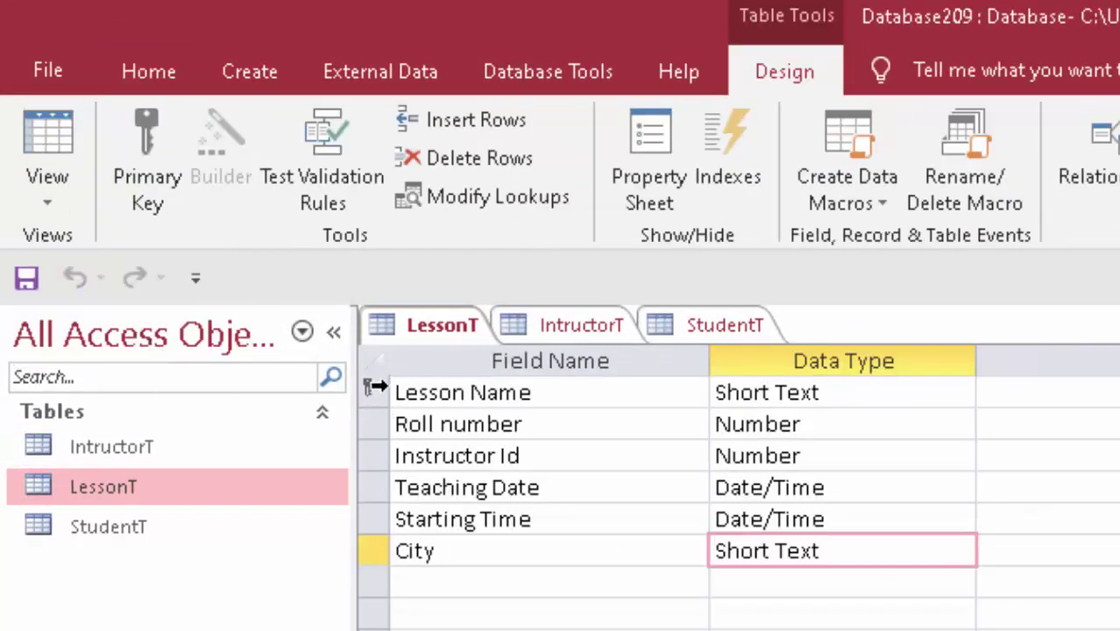
pyautogui.rightClick(383, 392)
pyautogui.click(461, 565)
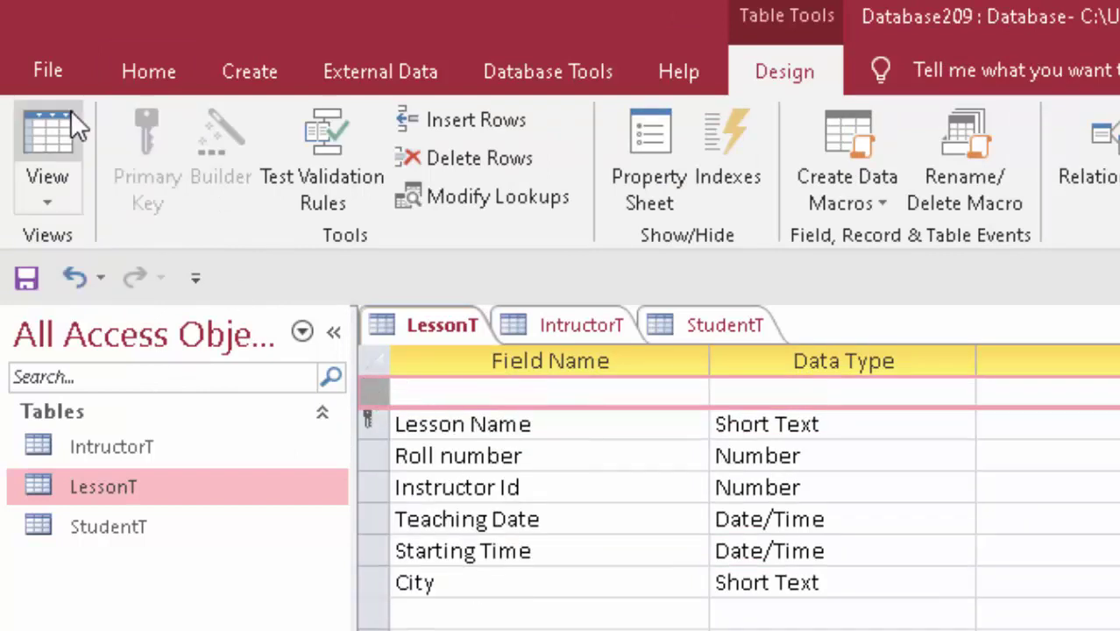
pyautogui.click(379, 425)
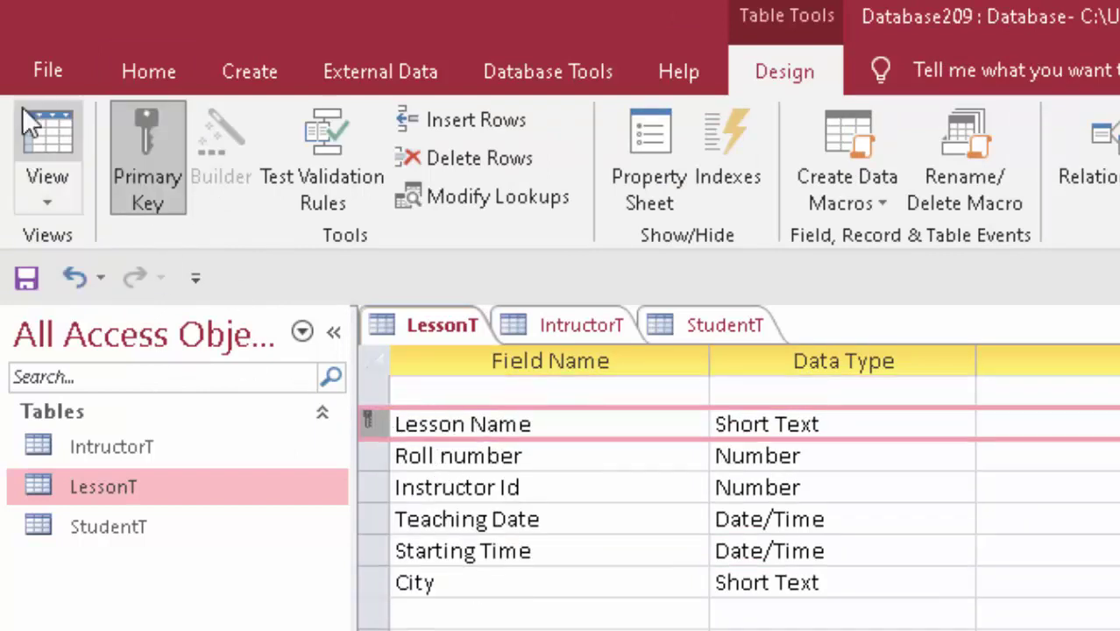
pyautogui.click(149, 127)
pyautogui.click(384, 387)
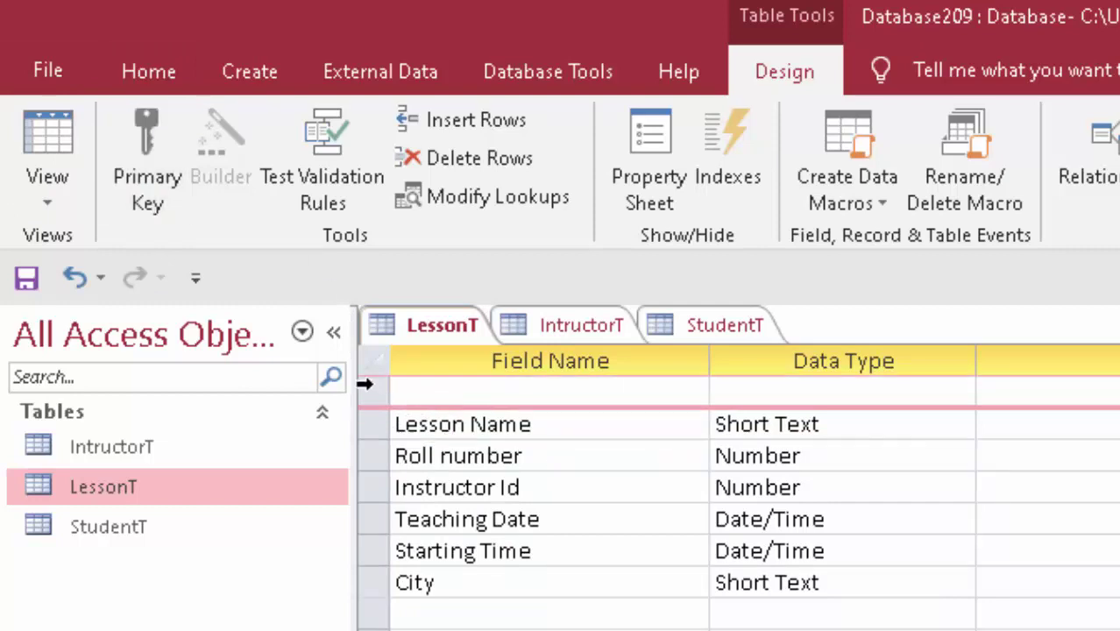
pyautogui.click(464, 386)
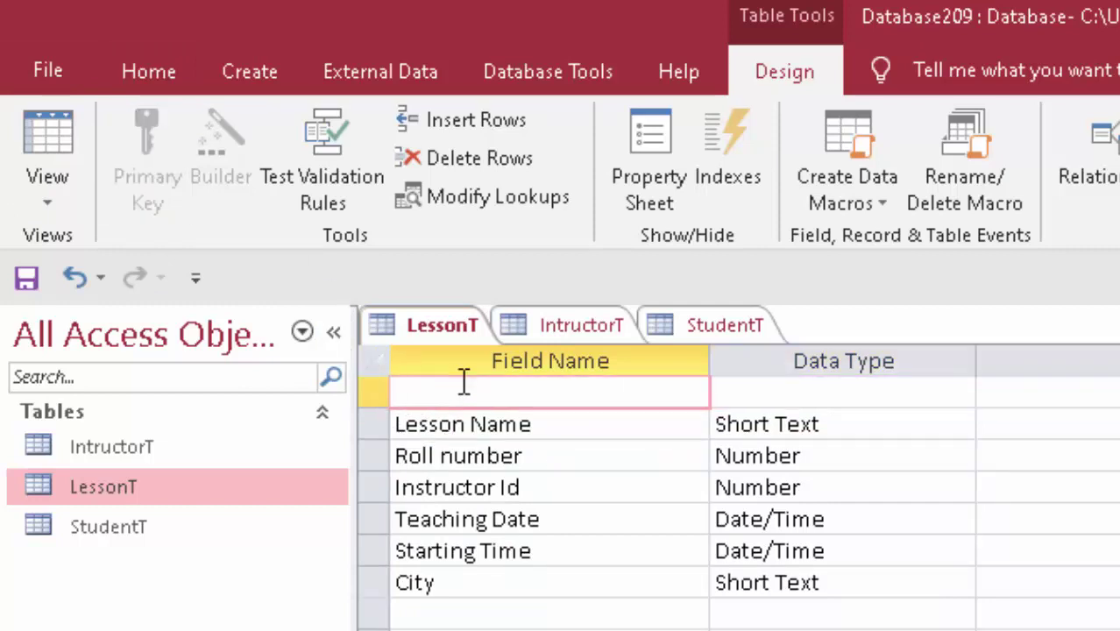
pyautogui.write('Les')
pyautogui.write('son num')
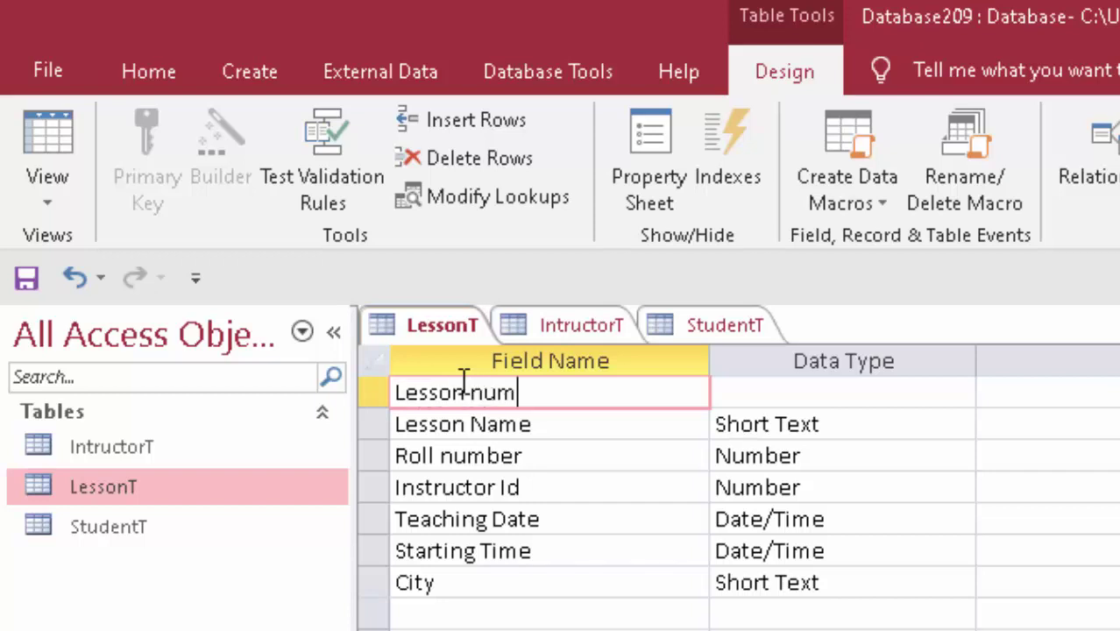
pyautogui.write('ber')
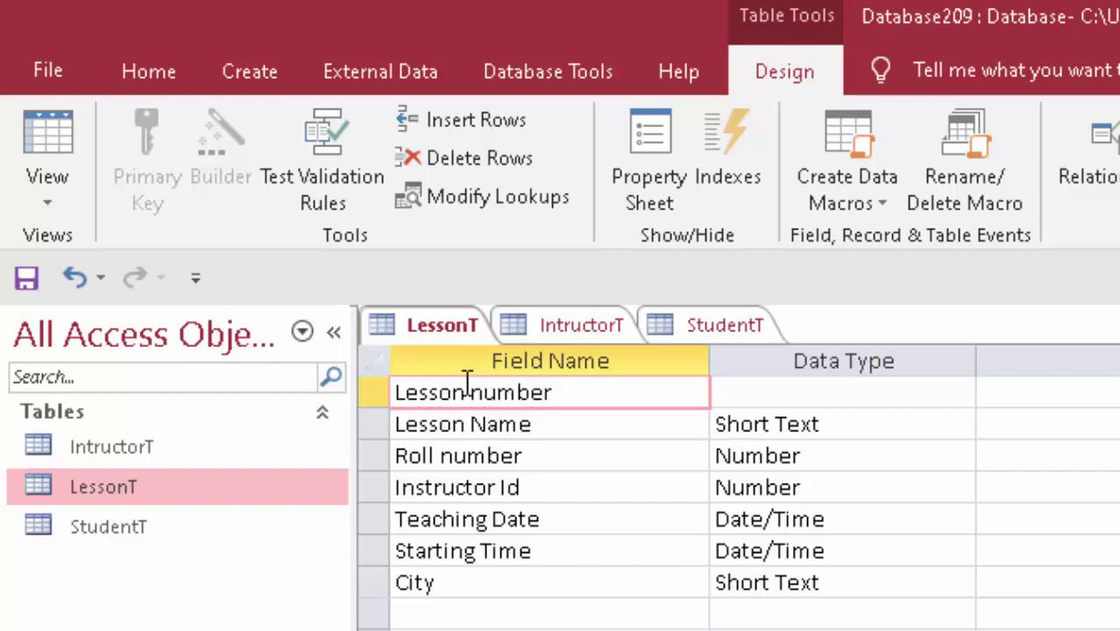
# - Change Lesson number's data type from Number to AutoNumber
pyautogui.click(788, 385)
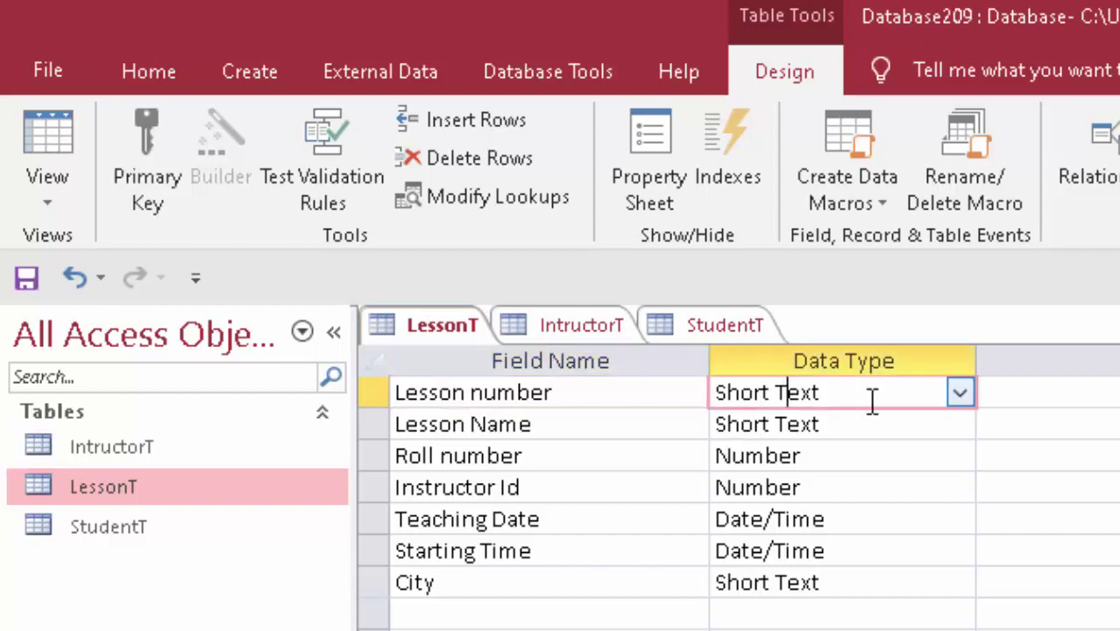
pyautogui.click(964, 393)
pyautogui.click(834, 484)
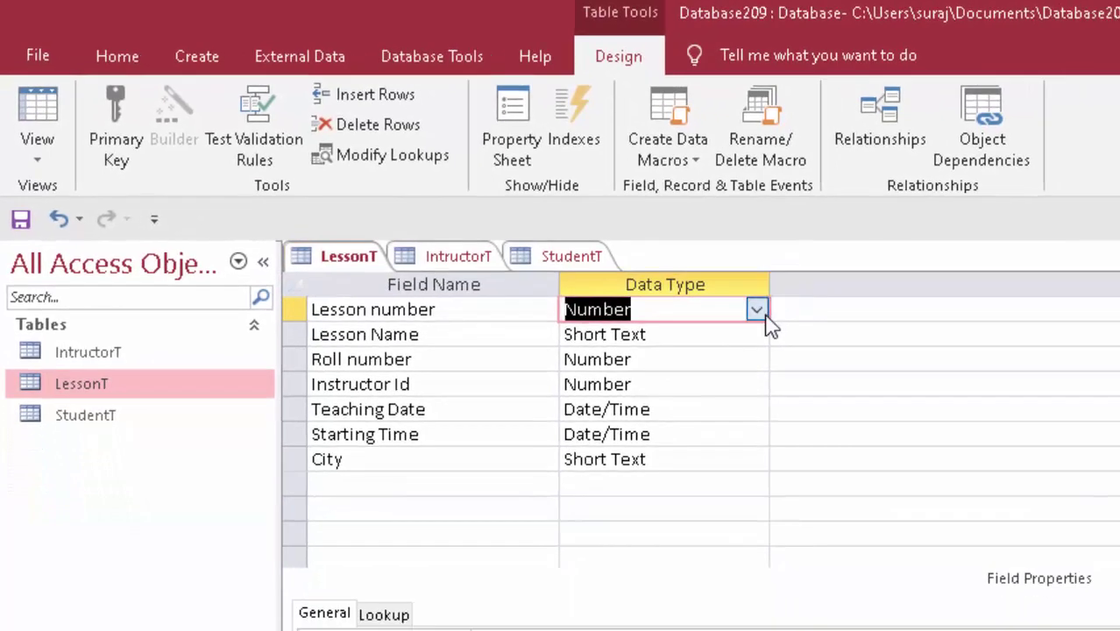
pyautogui.click(755, 310)
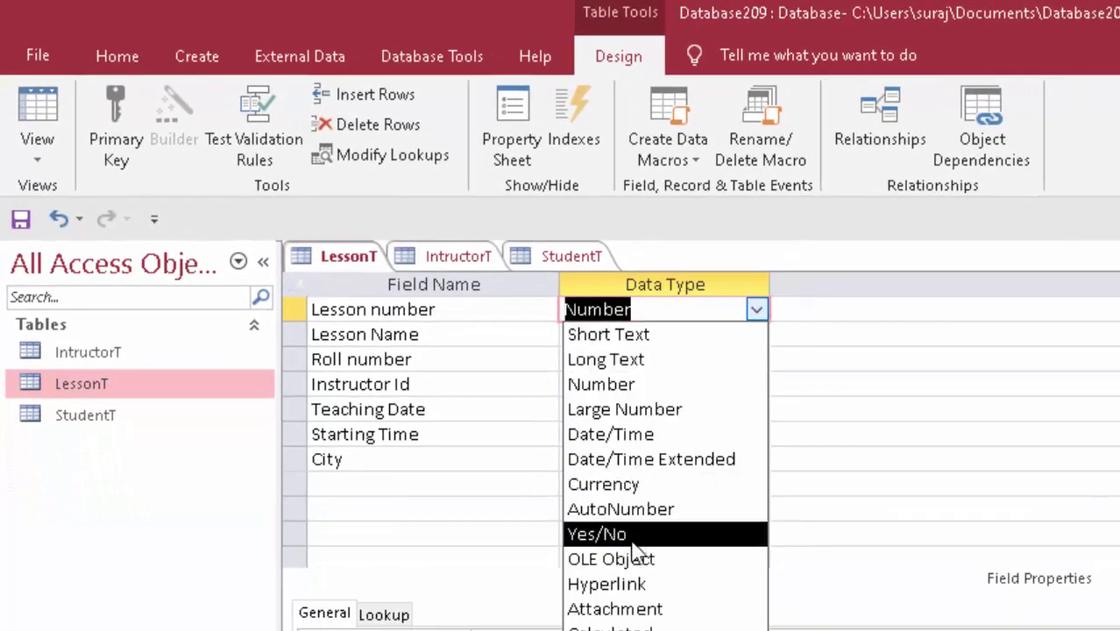
pyautogui.click(636, 508)
pyautogui.click(35, 114)
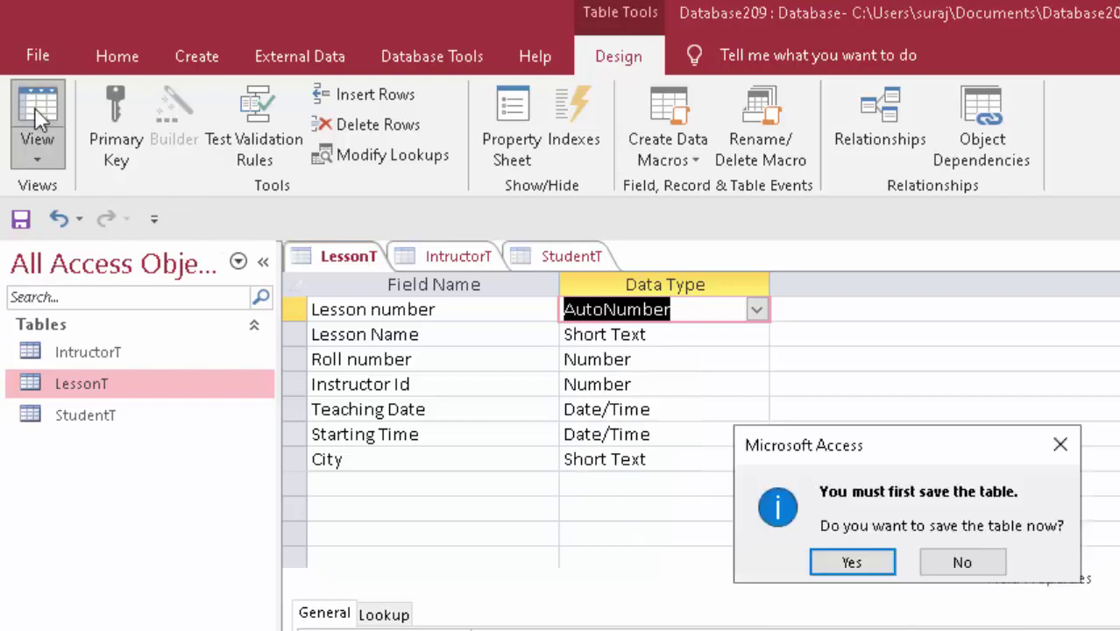
pyautogui.click(1061, 445)
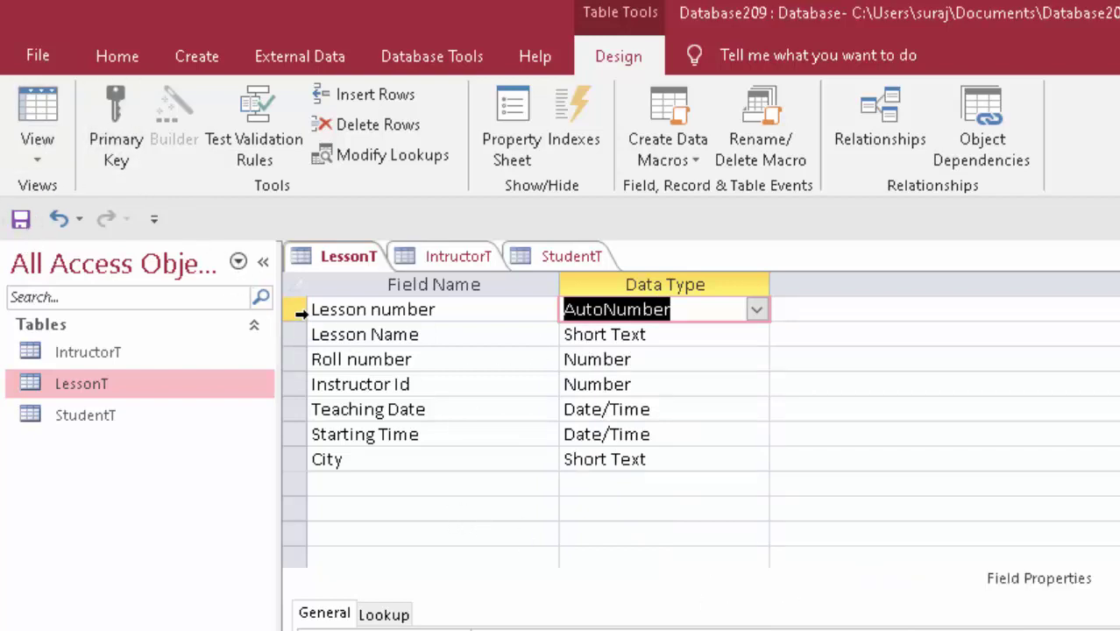
# - Make Lesson number the primary key, then save LessonT and show its datasheet
pyautogui.click(296, 309)
pyautogui.click(129, 109)
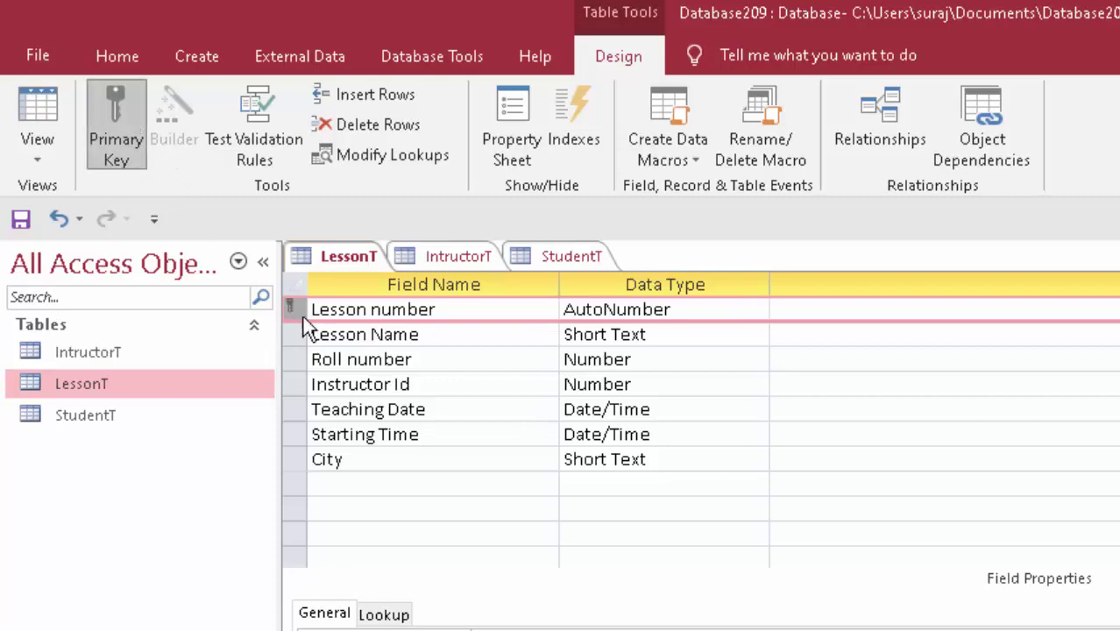
pyautogui.click(10, 97)
pyautogui.click(859, 565)
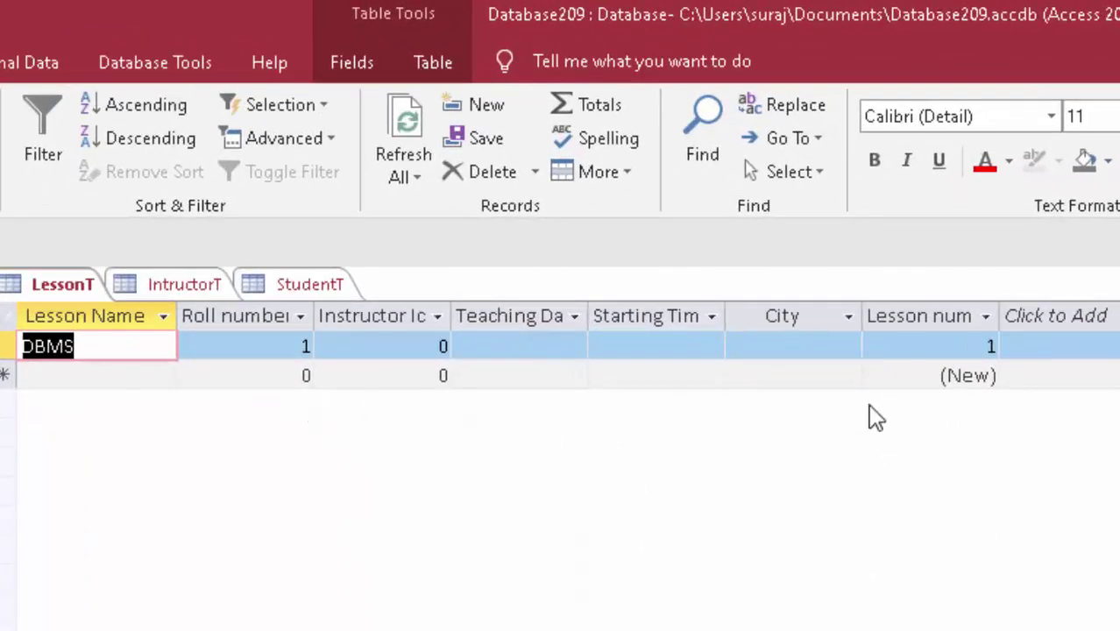
# - Enter a second DBMs lesson record with roll number 2
pyautogui.click(64, 381)
pyautogui.write('D')
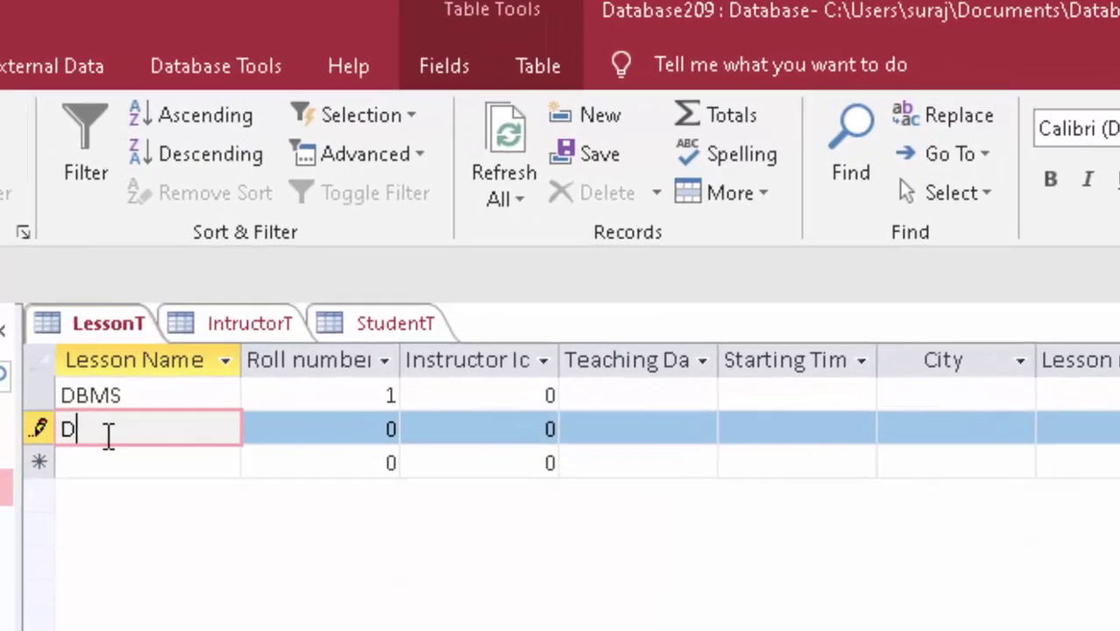
pyautogui.write('BM')
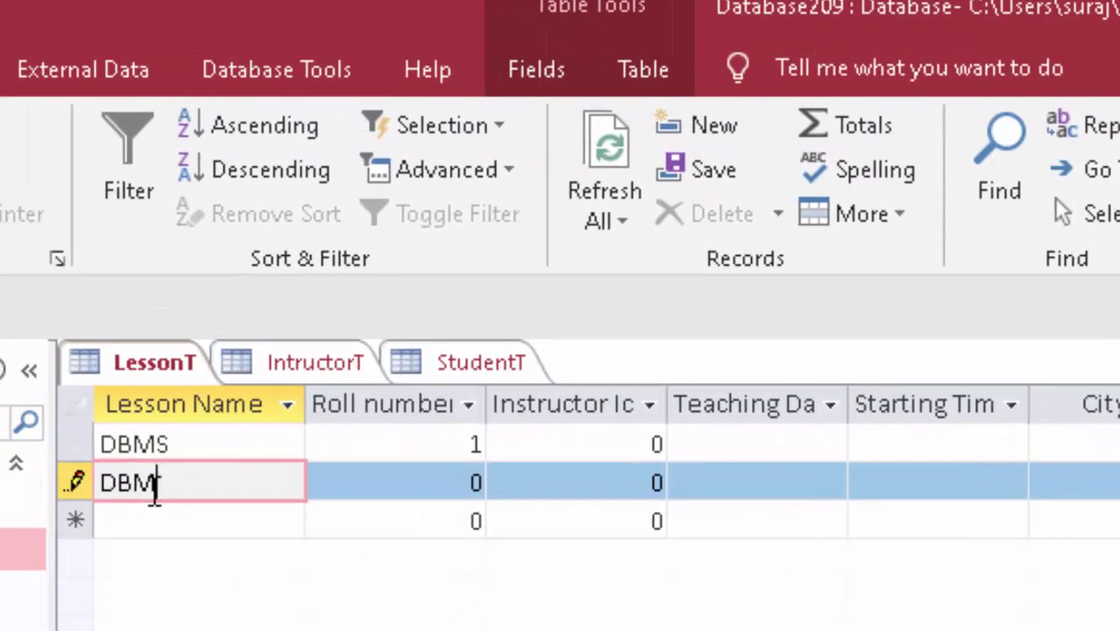
pyautogui.write('S')
pyautogui.press('Tab')
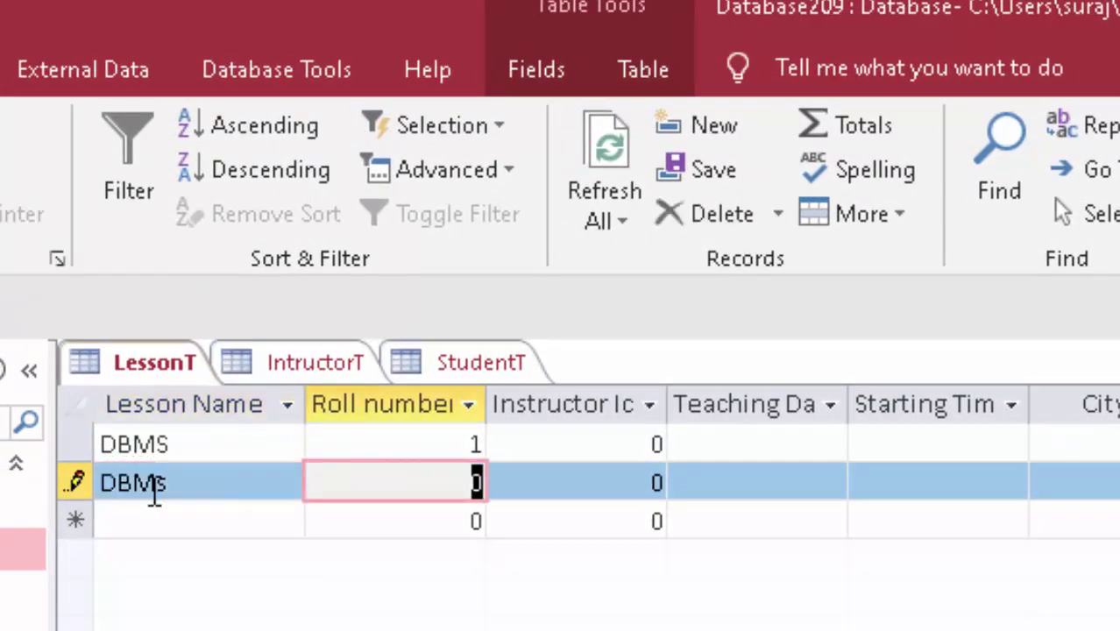
pyautogui.write('2')
pyautogui.press('Tab')
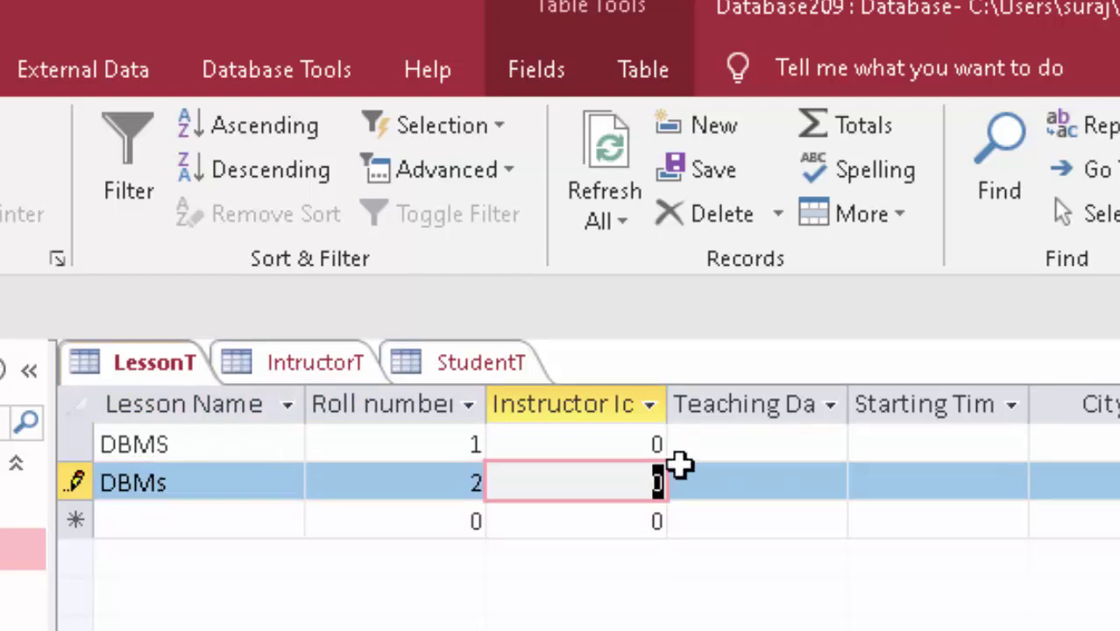
# - Replace the zero instructor ids with 1 for the first lesson and 2 for the second
pyautogui.click(637, 442)
pyautogui.press('BackSpace')
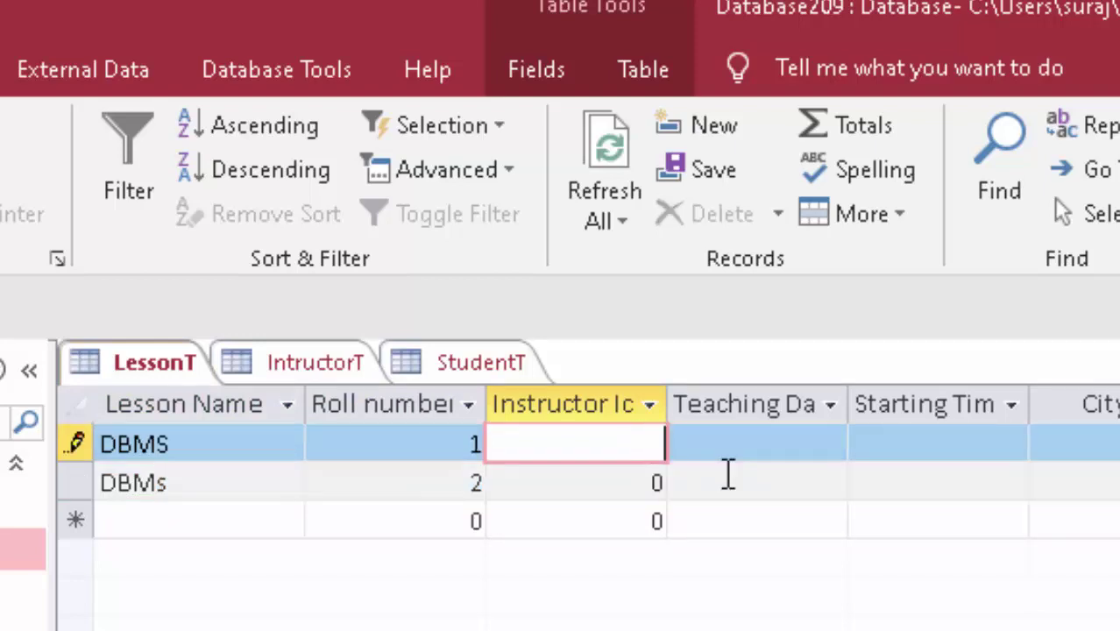
pyautogui.write('1')
pyautogui.click(657, 483)
pyautogui.press('BackSpace')
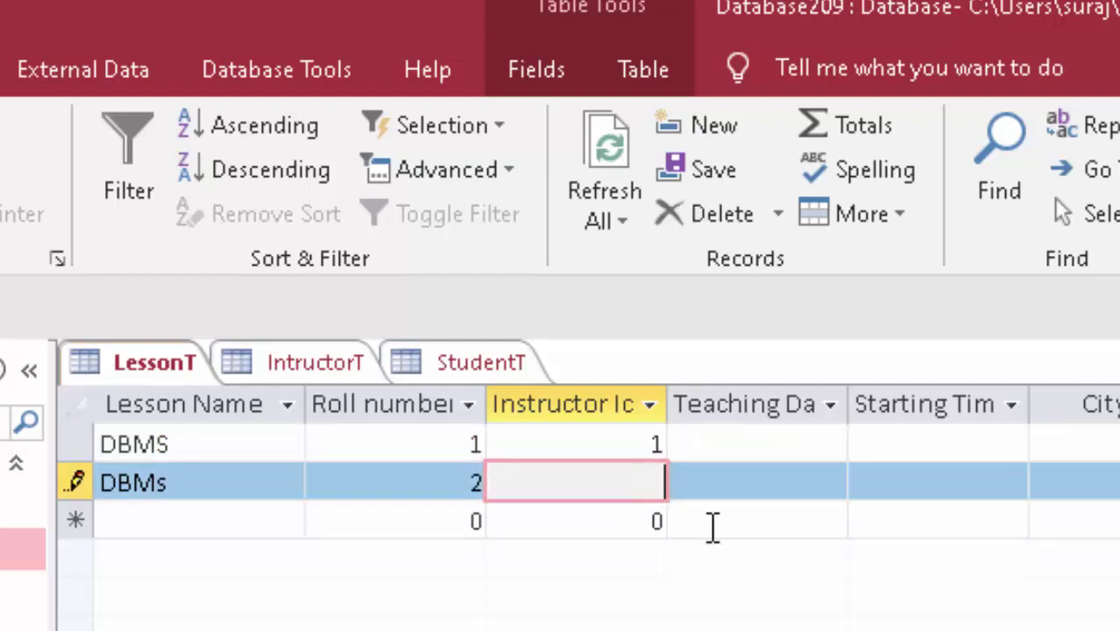
pyautogui.write('2')
pyautogui.press('Tab')
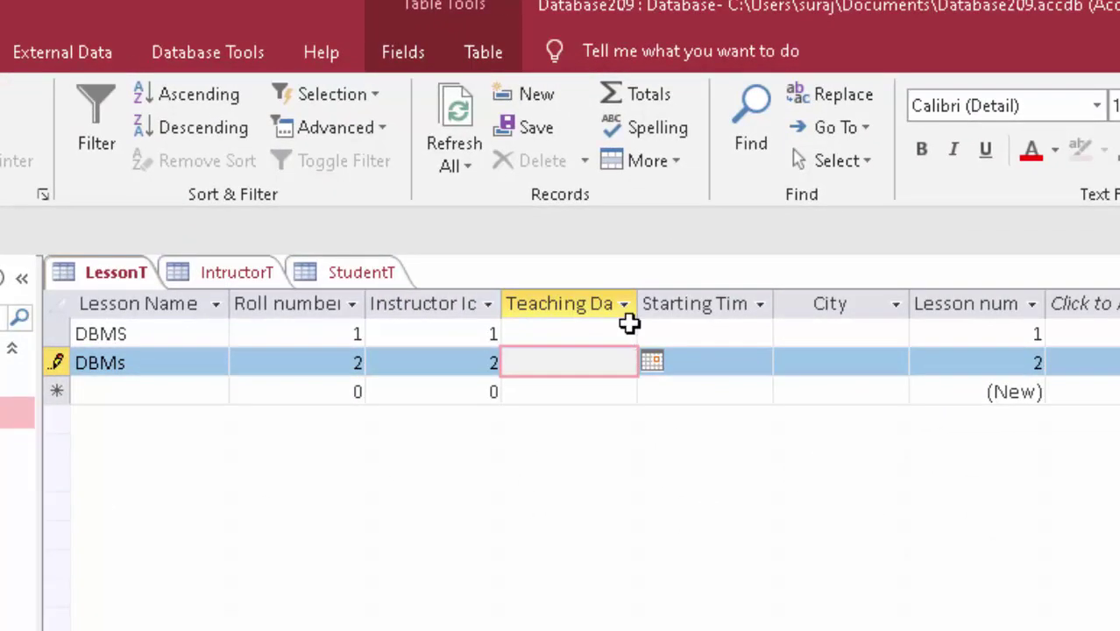
# - Widen the Teaching Date column and set both lessons' dates to 04-01-2021
pyautogui.doubleClick(637, 303)
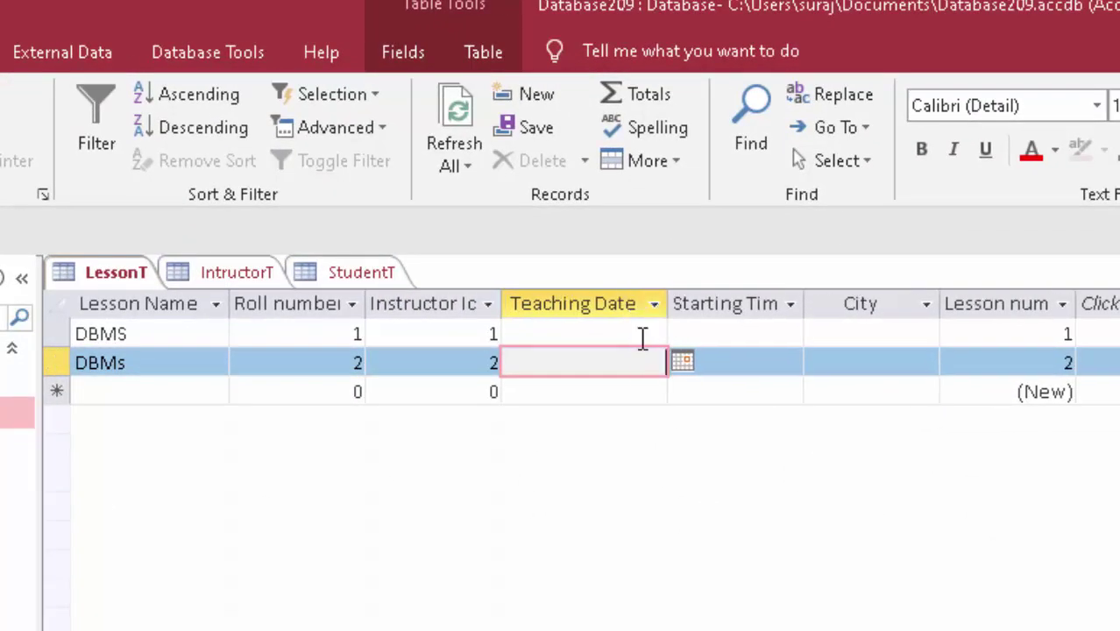
pyautogui.click(645, 335)
pyautogui.click(680, 335)
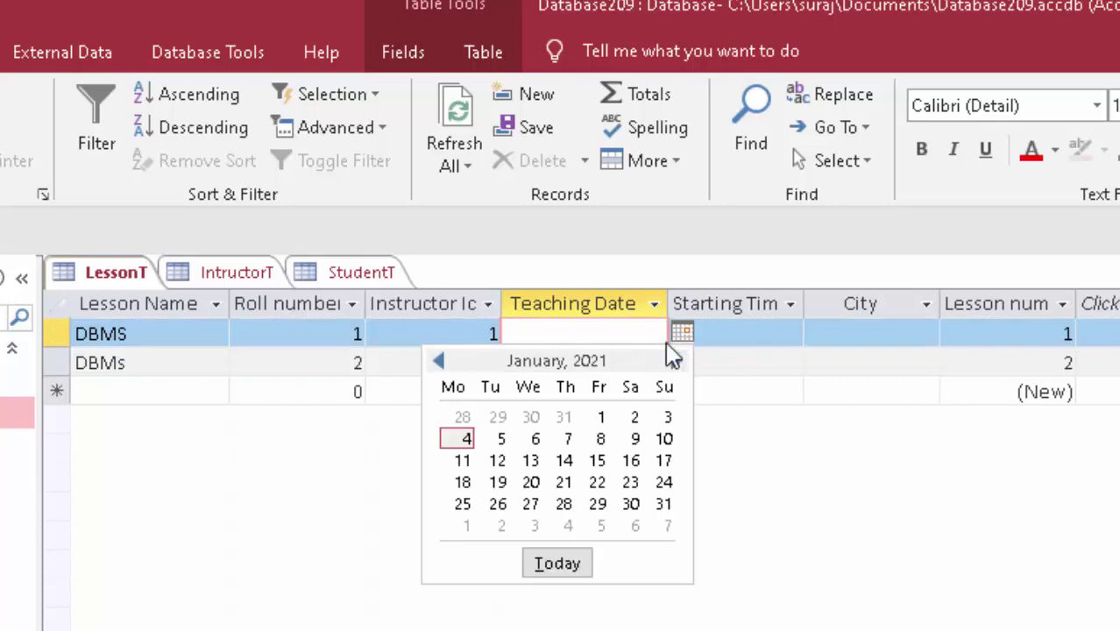
pyautogui.click(458, 438)
pyautogui.click(585, 363)
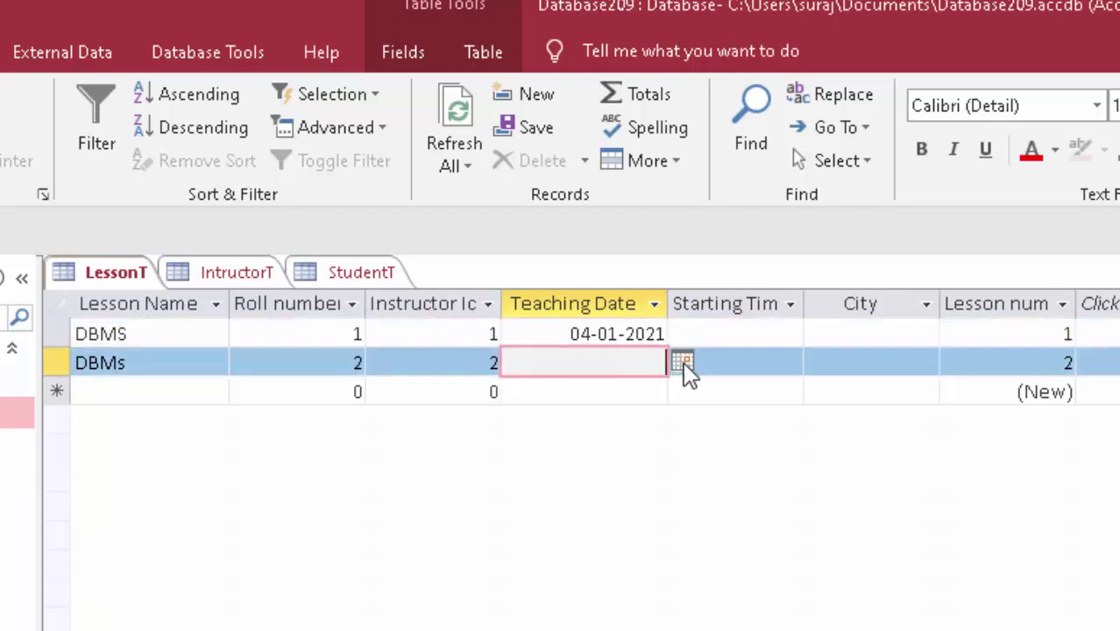
pyautogui.click(682, 362)
pyautogui.click(463, 469)
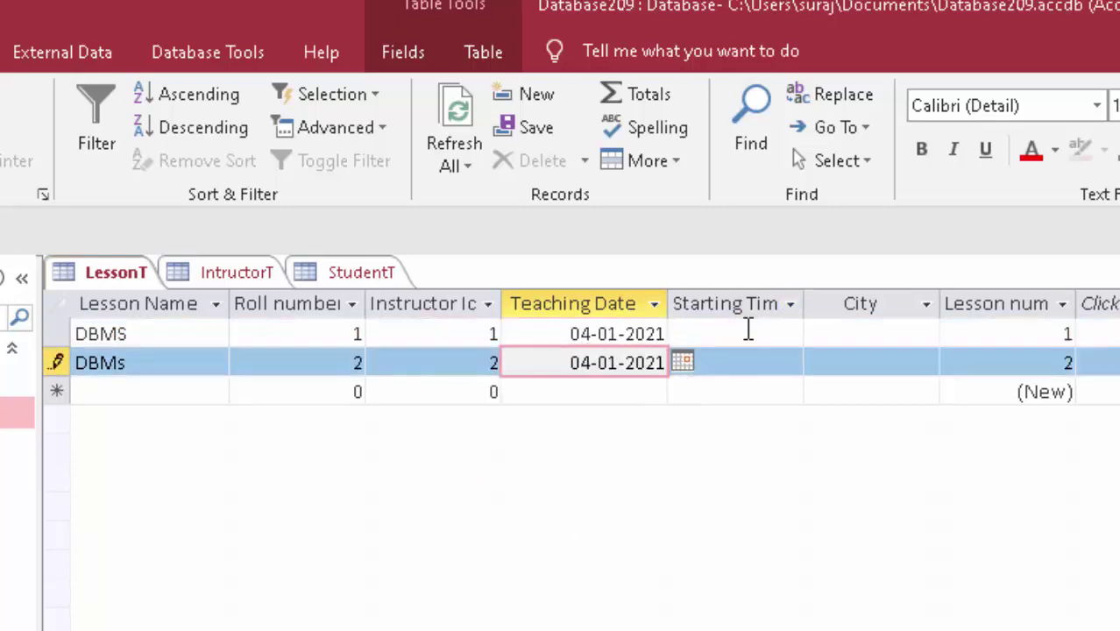
# - Give both lessons a starting time of 08:30:00 and save the second row
pyautogui.click(759, 333)
pyautogui.click(817, 335)
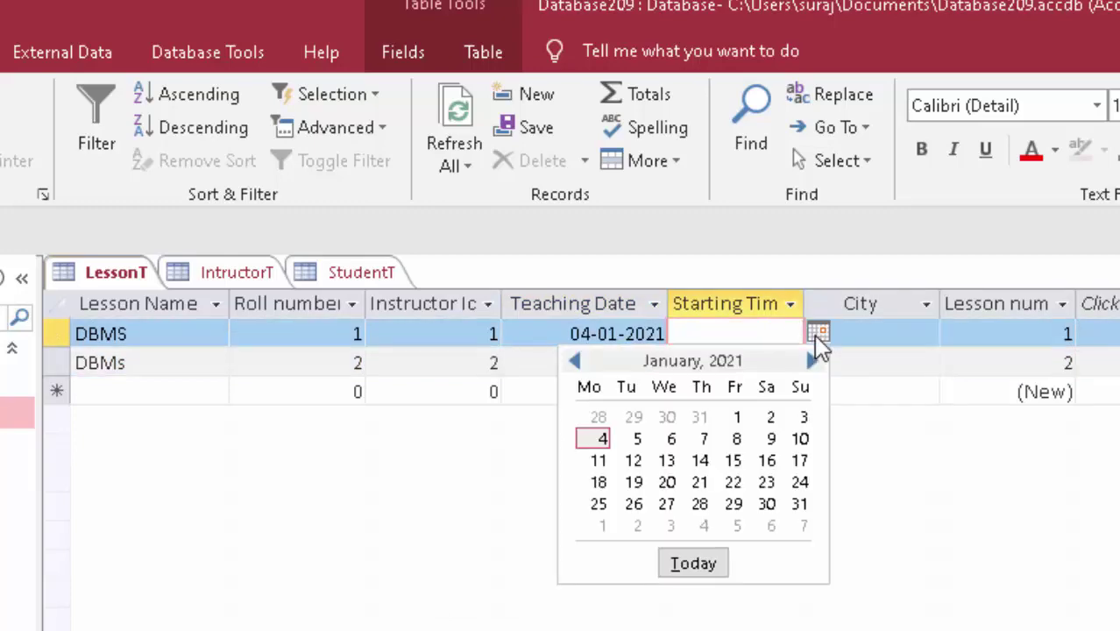
pyautogui.click(758, 333)
pyautogui.write('8')
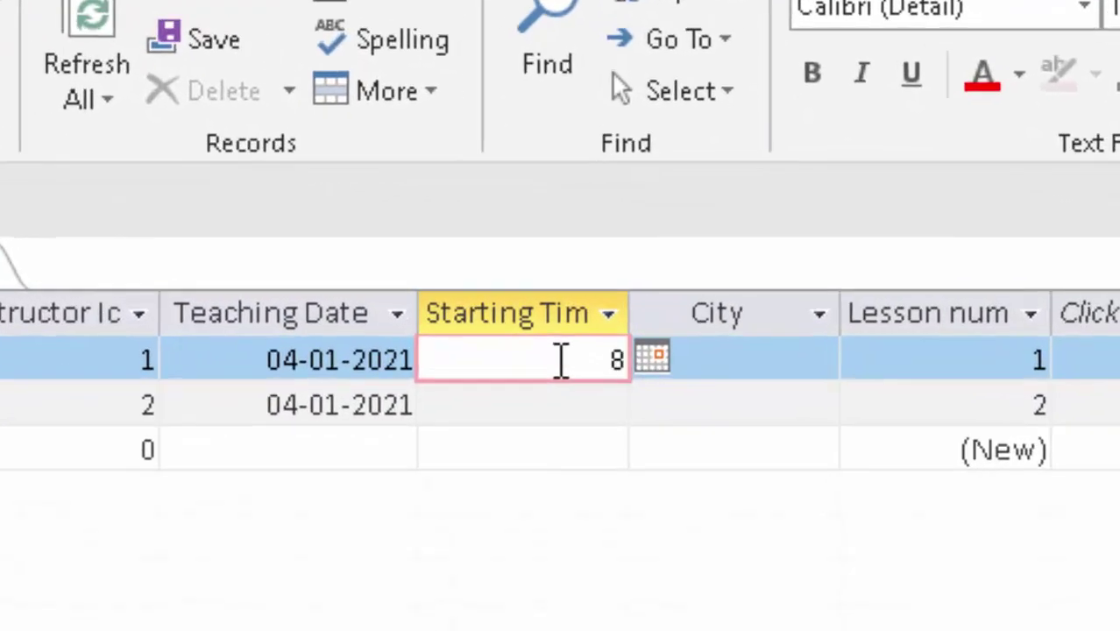
pyautogui.write(':30:00')
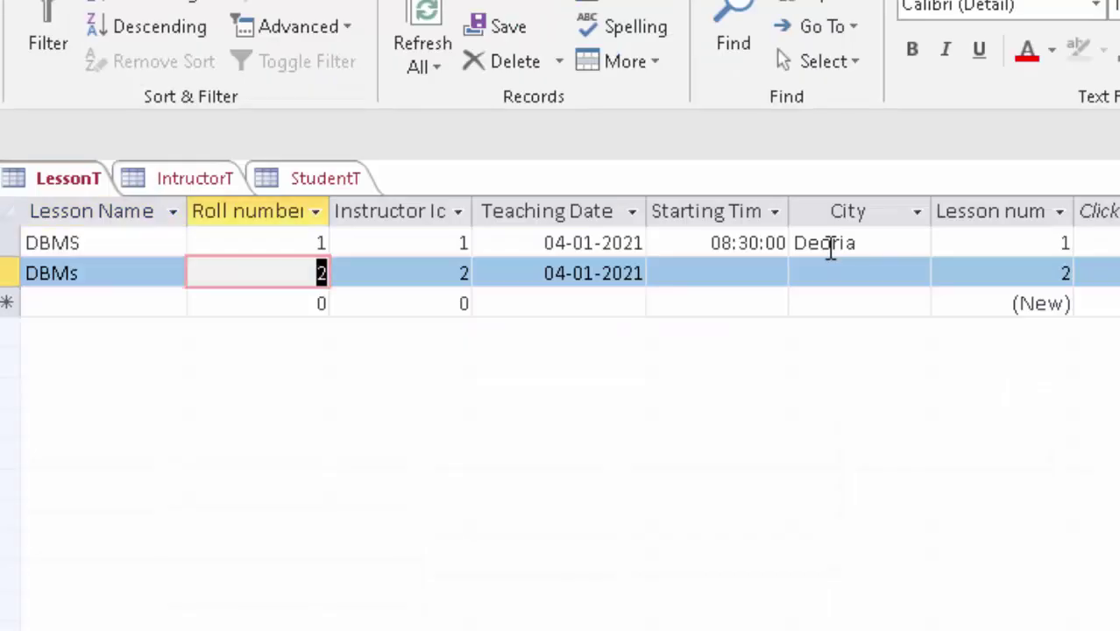
pyautogui.press('Tab')
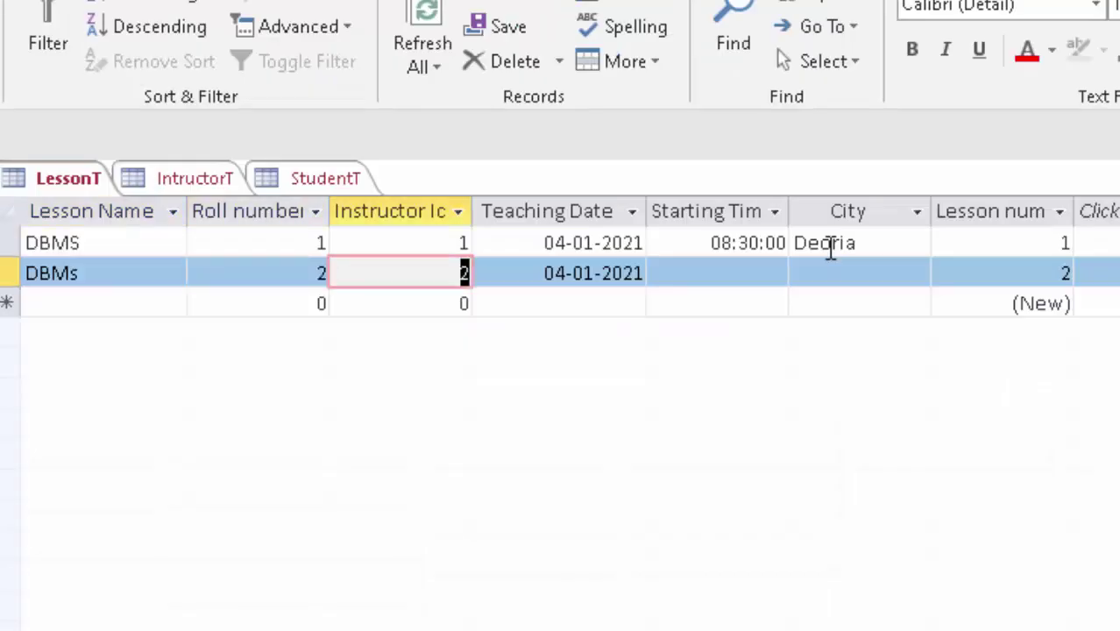
pyautogui.press('Tab')
pyautogui.press('Tab')
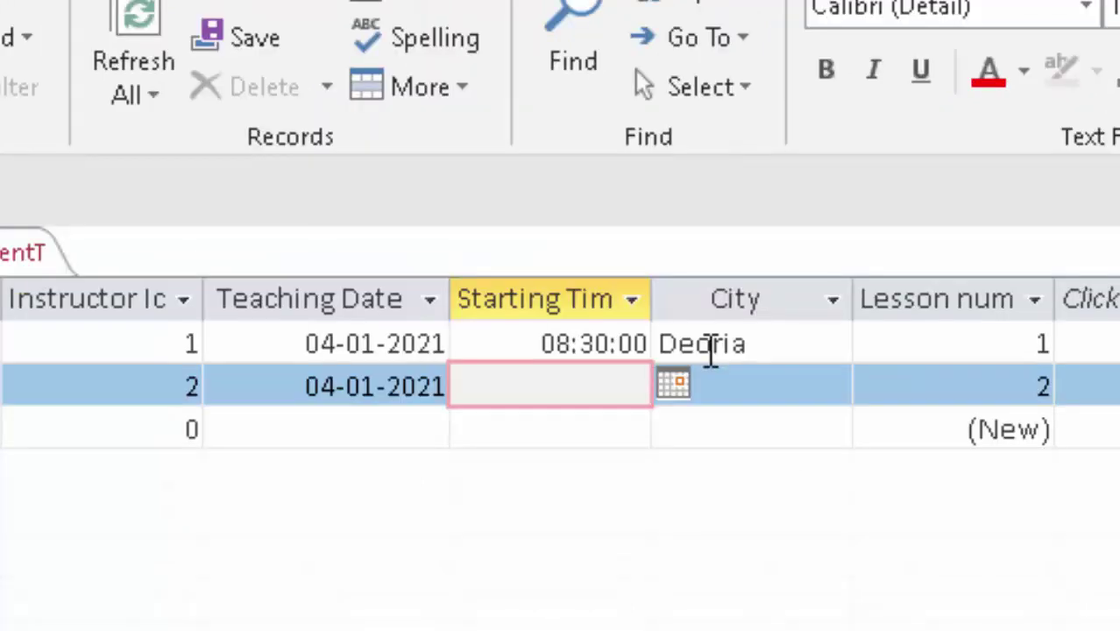
pyautogui.write('8:3')
pyautogui.write('0')
pyautogui.press('Tab')
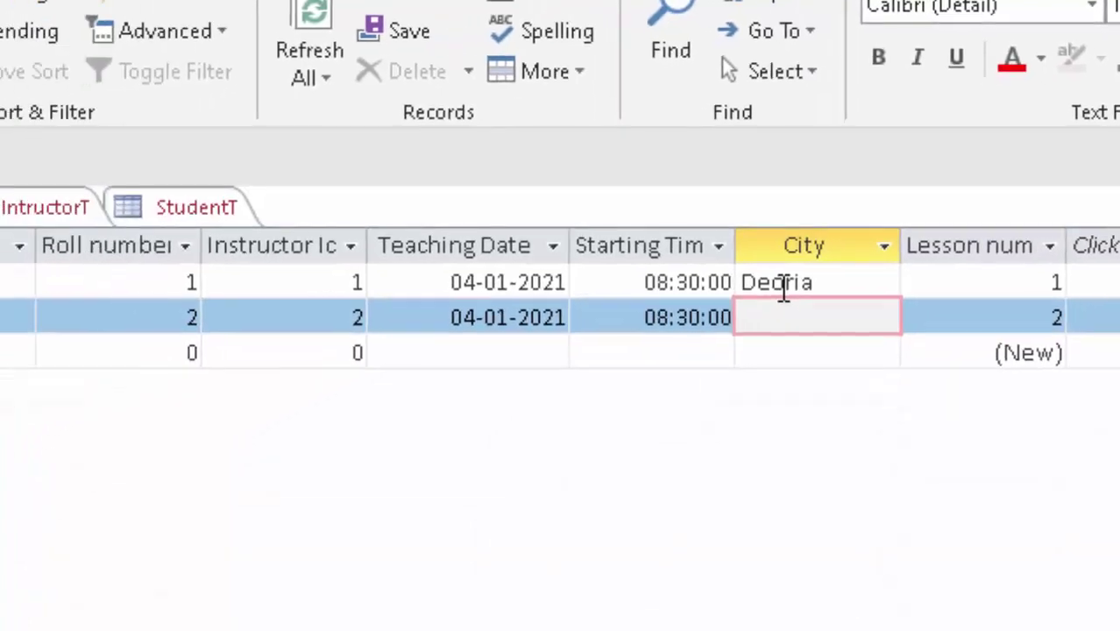
pyautogui.press('Tab')
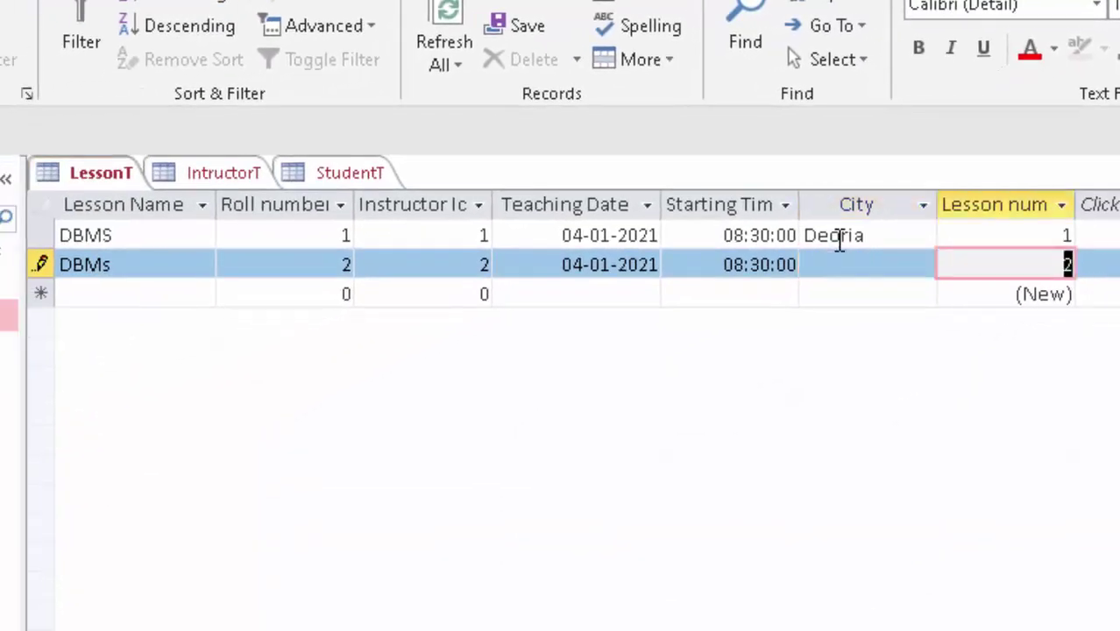
pyautogui.press('Tab')
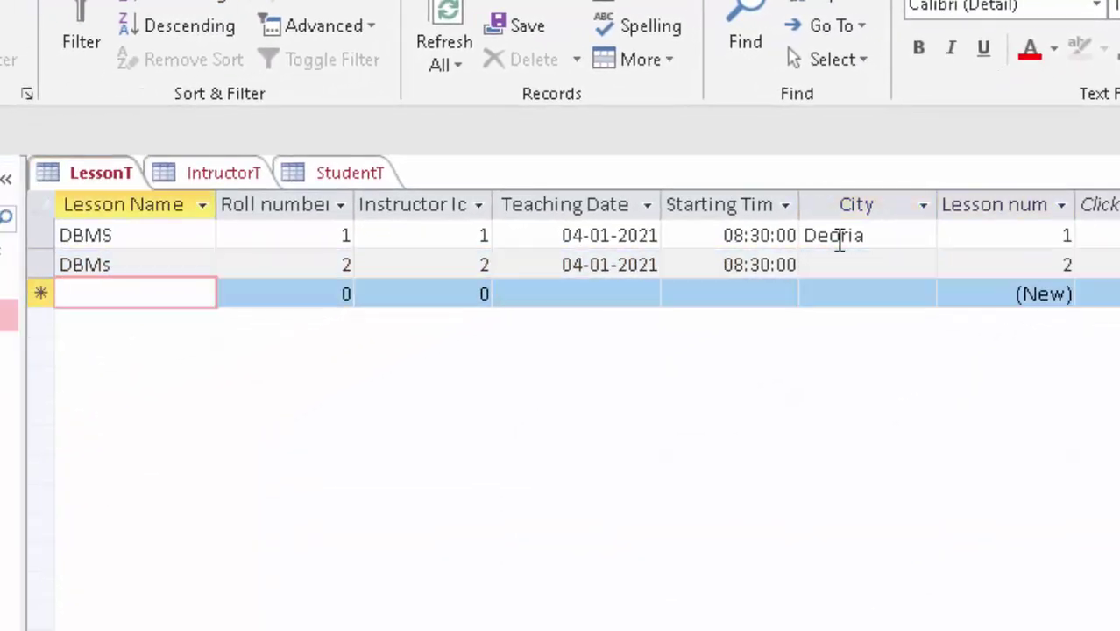
# - Trim the second lesson's name, then add a third DBMS lesson with roll number 3 and instructor 3
pyautogui.click(160, 263)
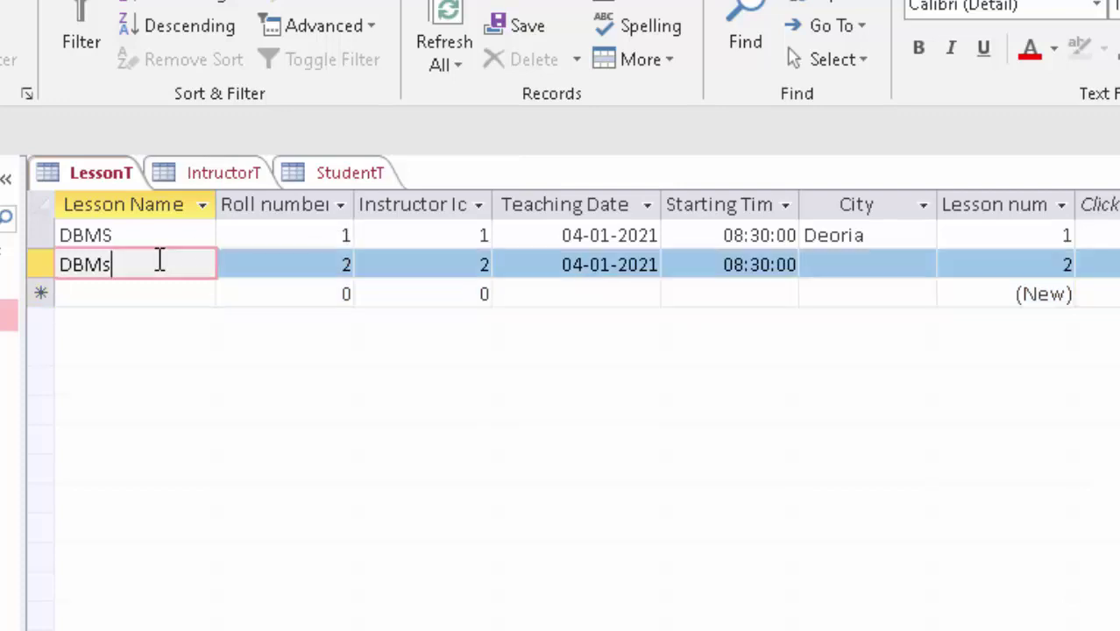
pyautogui.press('BackSpace')
pyautogui.click(153, 298)
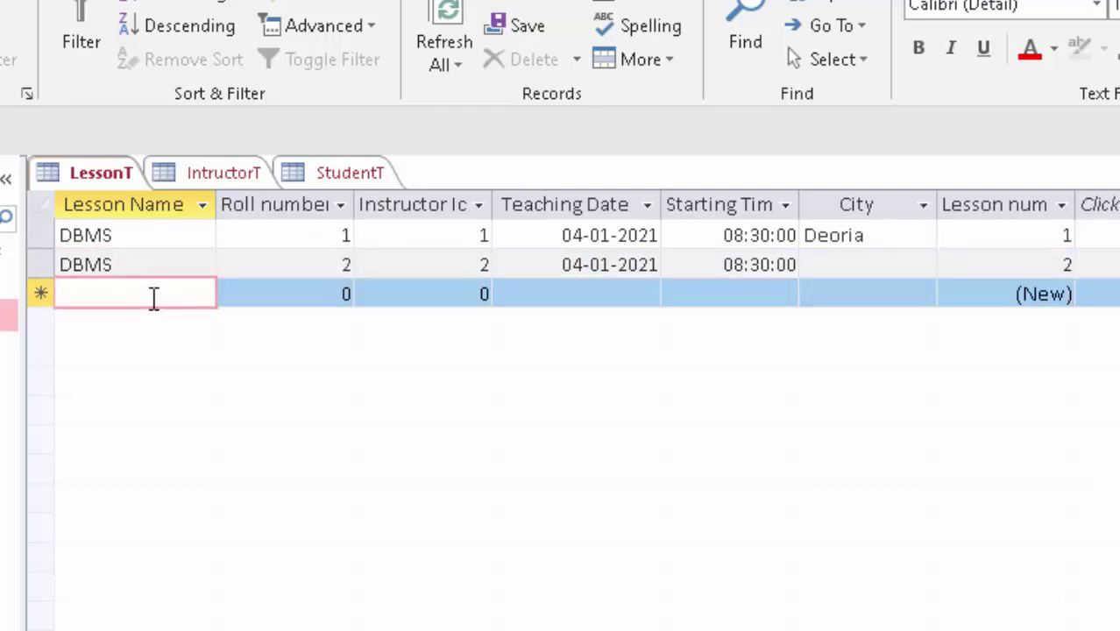
pyautogui.write('DBMS')
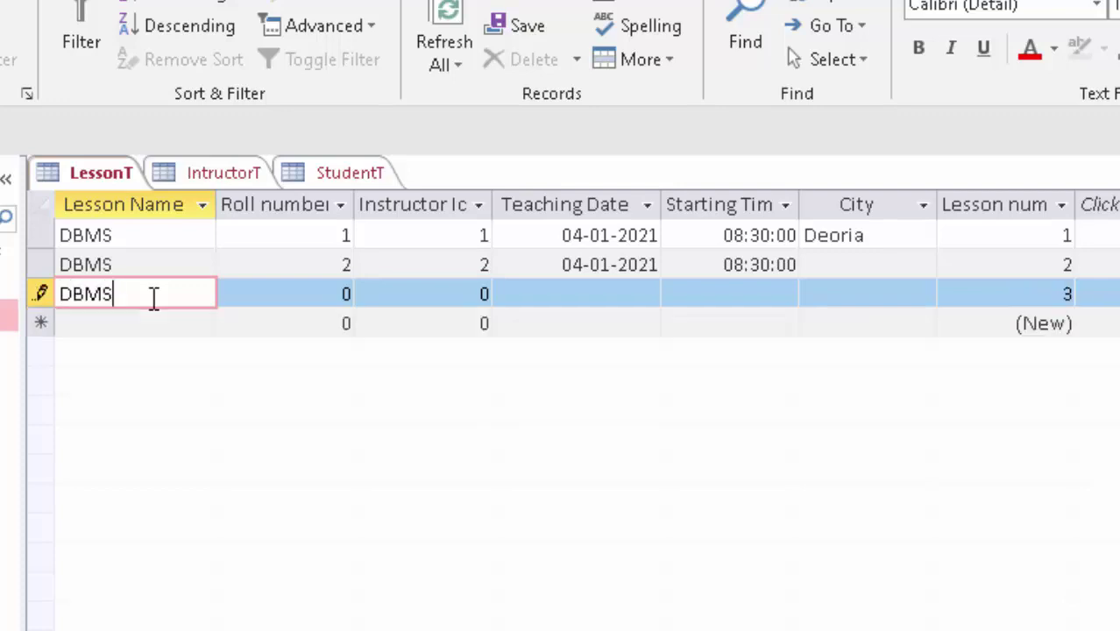
pyautogui.press('Tab')
pyautogui.write('3')
pyautogui.press('Tab')
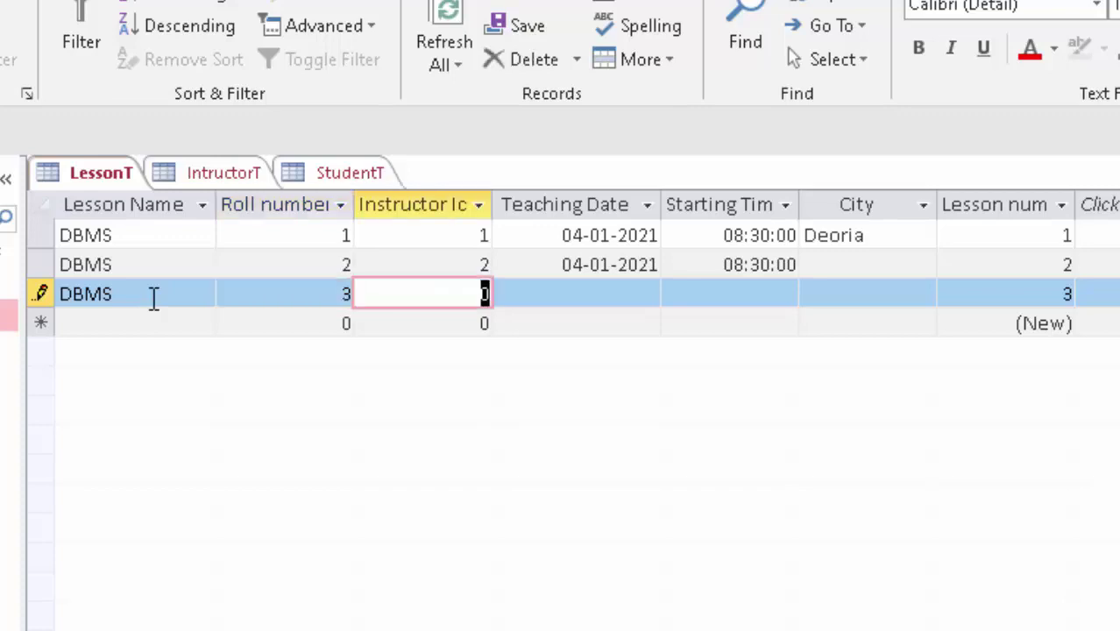
pyautogui.write('3')
pyautogui.press('Tab')
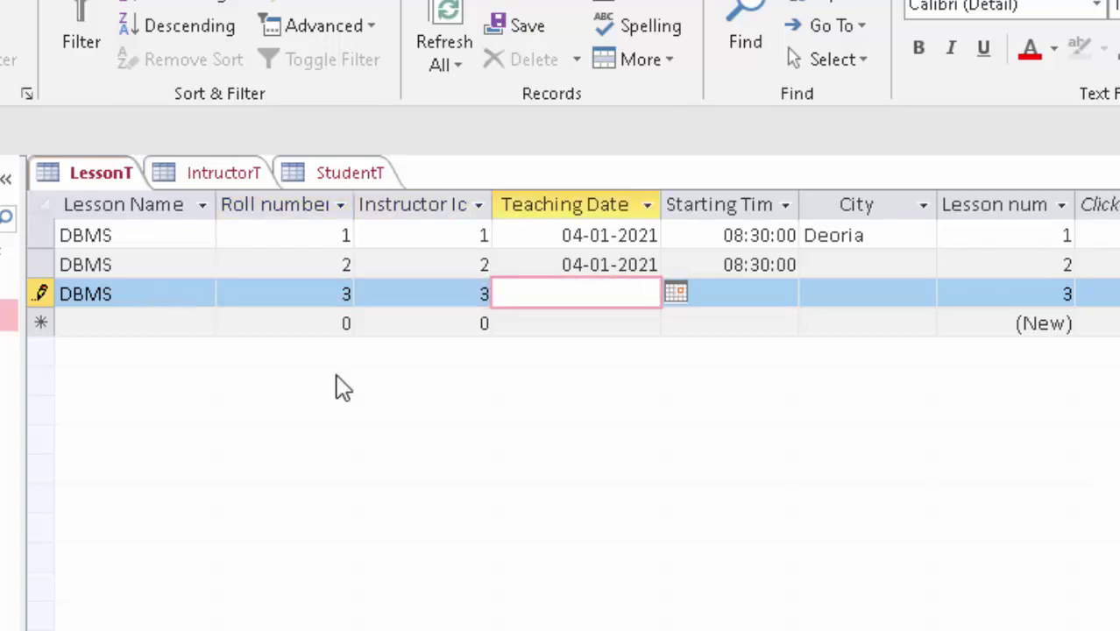
# - Set the third lesson's date to 04-01-2021 and starting time 08:30:00, then save the row
pyautogui.click(676, 293)
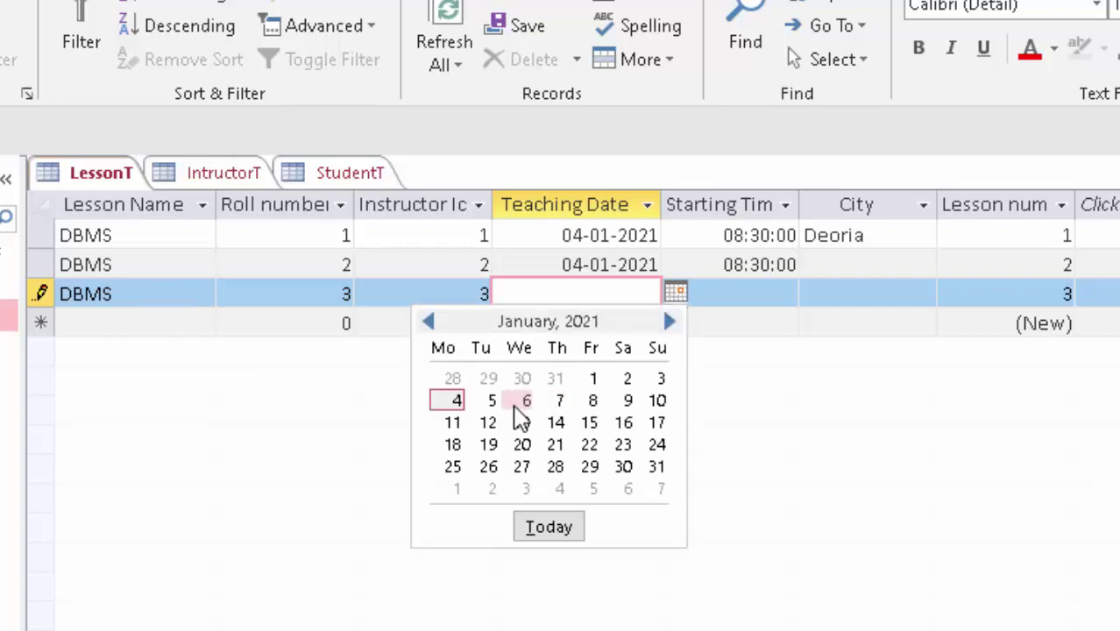
pyautogui.click(452, 401)
pyautogui.click(741, 295)
pyautogui.write('8:')
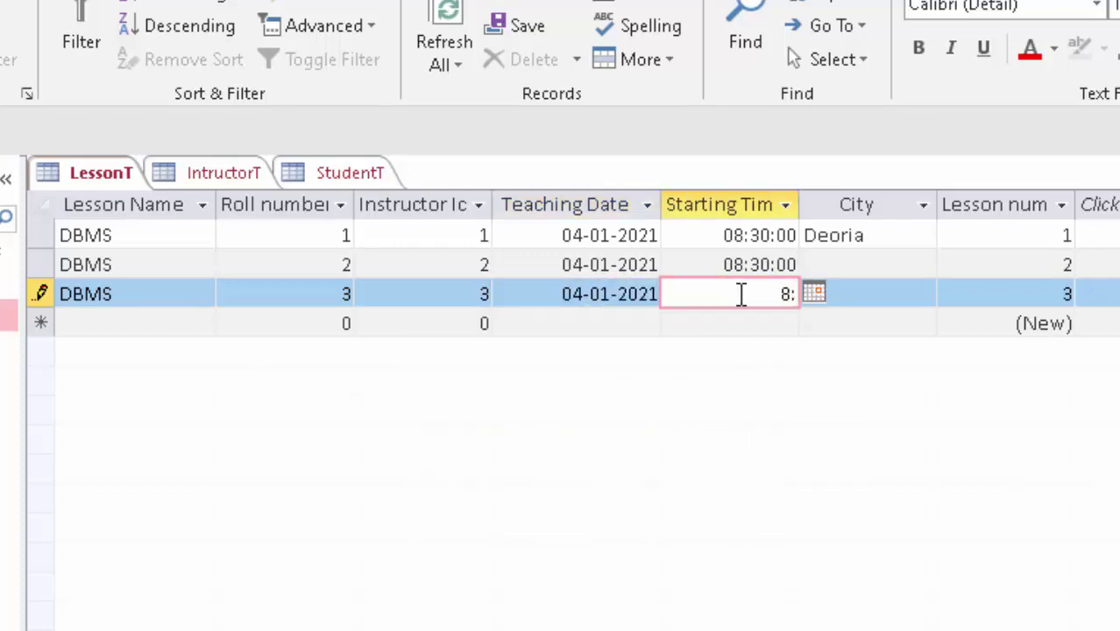
pyautogui.write('30')
pyautogui.moveTo(497, 204); pyautogui.dragTo(510, 204)
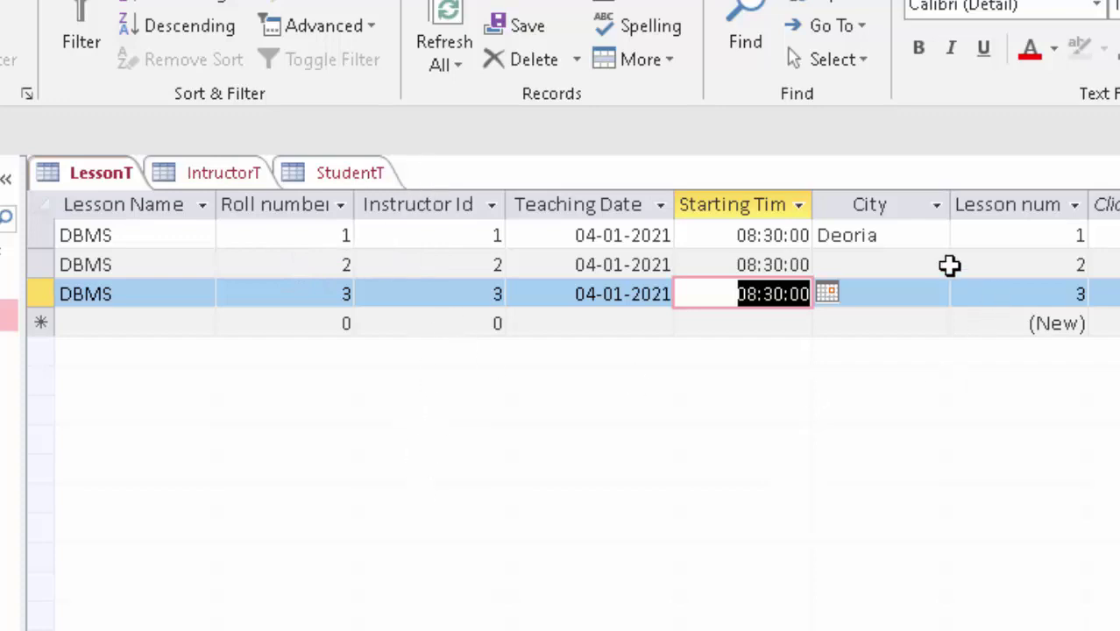
pyautogui.click(881, 268)
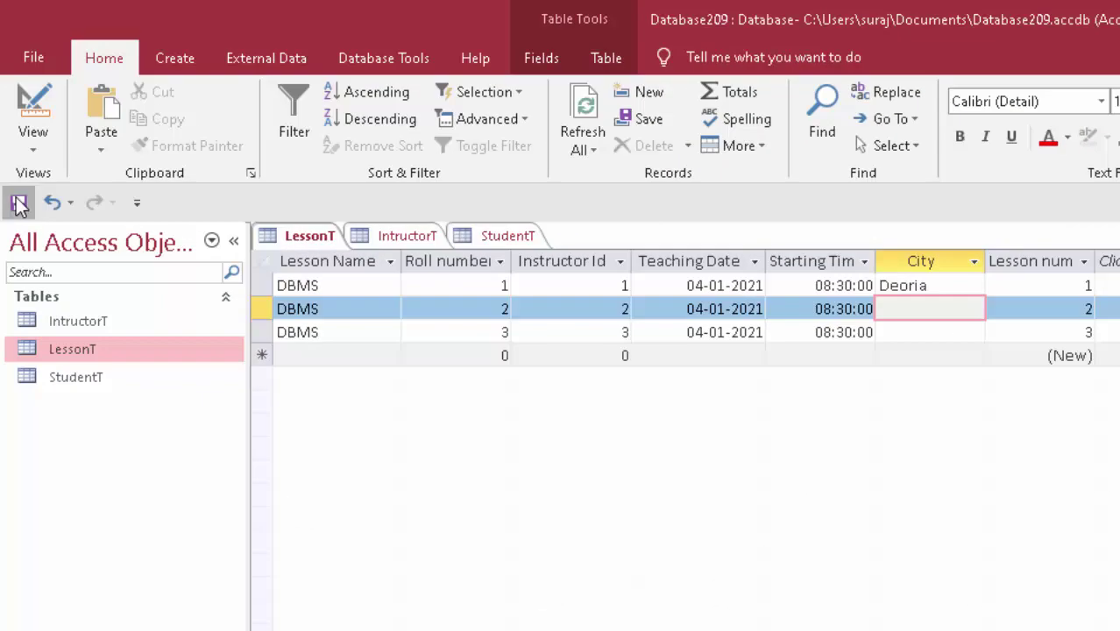
# - Create a blank table, save it as 'Lesson Type', and switch it to Design view
pyautogui.click(180, 61)
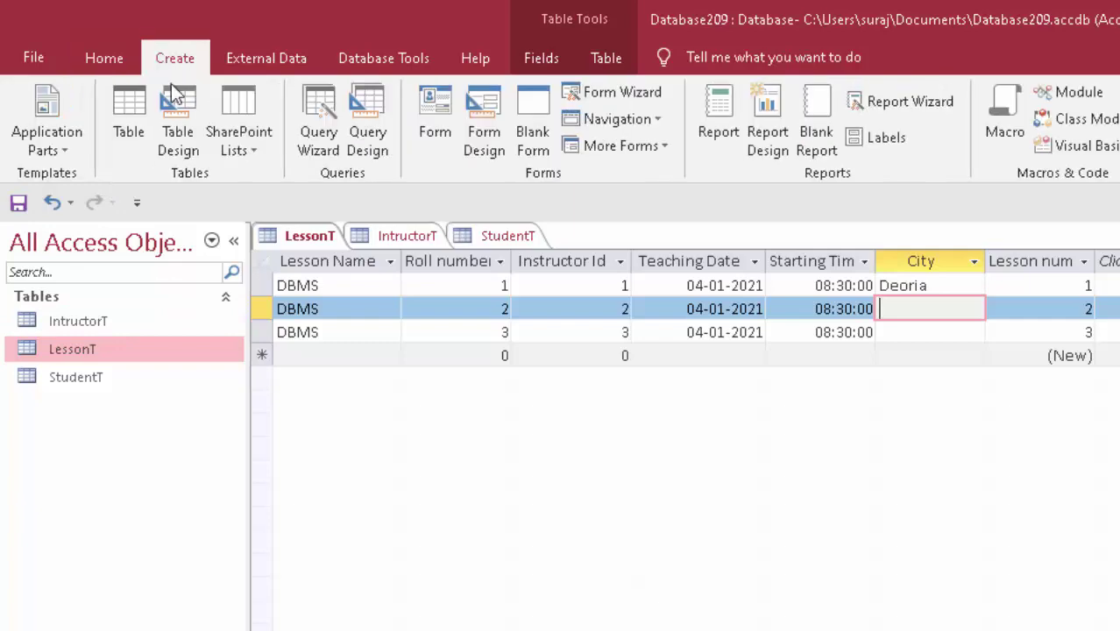
pyautogui.click(127, 114)
pyautogui.click(35, 105)
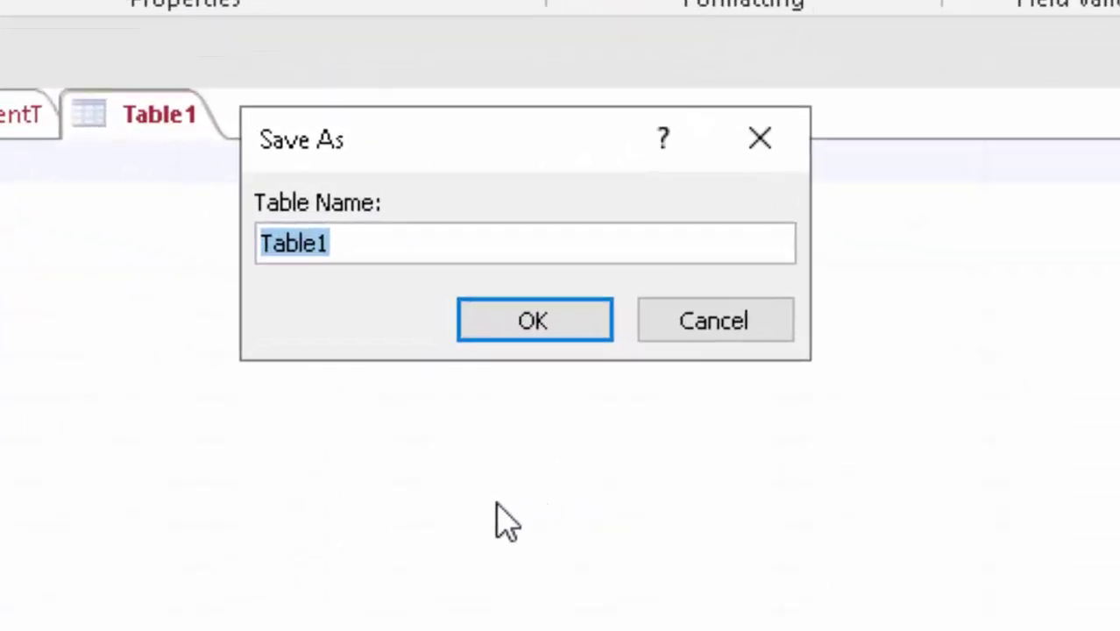
pyautogui.press('BackSpace')
pyautogui.write('ess')
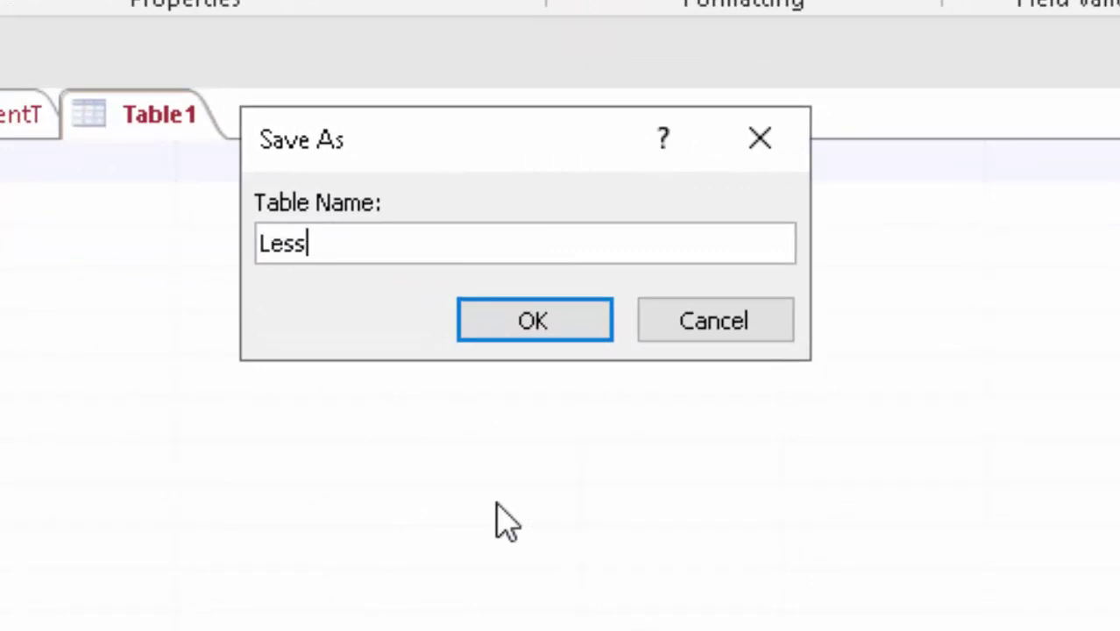
pyautogui.write('on T')
pyautogui.write('ype')
pyautogui.press('Return')
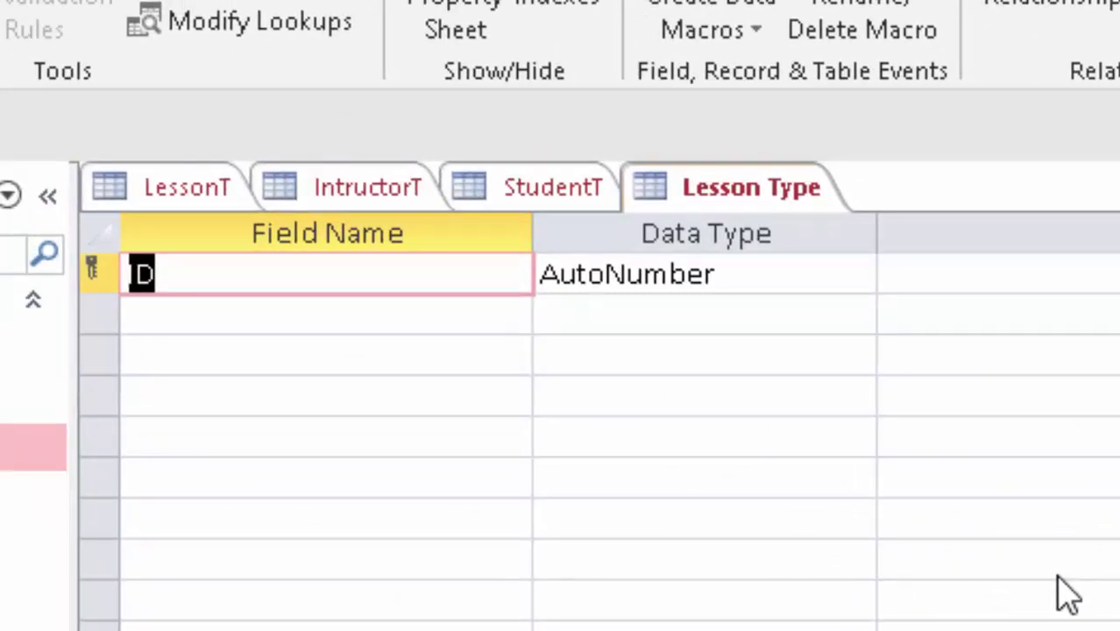
# - Replace the default ID field with a Lesson Number field of type Number, checking LessonT for reference
pyautogui.press('BackSpace')
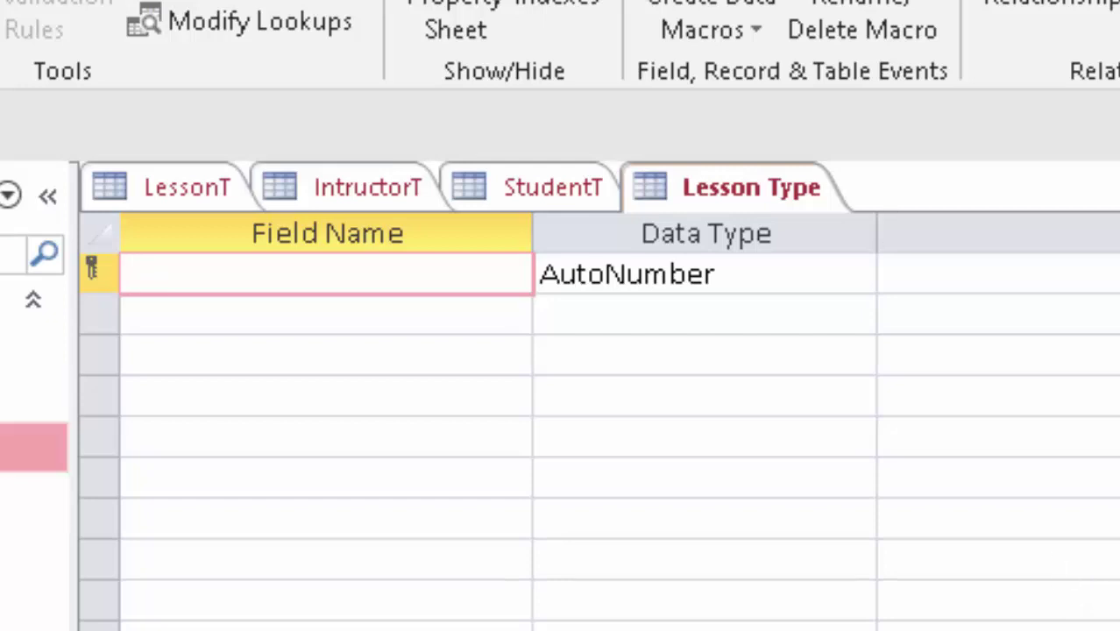
pyautogui.click(187, 186)
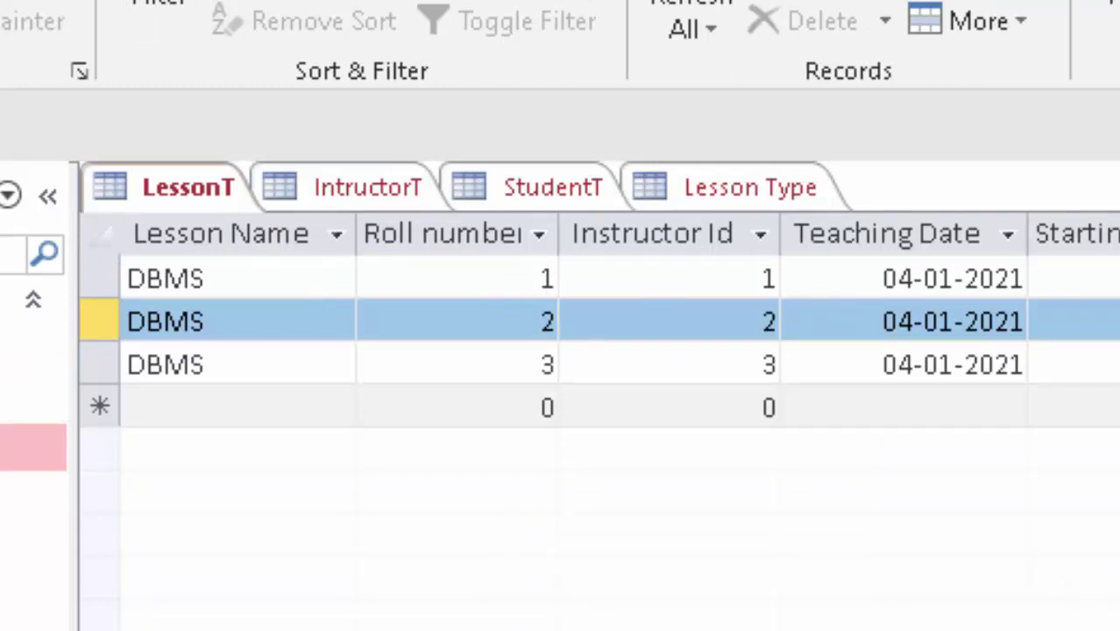
pyautogui.doubleClick(34, 396)
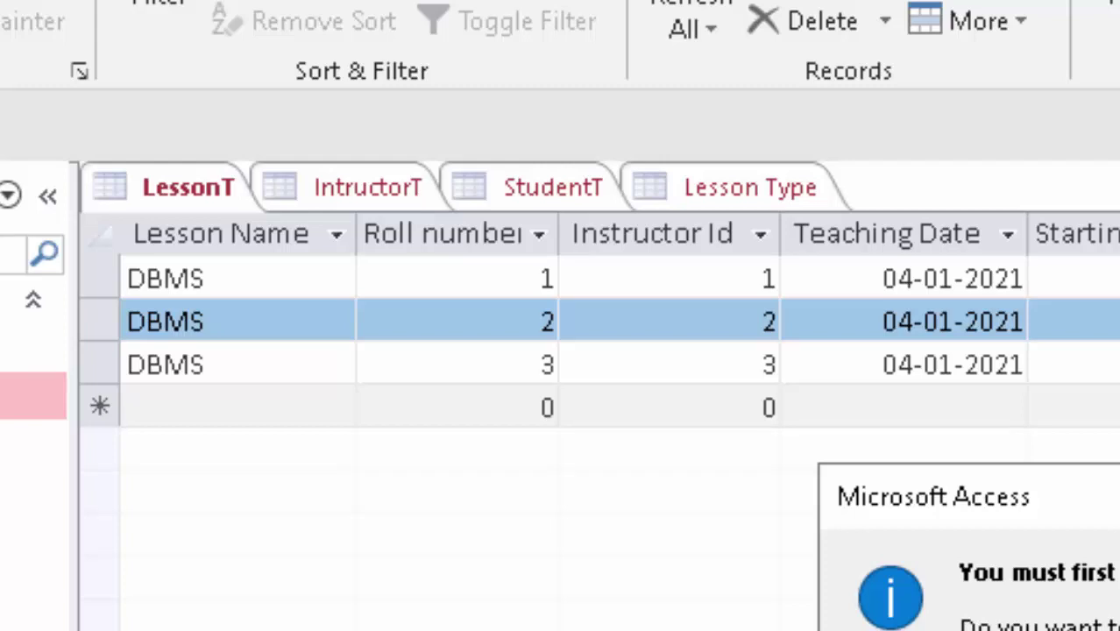
pyautogui.press('Return')
pyautogui.press('Return')
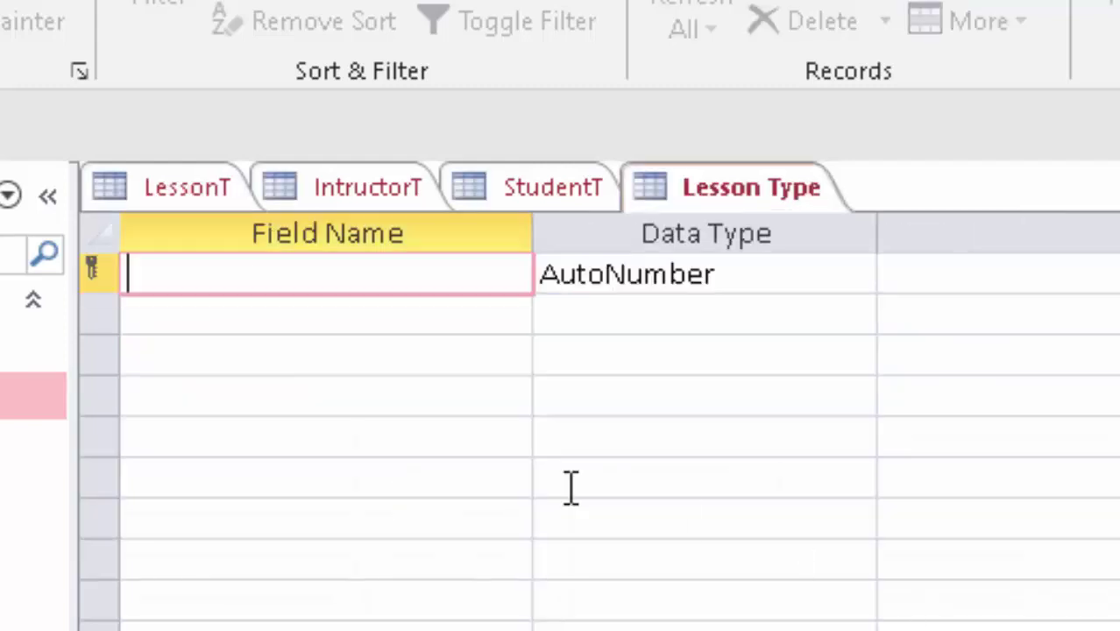
pyautogui.write('L')
pyautogui.write('esson ')
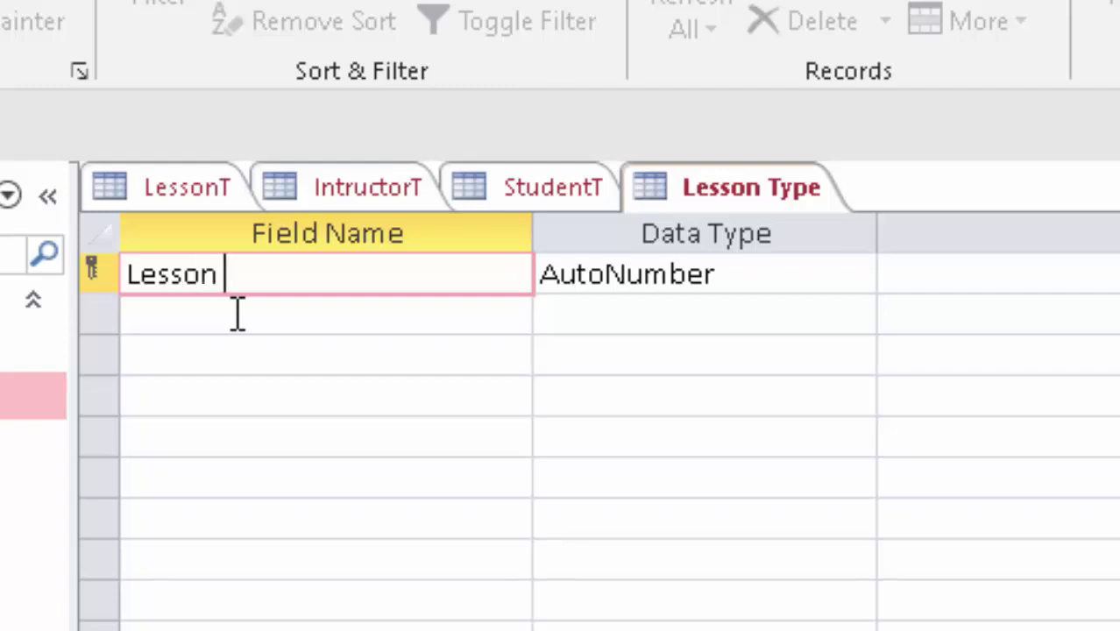
pyautogui.write('Numb')
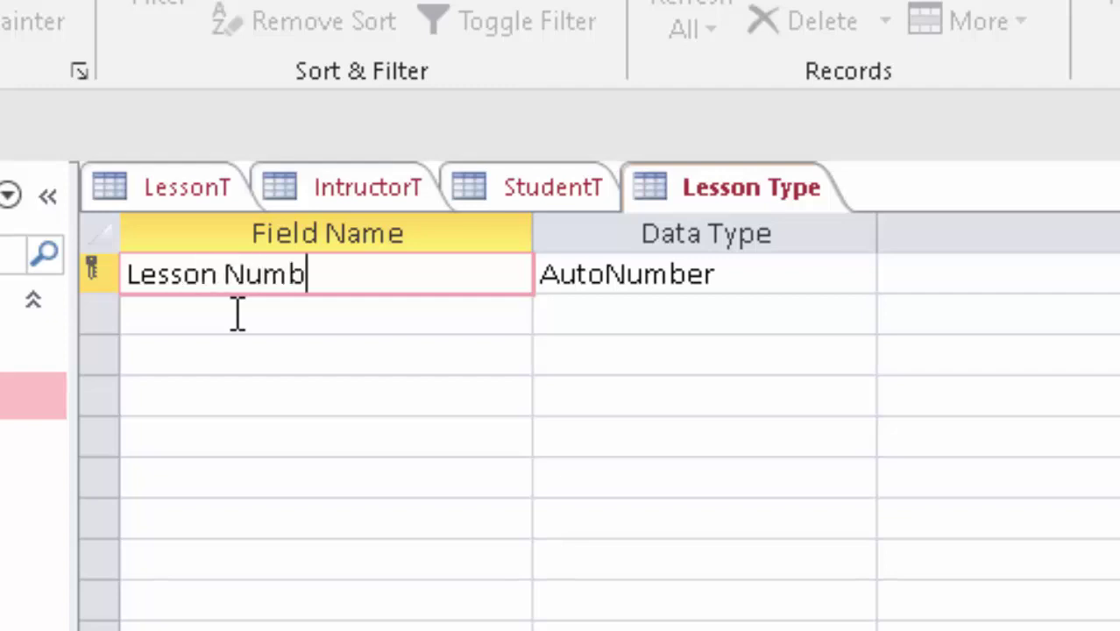
pyautogui.write('er')
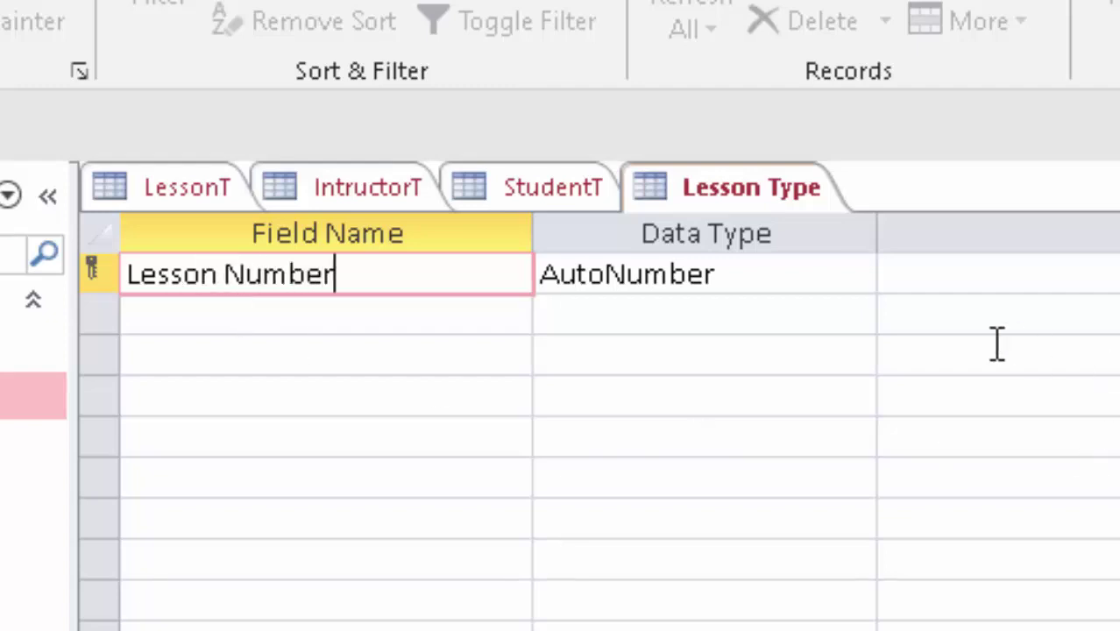
pyautogui.click(801, 279)
pyautogui.click(857, 274)
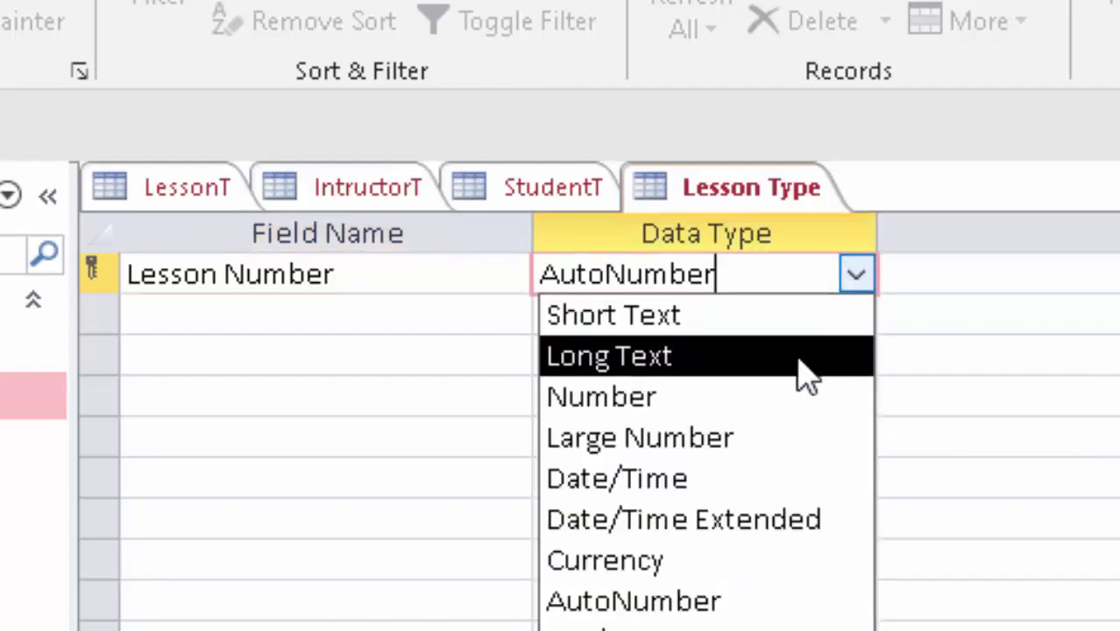
pyautogui.click(790, 395)
# - Add a Short Text field named Lesson Name
pyautogui.click(230, 316)
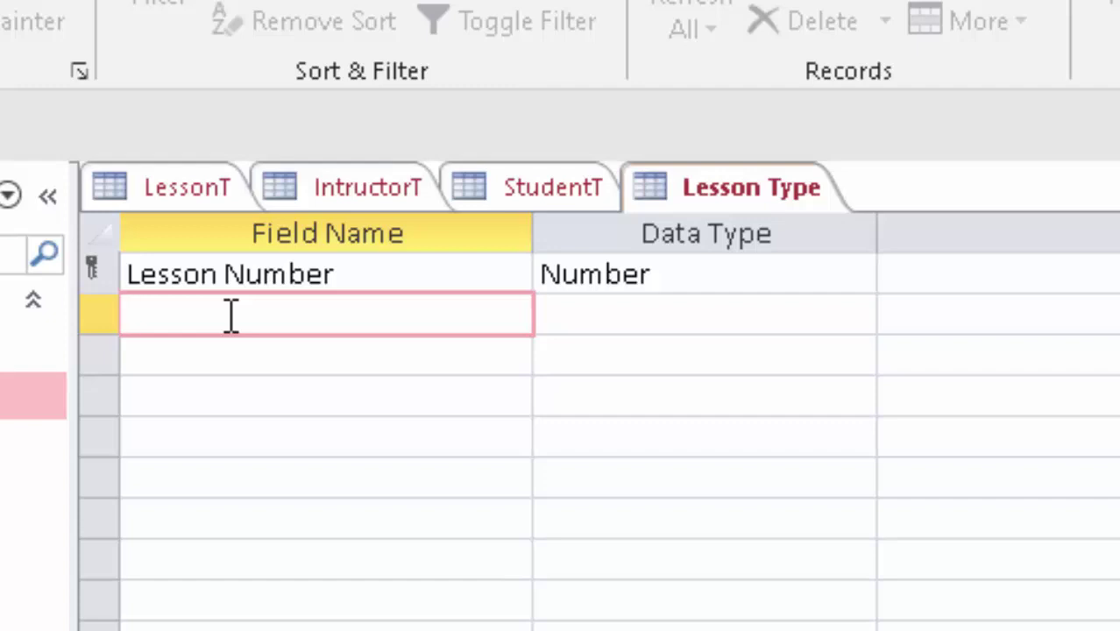
pyautogui.write('Les')
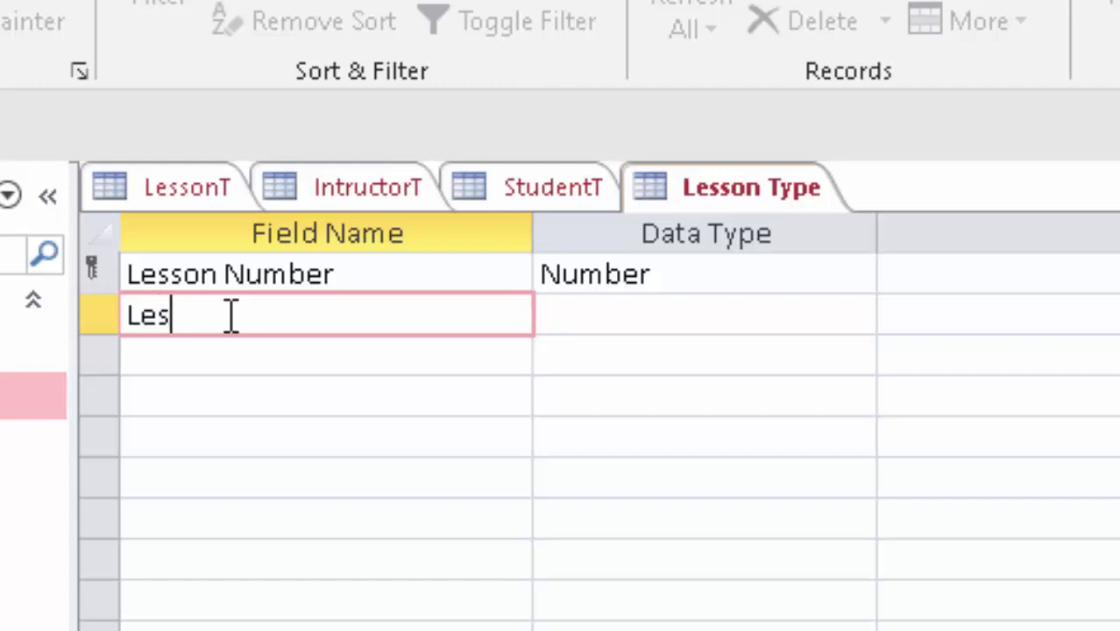
pyautogui.write('son N')
pyautogui.write('ame')
pyautogui.press('Tab')
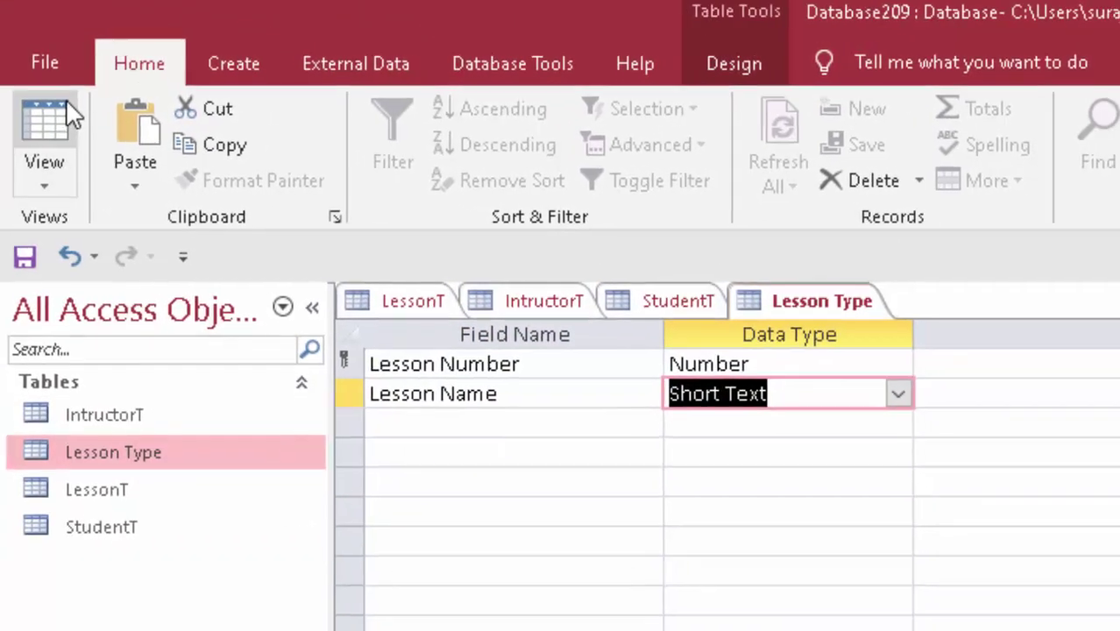
pyautogui.click(48, 127)
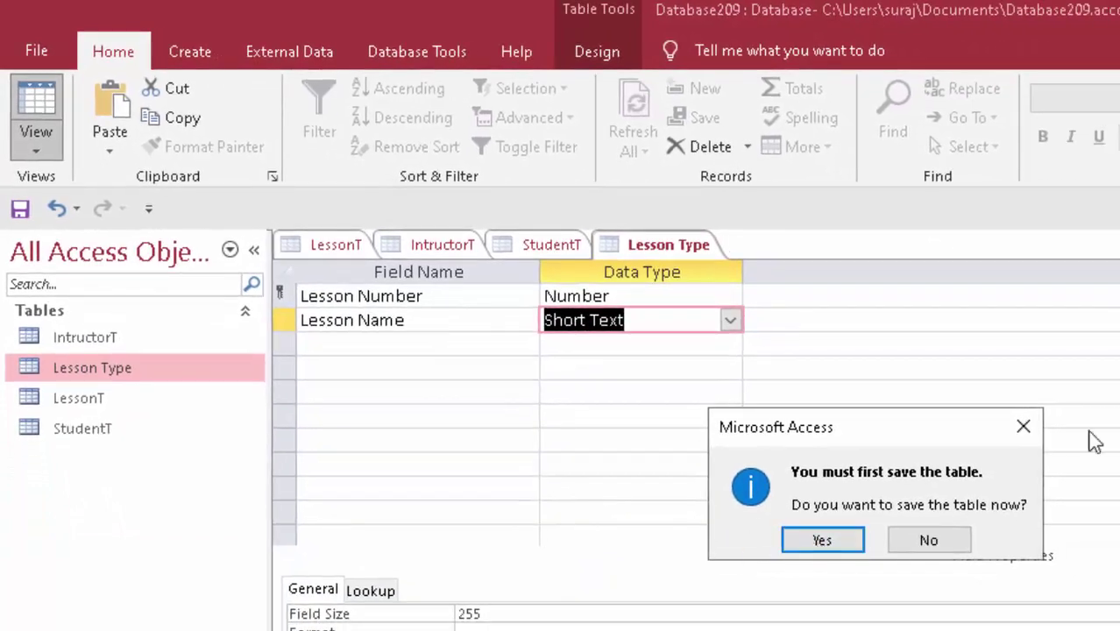
pyautogui.click(1023, 426)
# - Add an Ending Time field of type Date/Time, save the design and view the datasheet
pyautogui.click(316, 342)
pyautogui.write('Ending Ti')
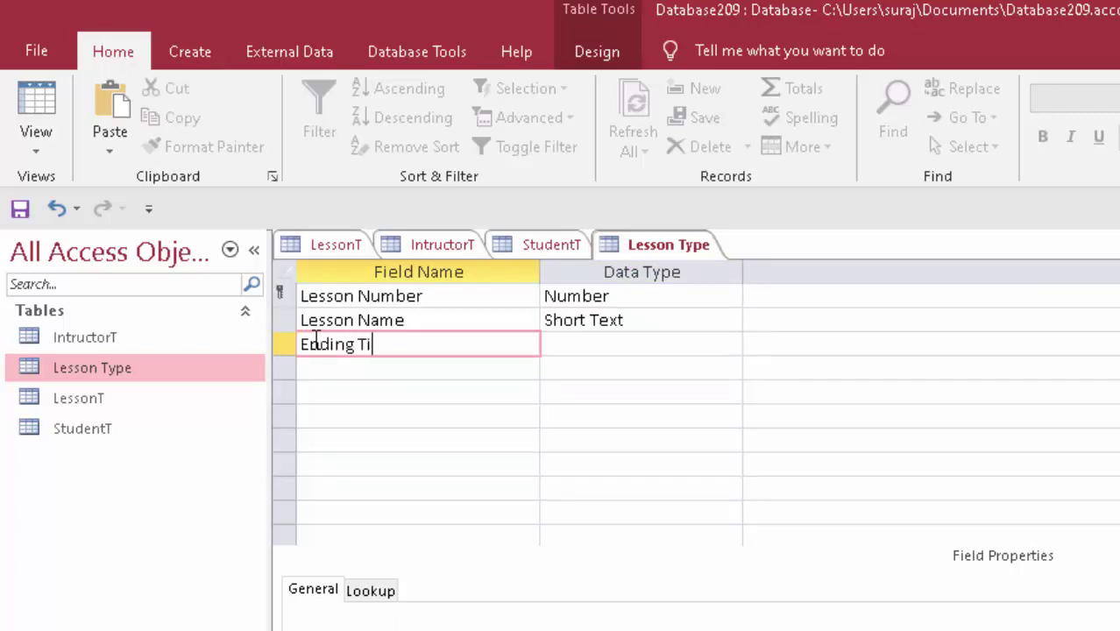
pyautogui.write('m')
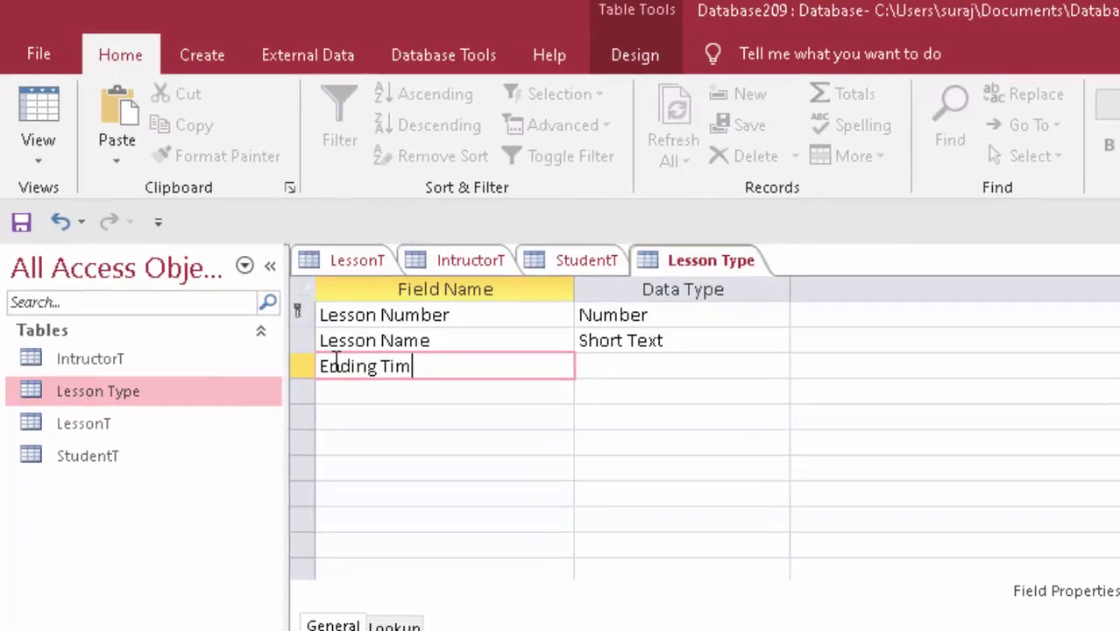
pyautogui.write('e')
pyautogui.press('Tab')
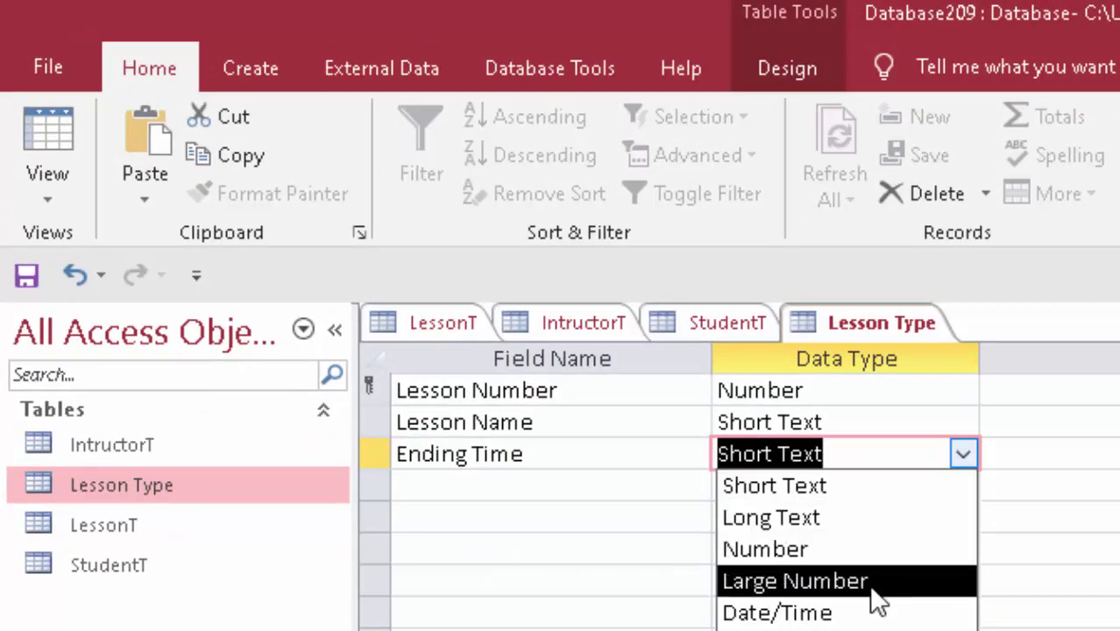
pyautogui.click(864, 612)
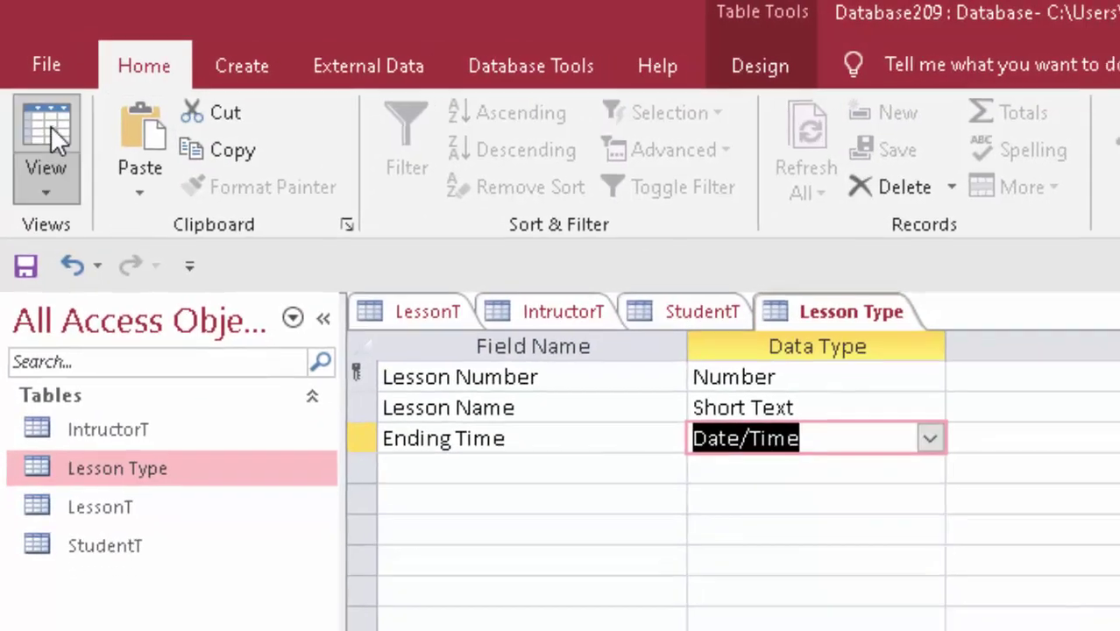
pyautogui.click(50, 125)
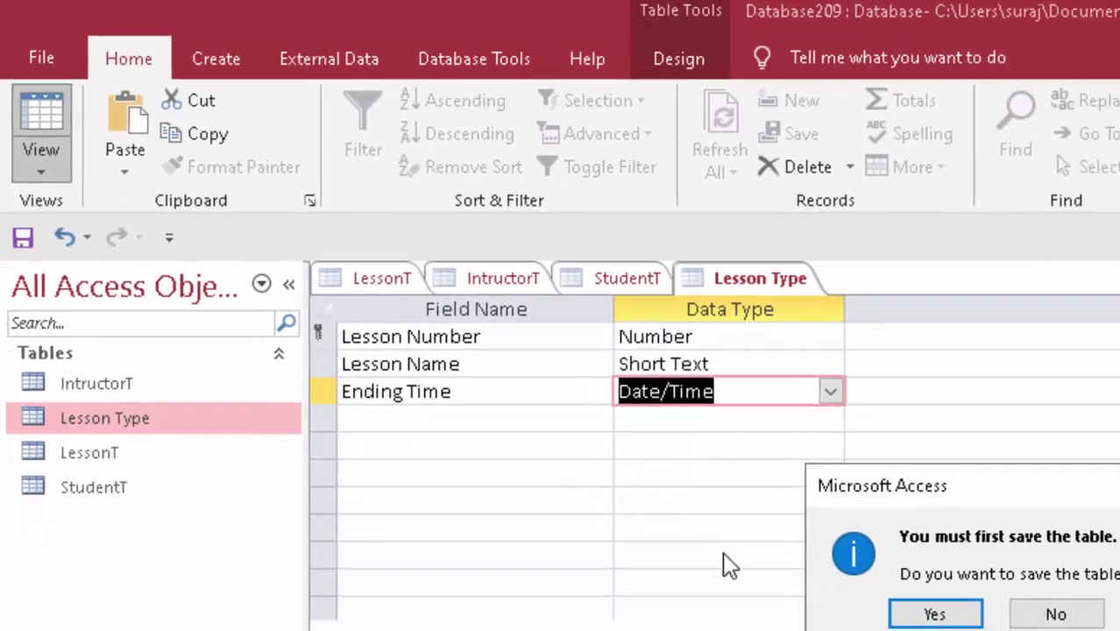
pyautogui.click(841, 565)
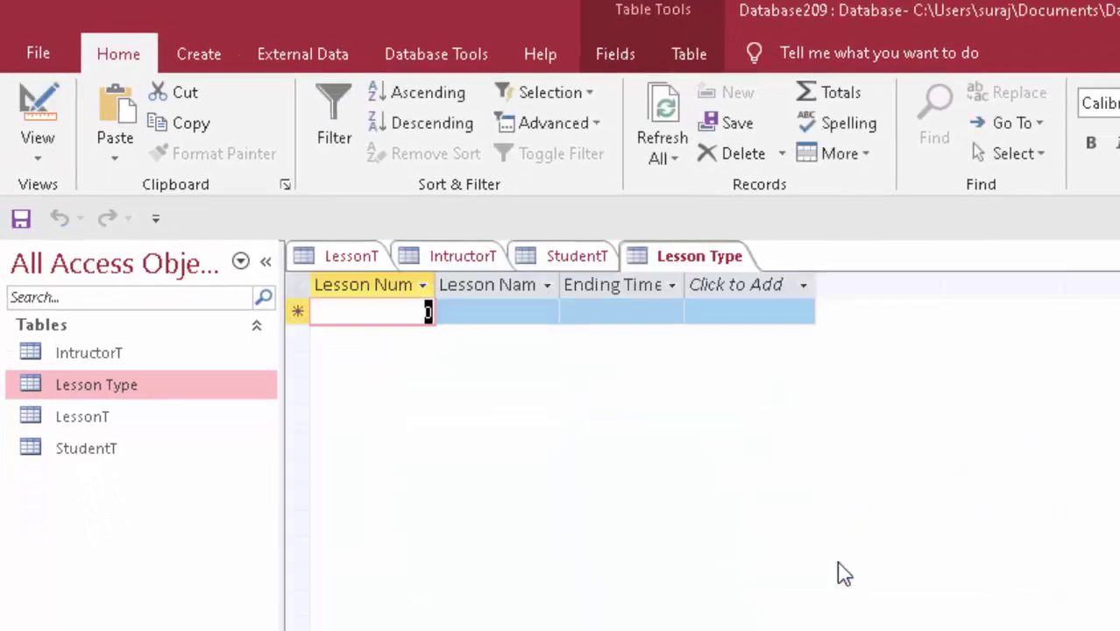
# - Enter record 1: lesson number 1, name DBMS, ending time 12:30
pyautogui.doubleClick(417, 311)
pyautogui.press('BackSpace')
pyautogui.write('1')
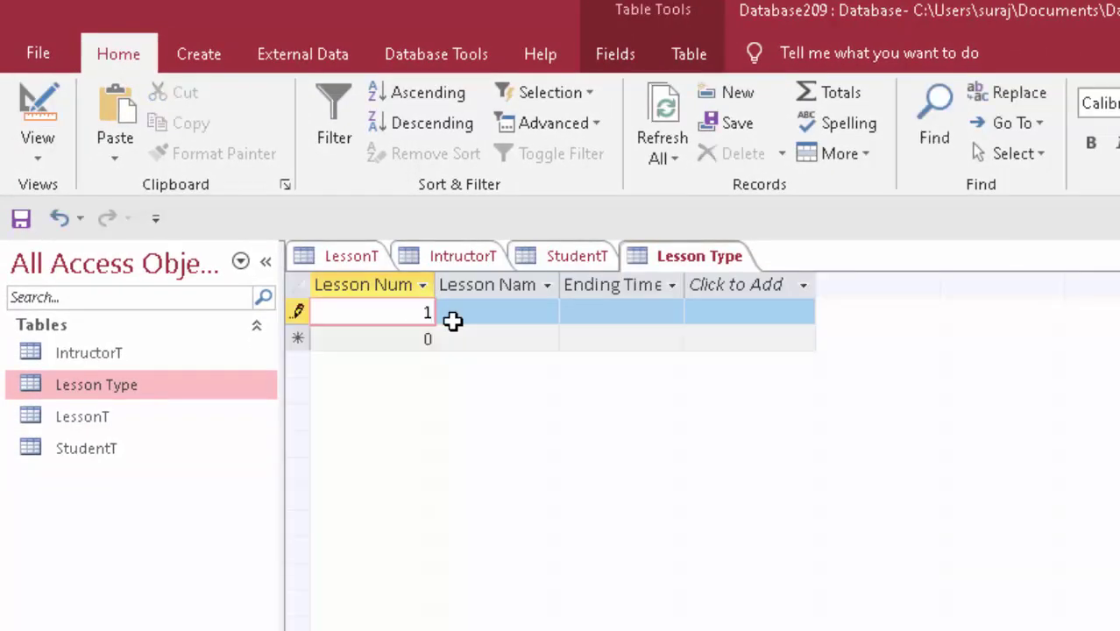
pyautogui.click(452, 320)
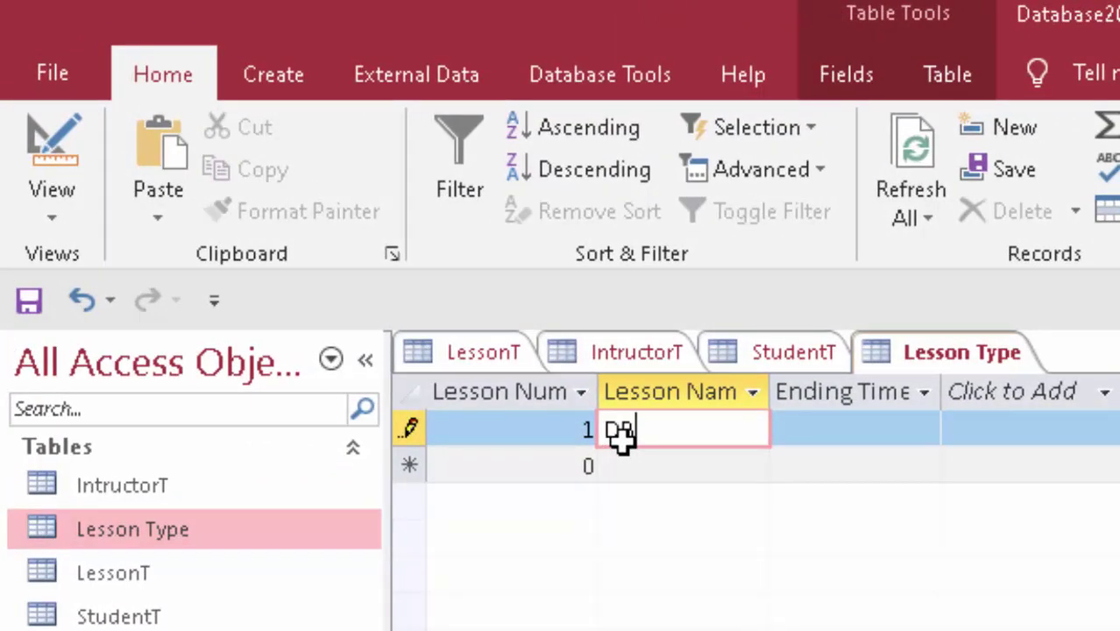
pyautogui.write('MS')
pyautogui.press('Tab')
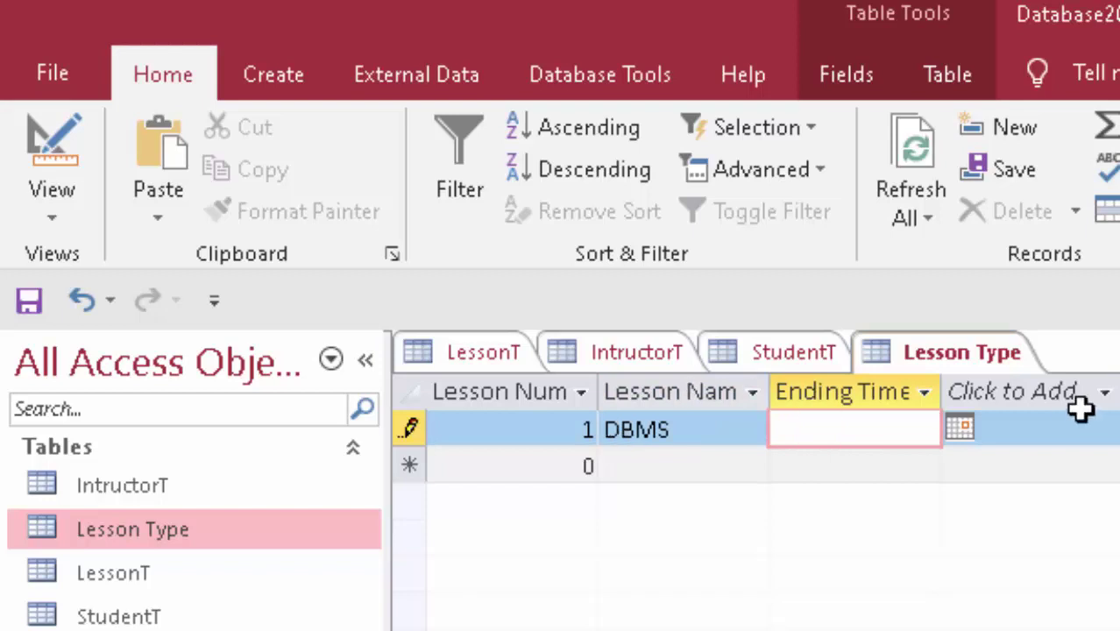
pyautogui.moveTo(954, 391); pyautogui.dragTo(970, 391)
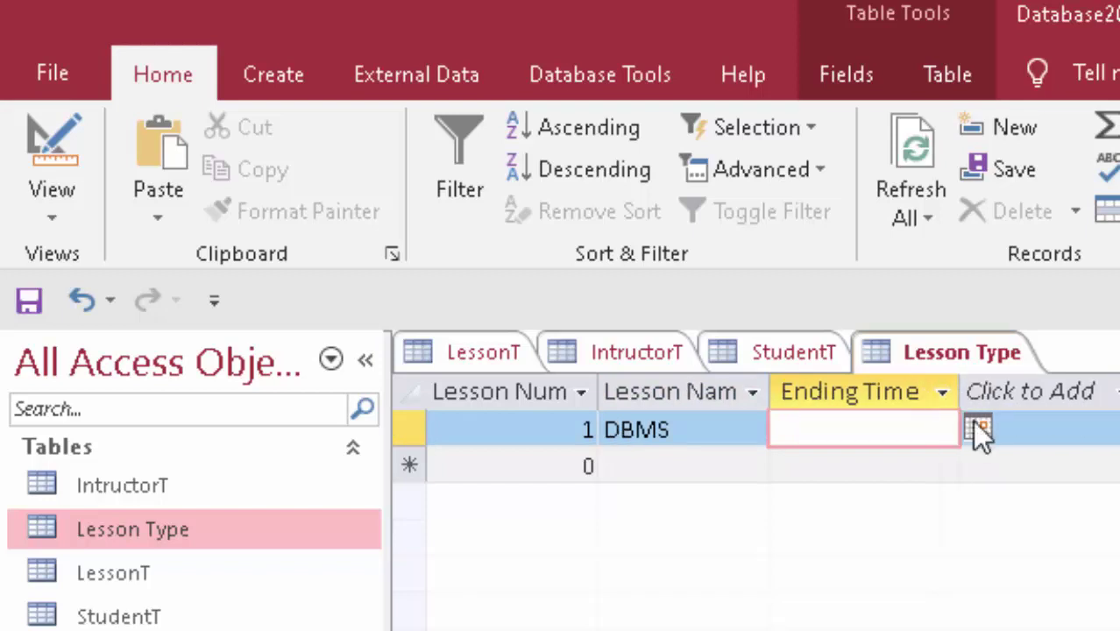
pyautogui.click(976, 426)
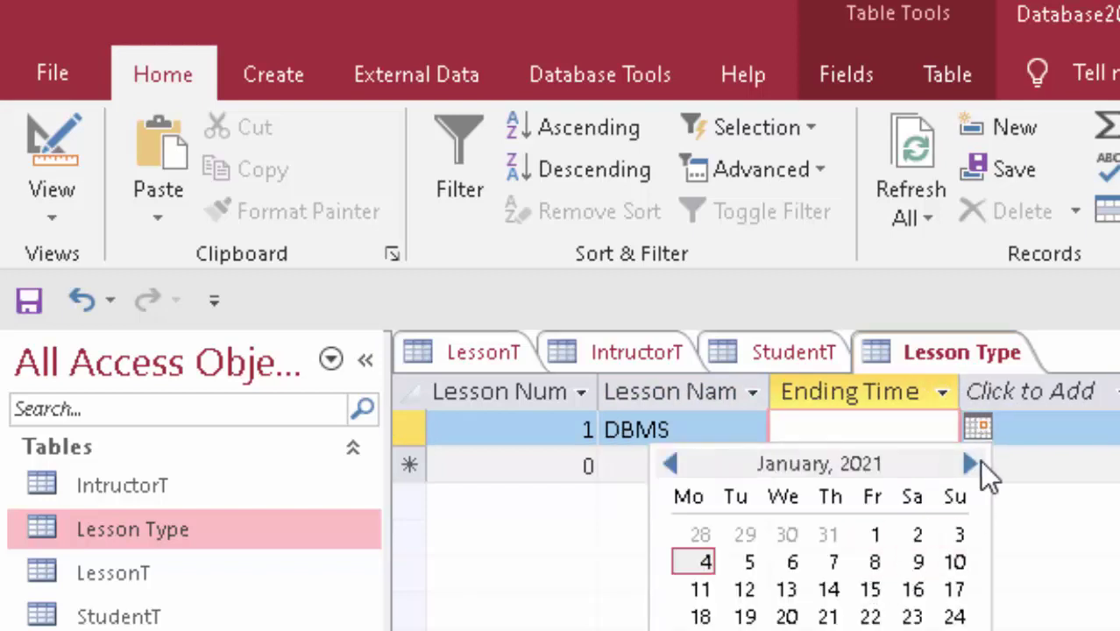
pyautogui.click(1009, 473)
pyautogui.write('12')
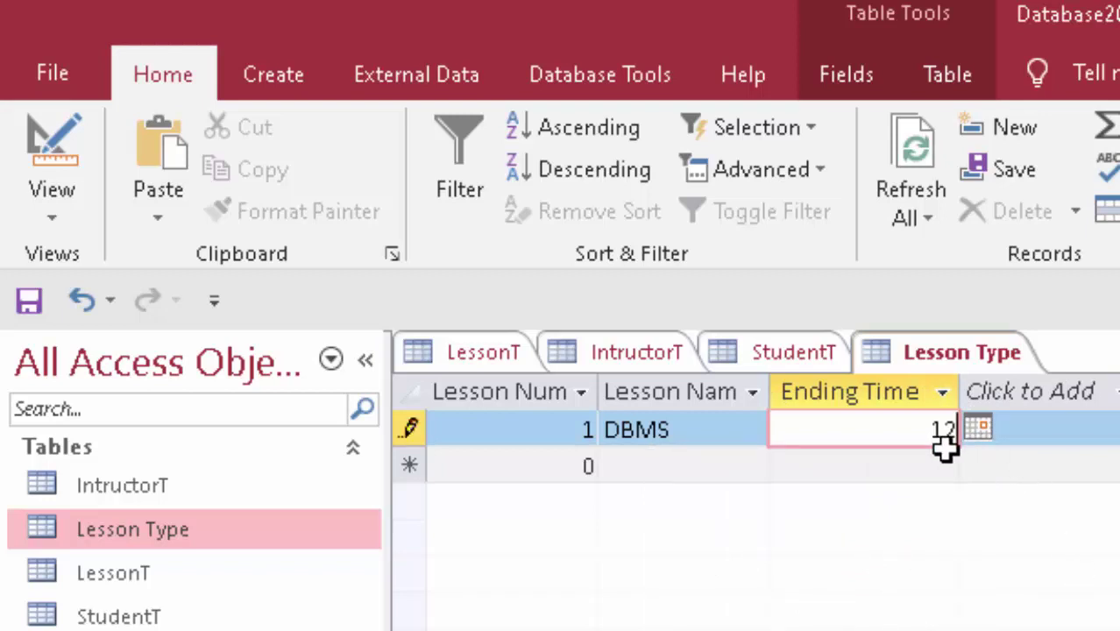
pyautogui.write(':30')
pyautogui.press('Tab')
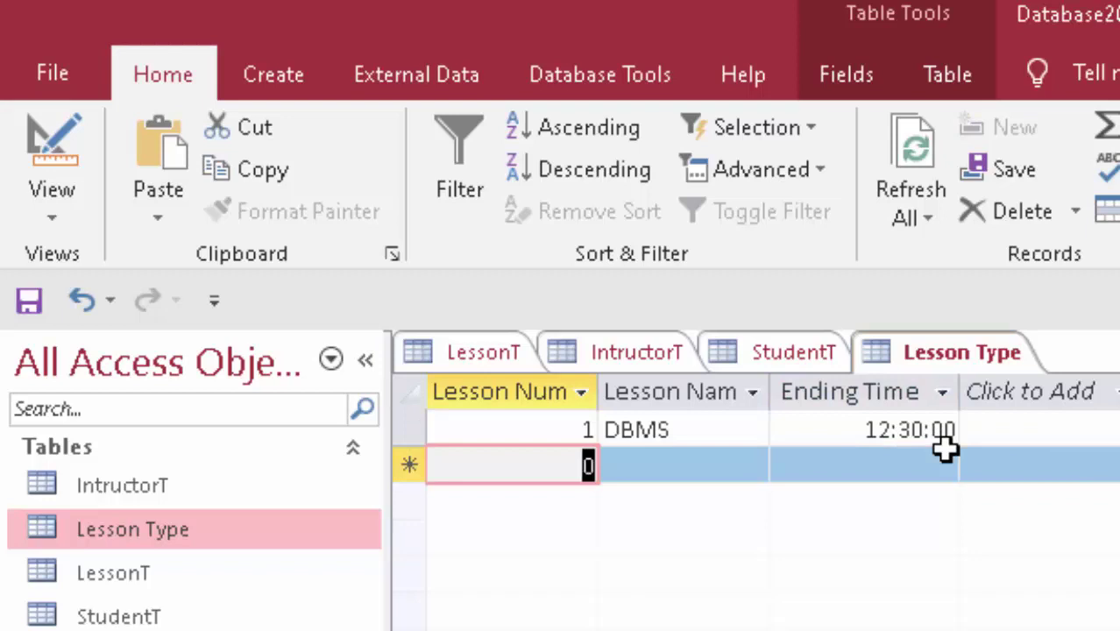
# - Enter record 2: lesson number 2, name DBMS, ending time 12:30:00
pyautogui.write('2')
pyautogui.press('Tab')
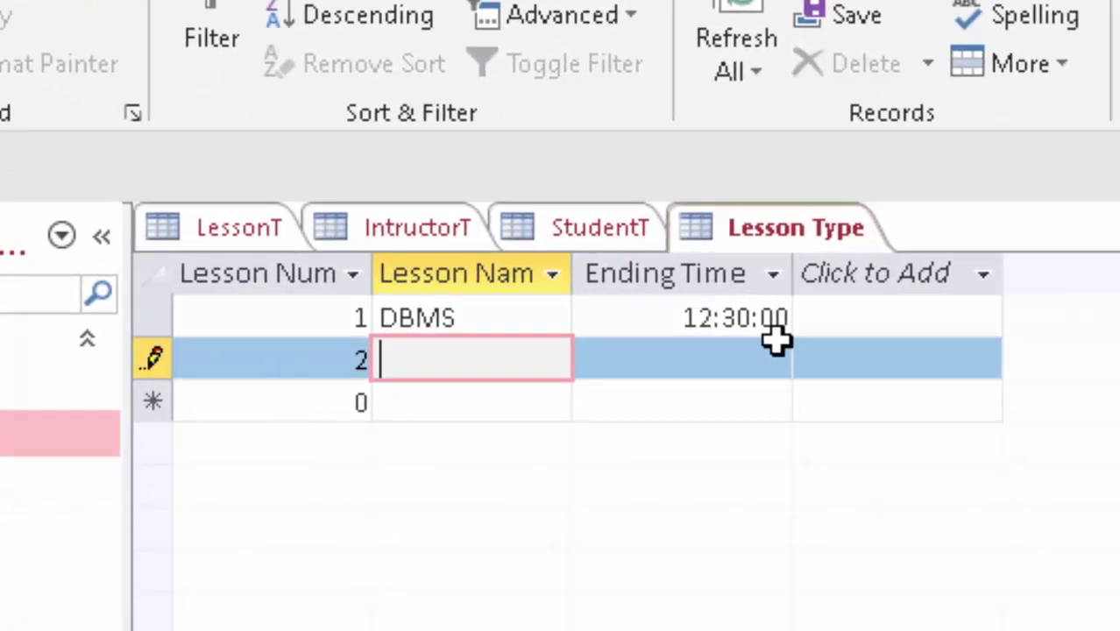
pyautogui.write('DB')
pyautogui.write('MS')
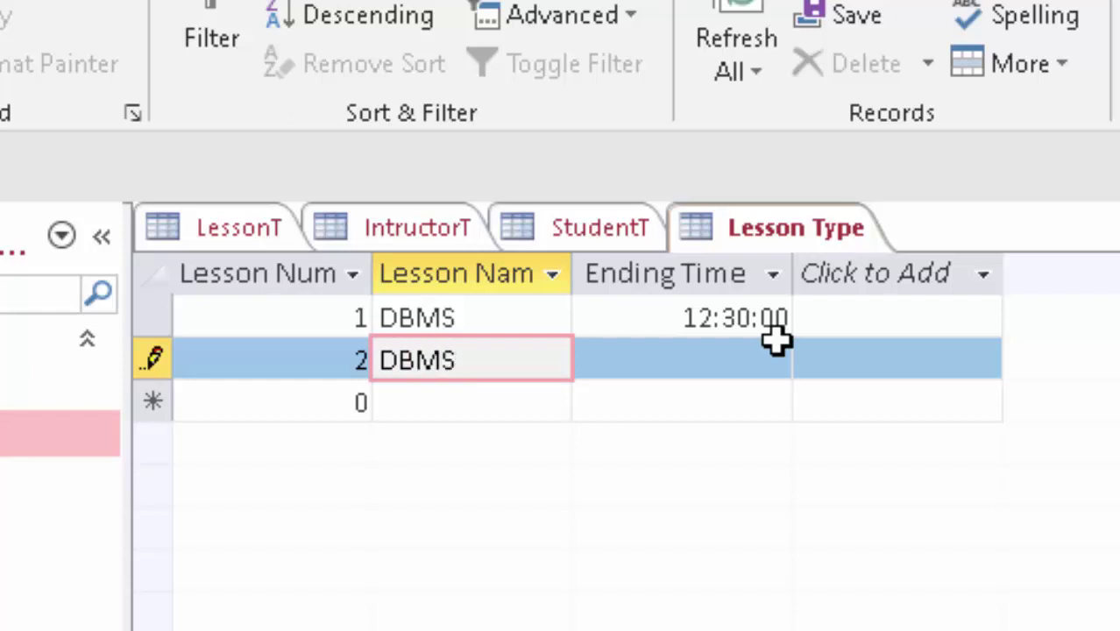
pyautogui.hotkey('shift', 'Tab')
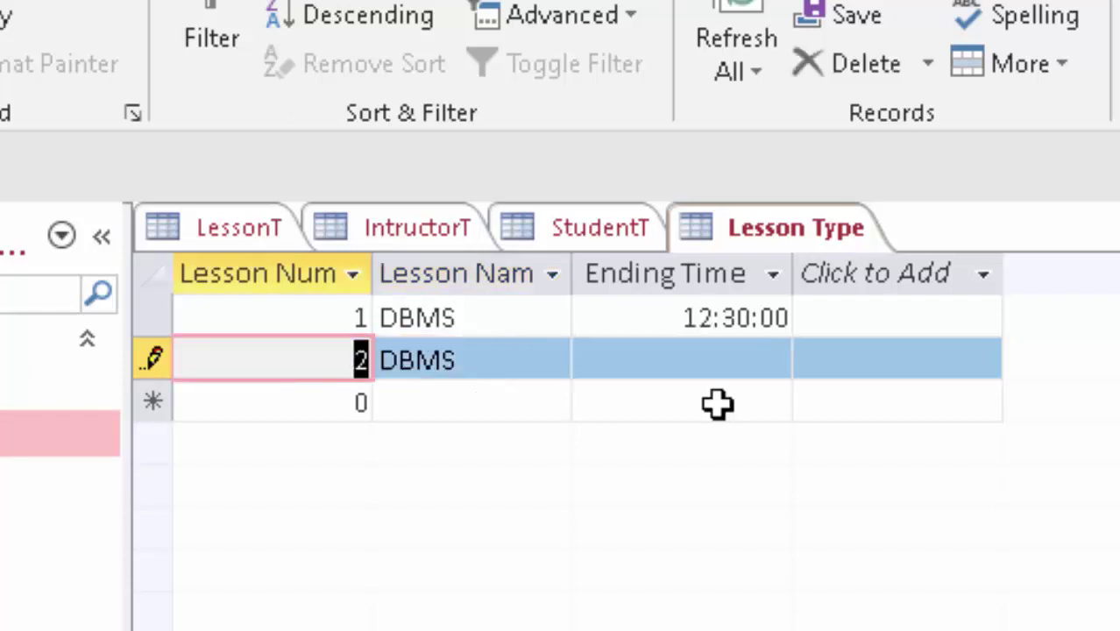
pyautogui.click(706, 373)
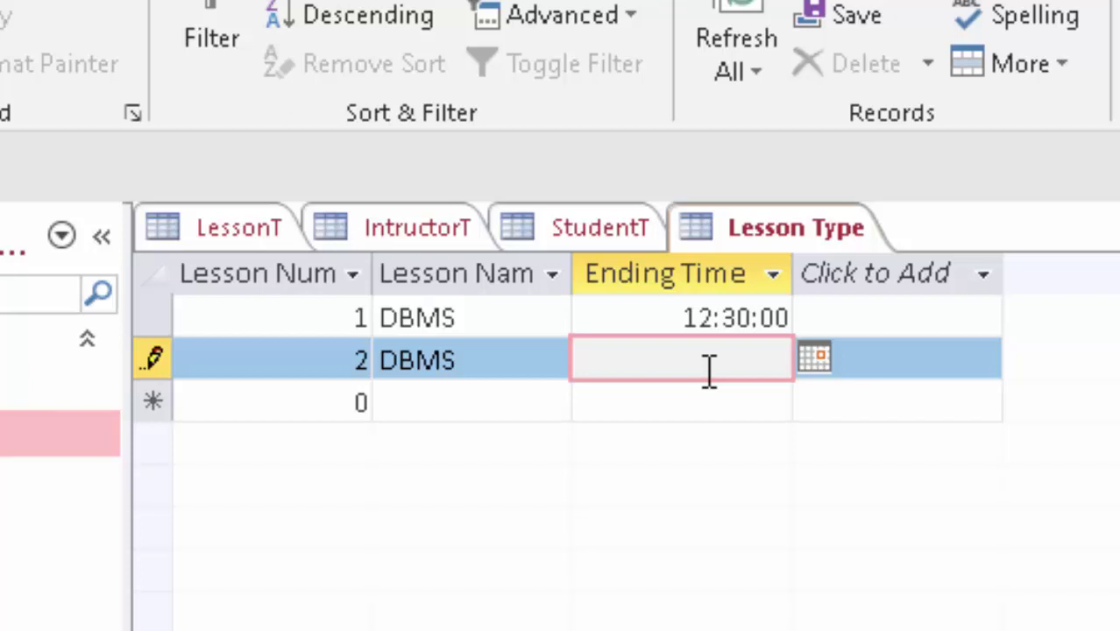
pyautogui.write('12:')
pyautogui.write('30:00')
pyautogui.press('Tab')
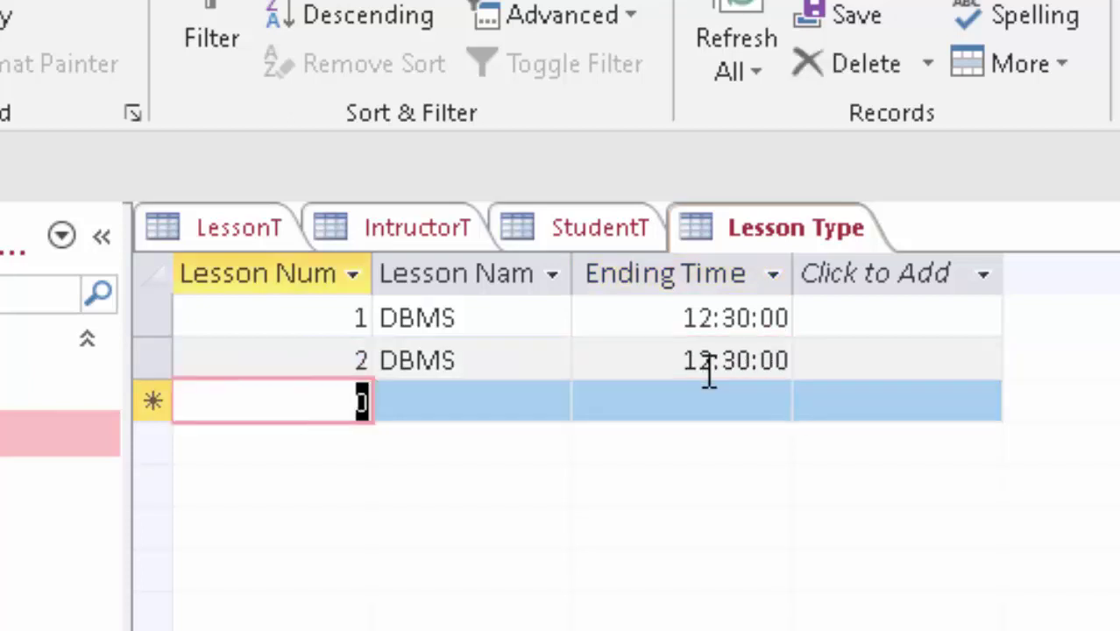
# - Enter record 3: lesson number 3, name DBMS, ending time 12:30, and save the table
pyautogui.write('3')
pyautogui.press('Tab')
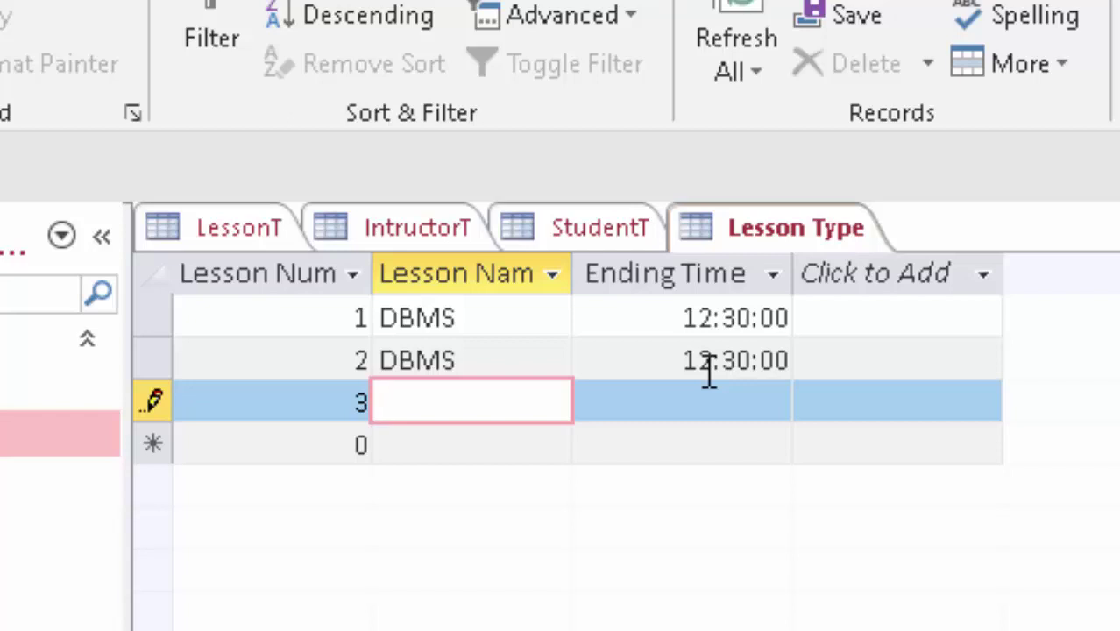
pyautogui.write('DB')
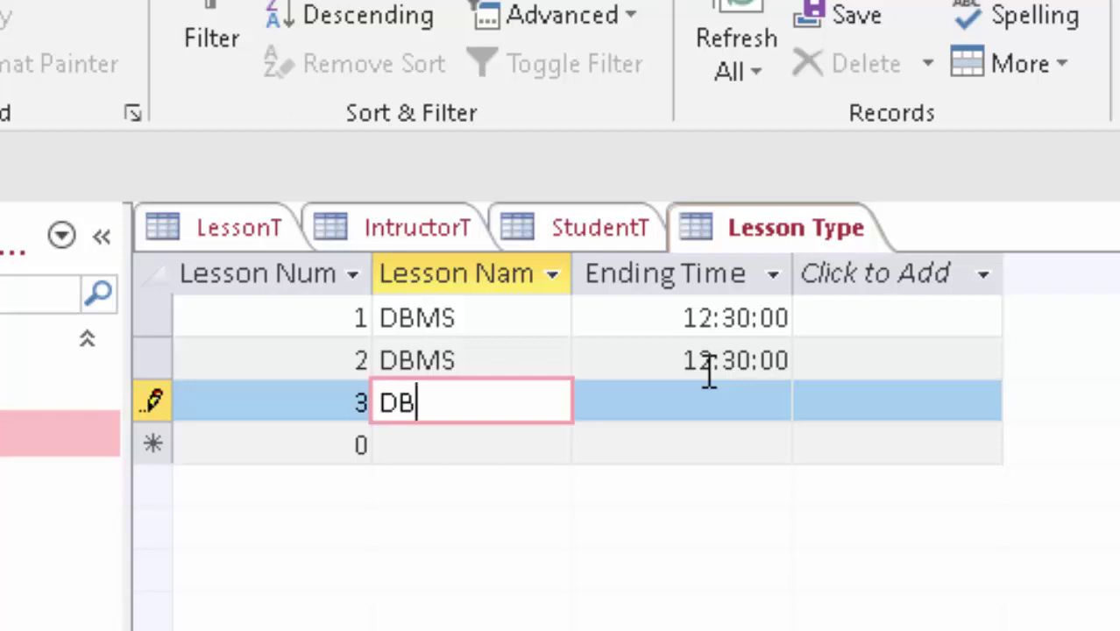
pyautogui.write('MS')
pyautogui.press('Tab')
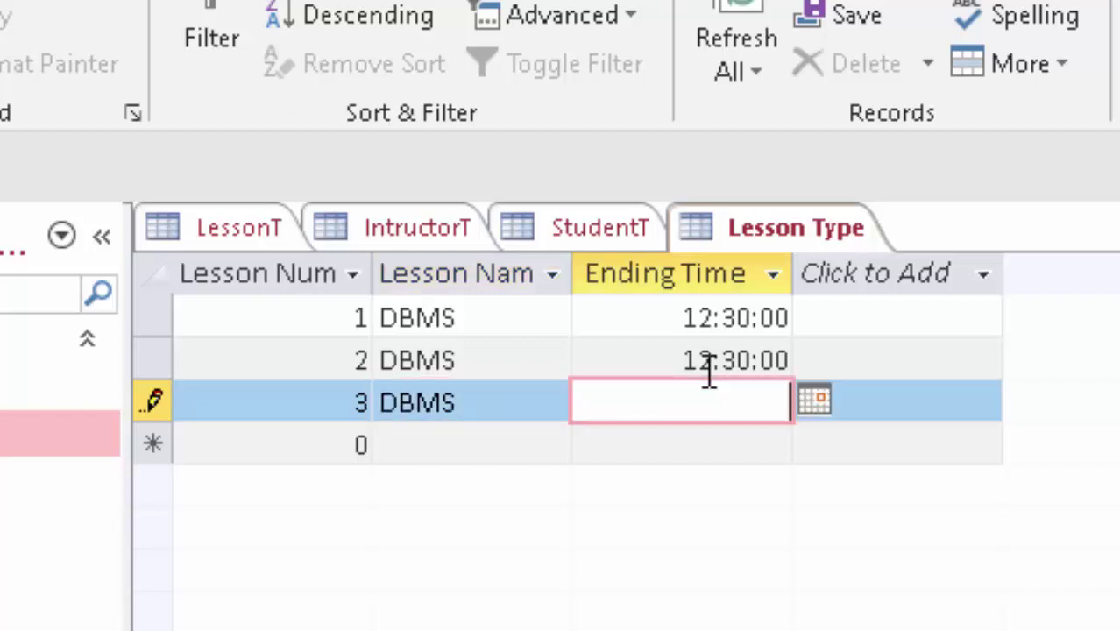
pyautogui.write('12:')
pyautogui.write('30')
pyautogui.click(26, 272)
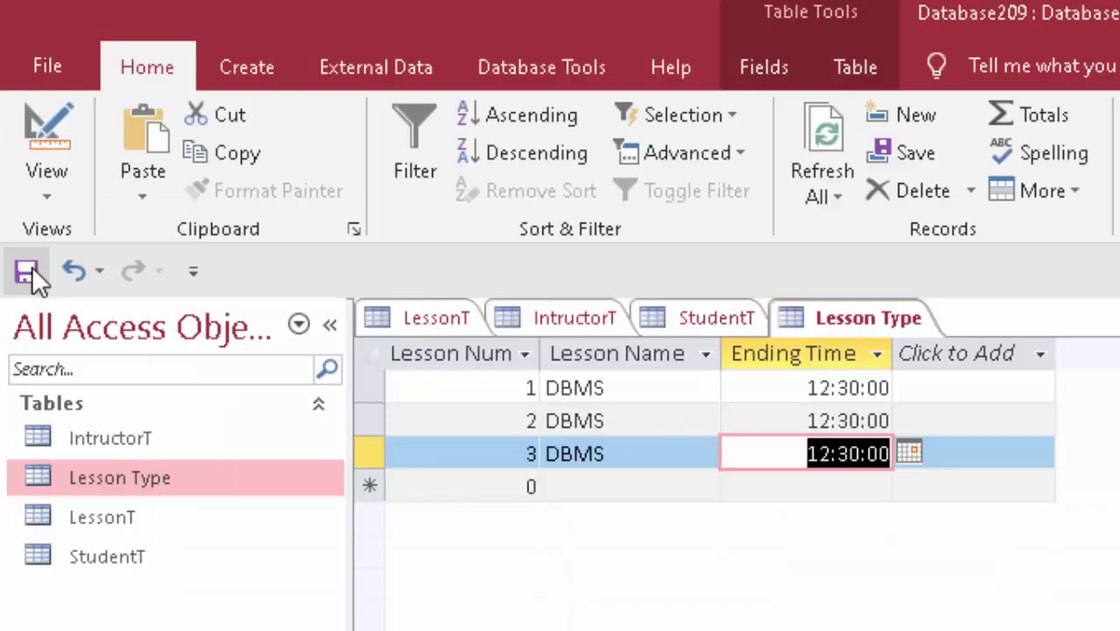
# - Save and close the Lesson Type datasheet, then close StudentT
pyautogui.rightClick(840, 319)
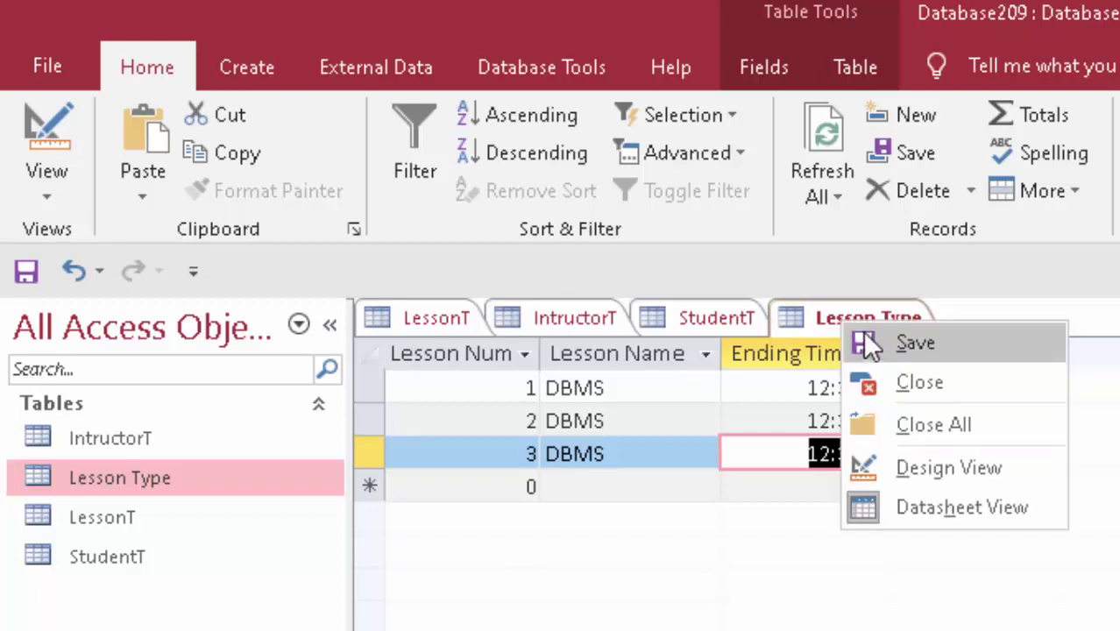
pyautogui.click(863, 331)
pyautogui.rightClick(865, 332)
pyautogui.click(912, 380)
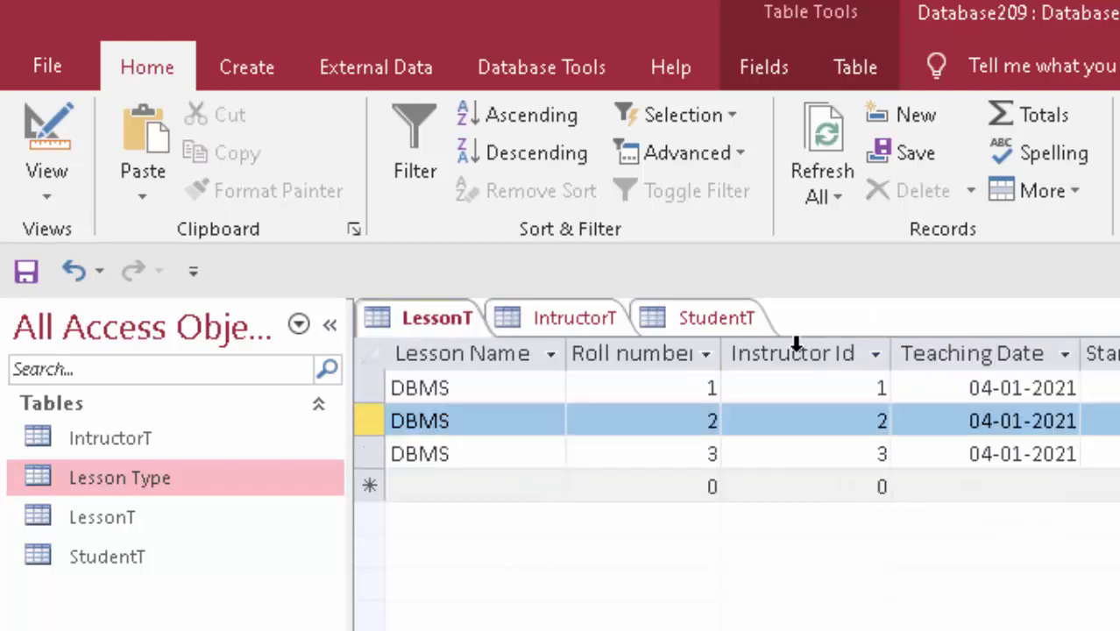
pyautogui.rightClick(717, 320)
pyautogui.click(684, 326)
pyautogui.rightClick(713, 315)
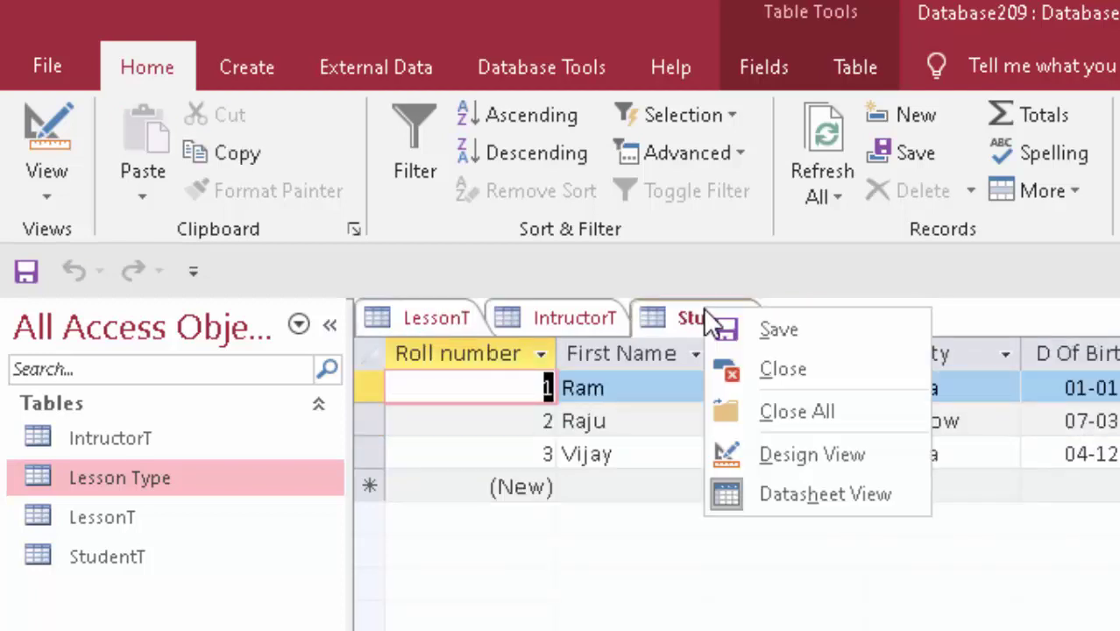
pyautogui.click(703, 309)
# - Close the IntructorT and LessonT datasheets
pyautogui.rightClick(556, 308)
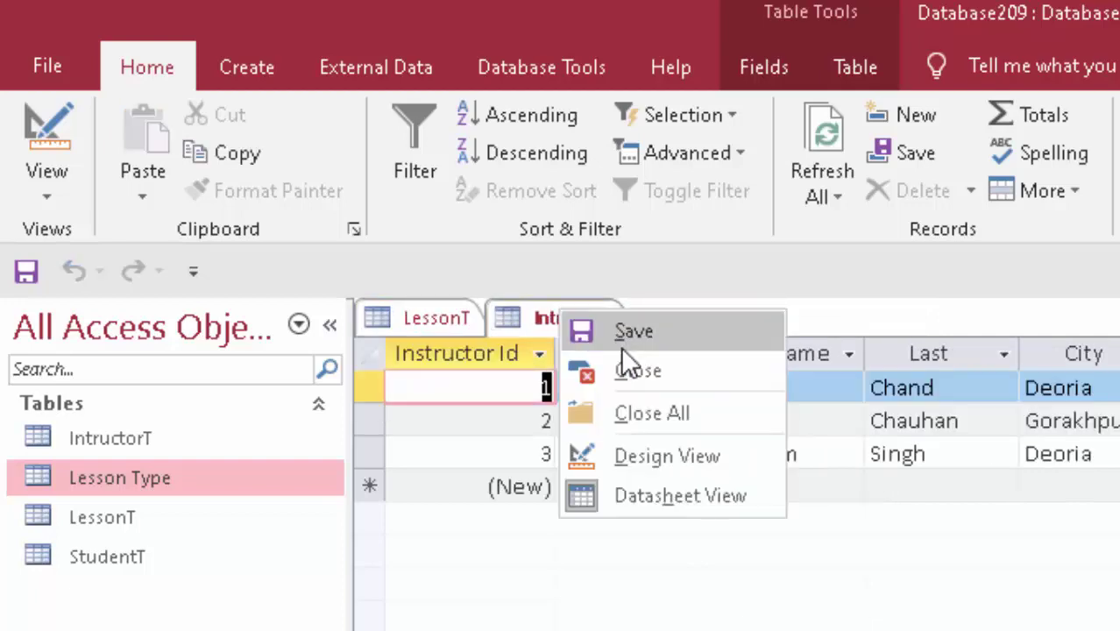
pyautogui.click(553, 321)
pyautogui.rightClick(548, 312)
pyautogui.click(605, 374)
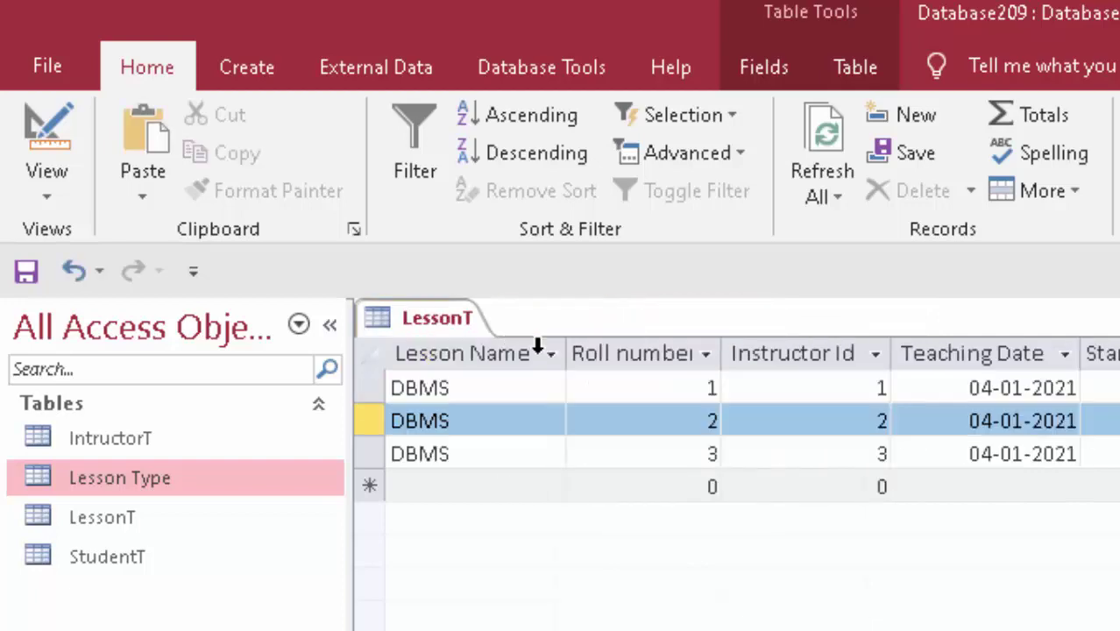
pyautogui.rightClick(436, 311)
pyautogui.click(490, 373)
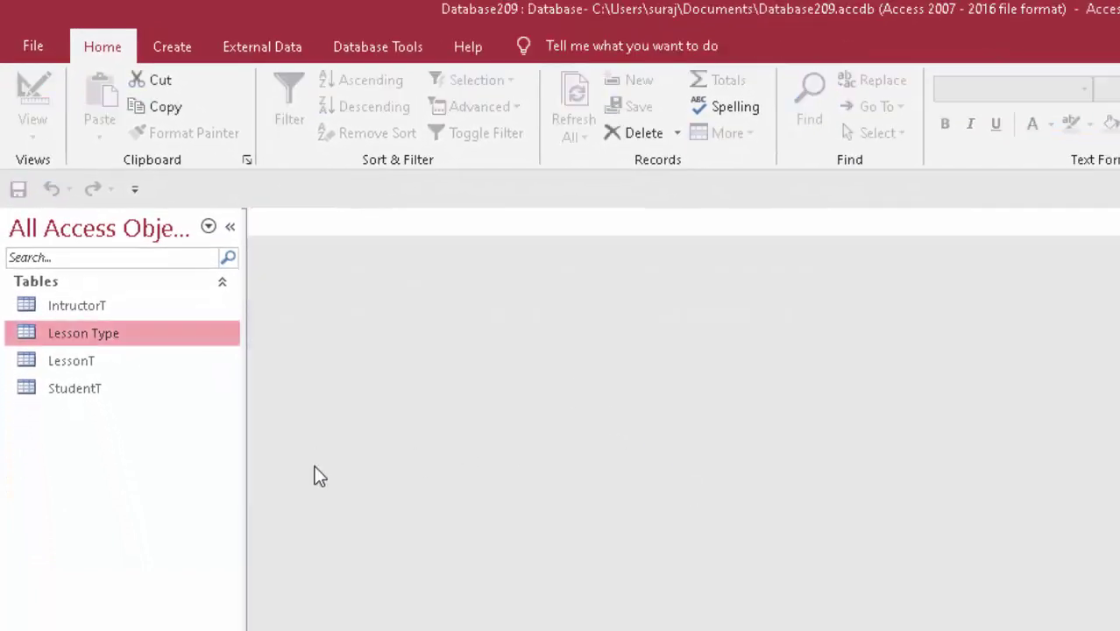
# - Open Database Tools > Relationships, add IntructorT, Lesson Type, LessonT and StudentT, then close Show Table
pyautogui.click(368, 48)
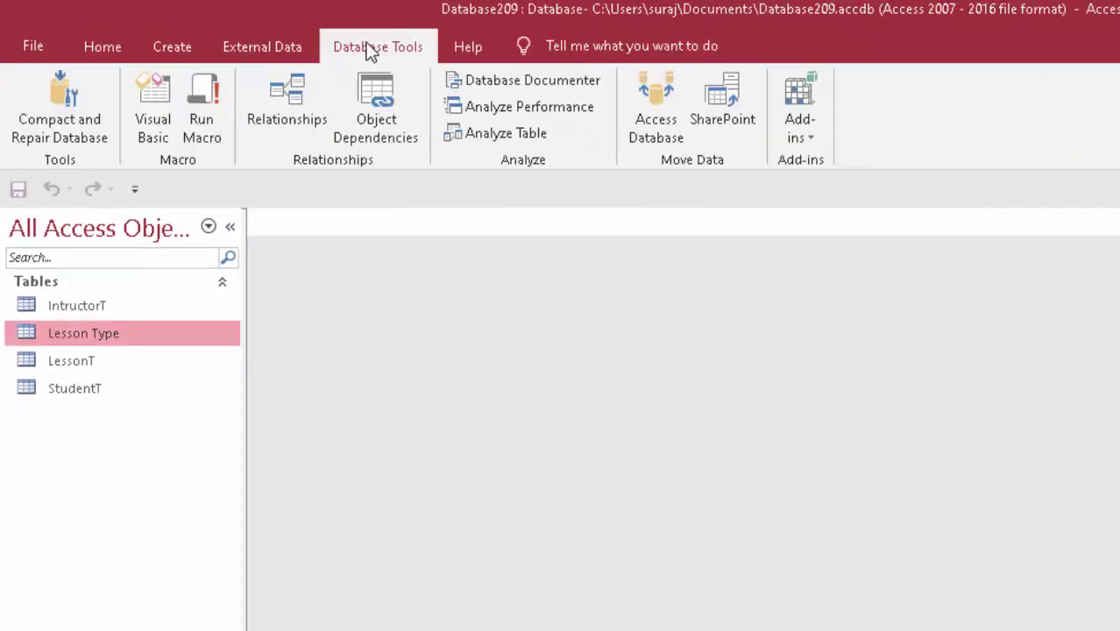
pyautogui.click(317, 83)
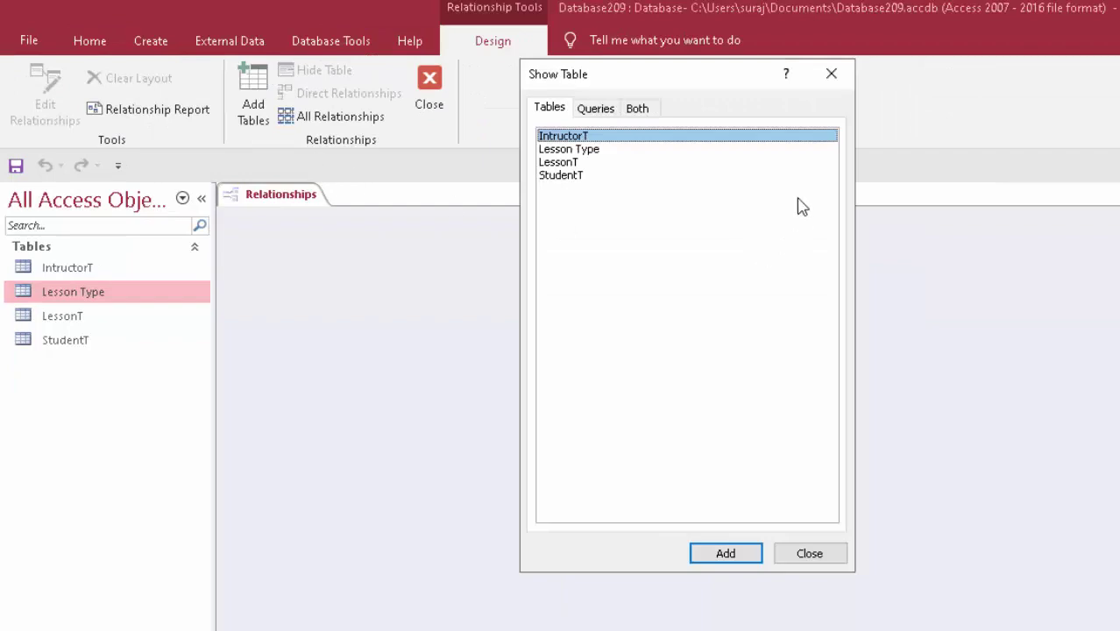
pyautogui.click(726, 551)
pyautogui.click(569, 149)
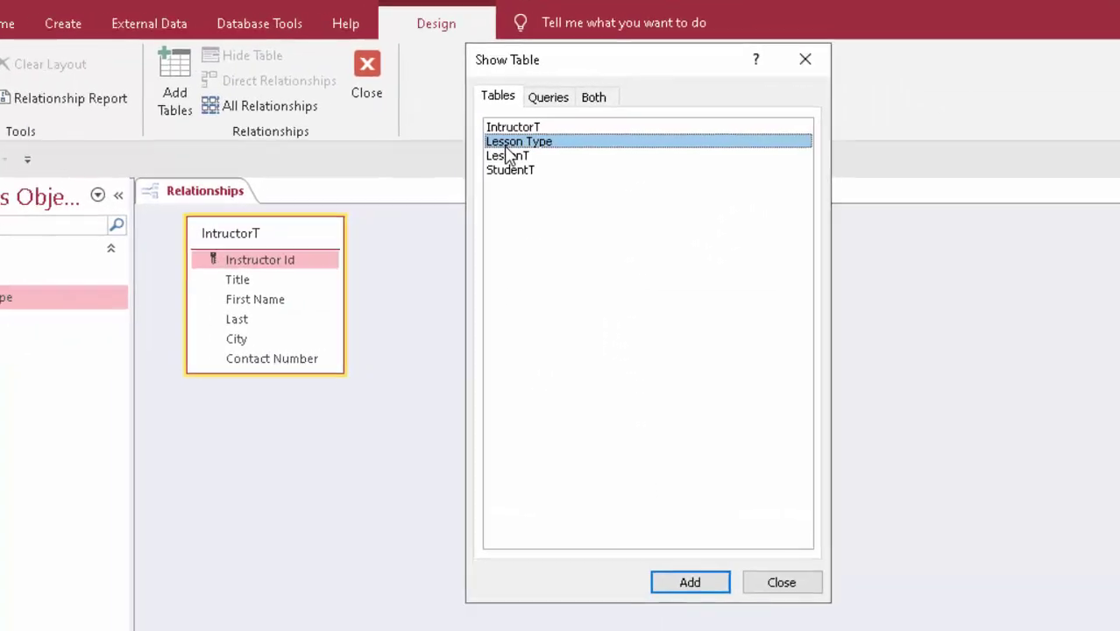
pyautogui.press('Return')
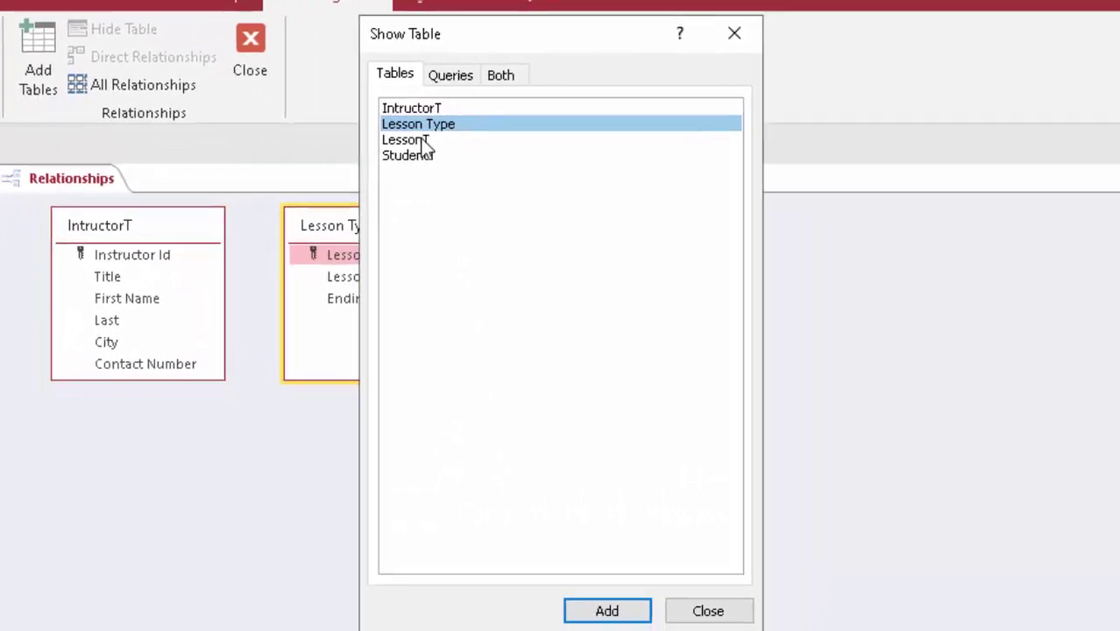
pyautogui.click(438, 145)
pyautogui.click(565, 570)
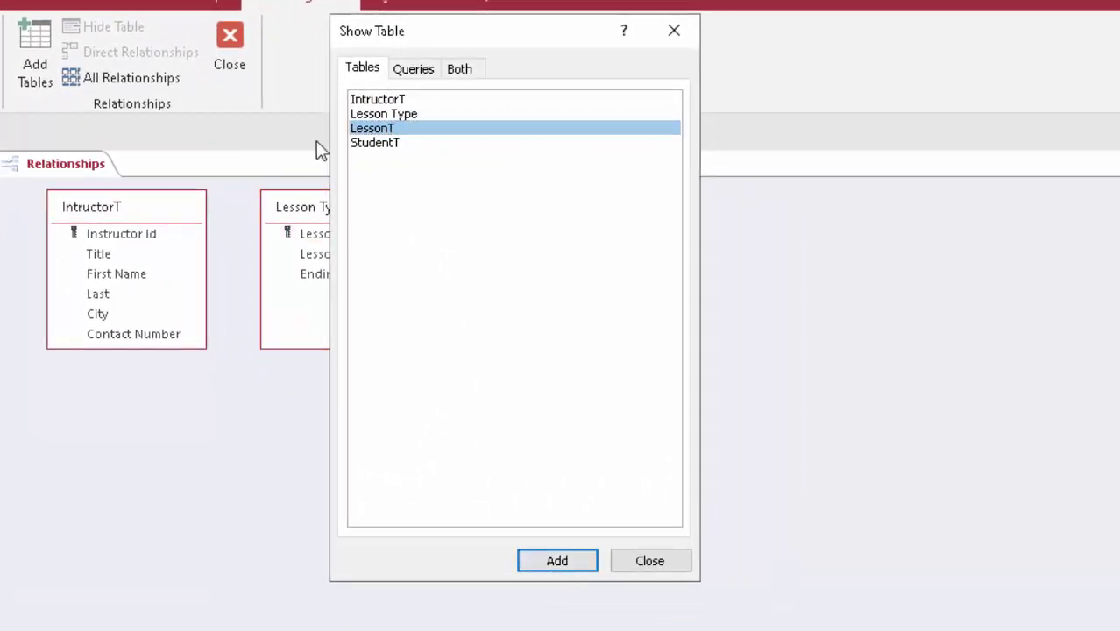
pyautogui.click(377, 145)
pyautogui.click(563, 561)
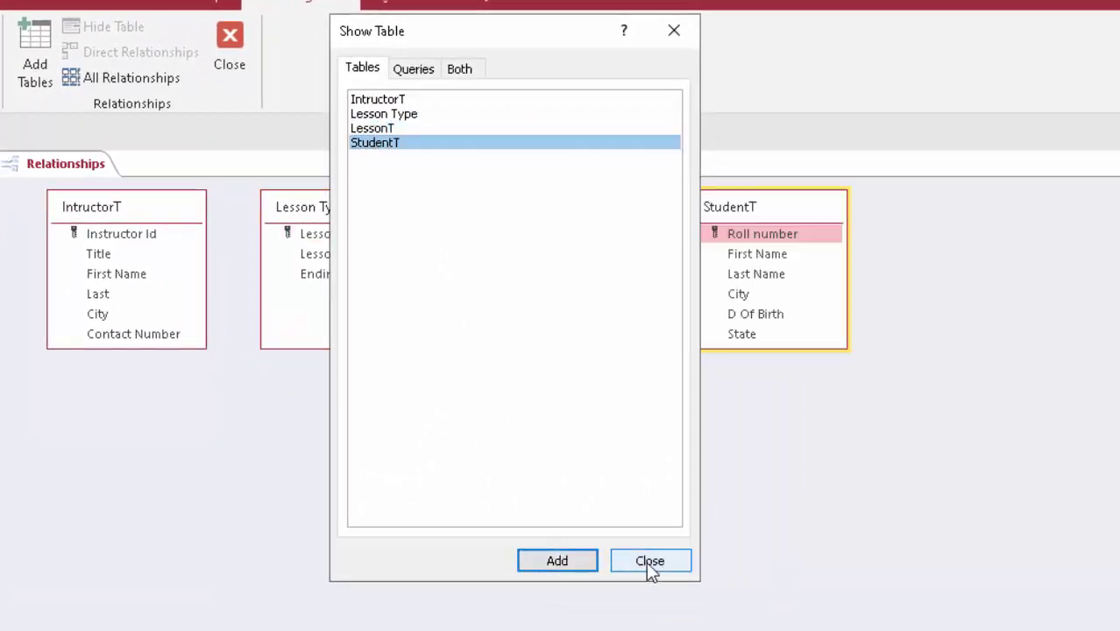
pyautogui.click(651, 566)
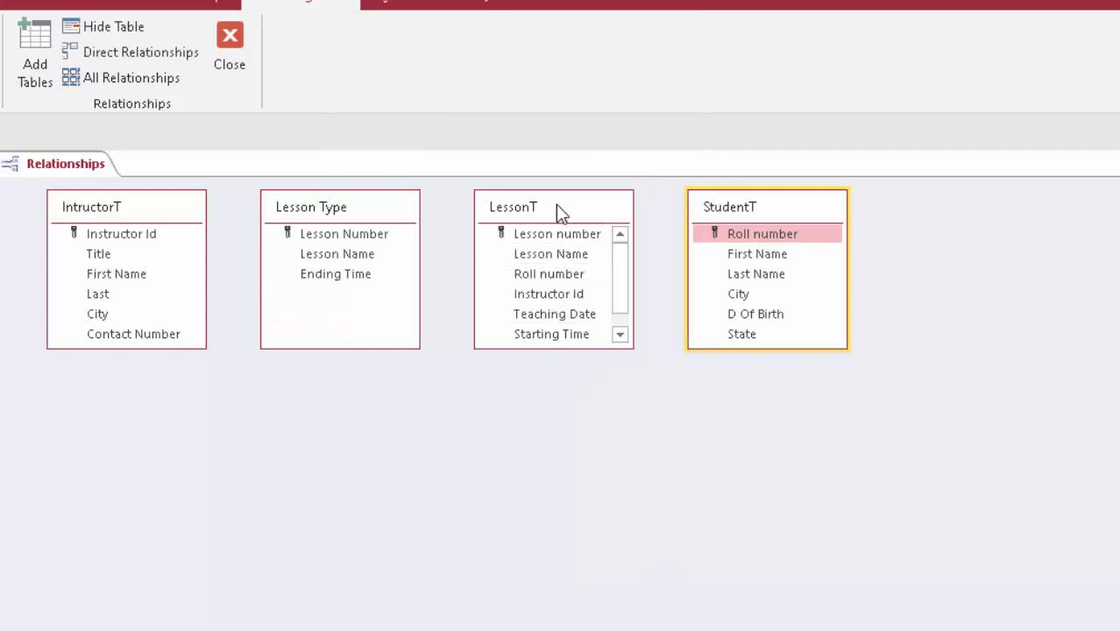
# - Move LessonT lower, then join its Roll number to StudentT's Roll number with referential integrity and cascades
pyautogui.moveTo(553, 209)
pyautogui.mouseDown()
pyautogui.moveTo(493, 358)
pyautogui.moveTo(483, 458)
pyautogui.moveTo(464, 453)
pyautogui.mouseUp()
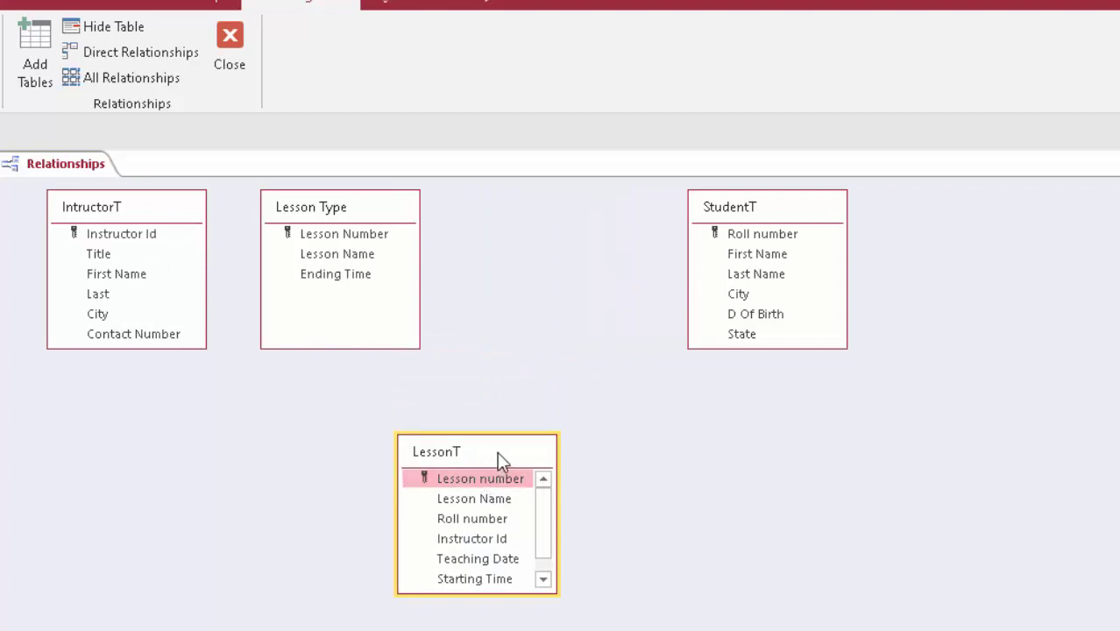
pyautogui.moveTo(513, 529); pyautogui.dragTo(672, 322)
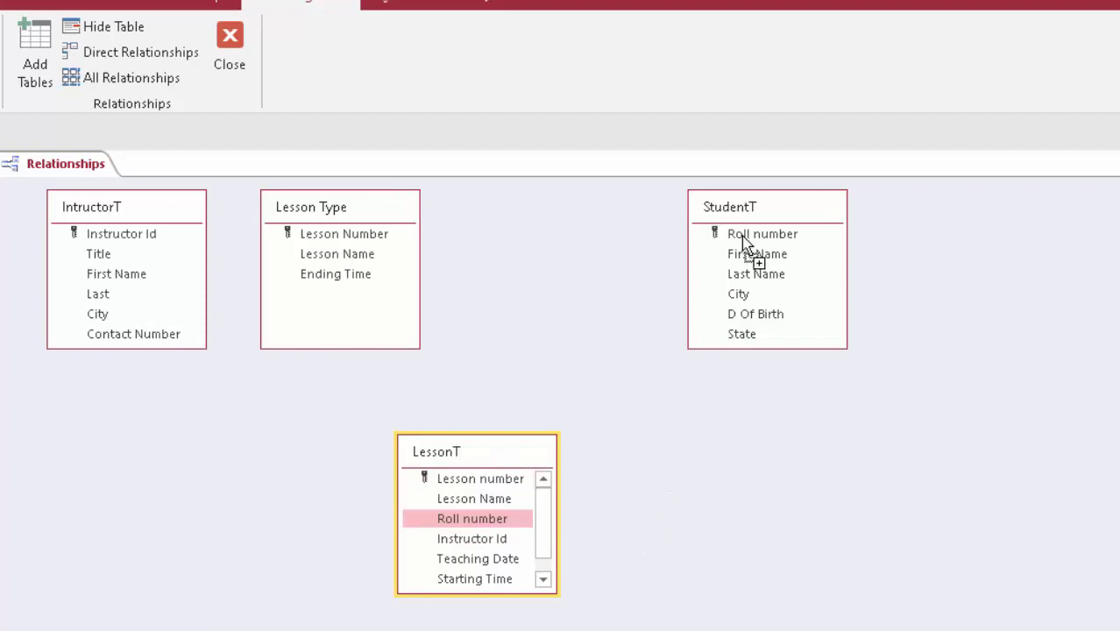
pyautogui.moveTo(672, 321); pyautogui.dragTo(743, 234)
pyautogui.click(426, 284)
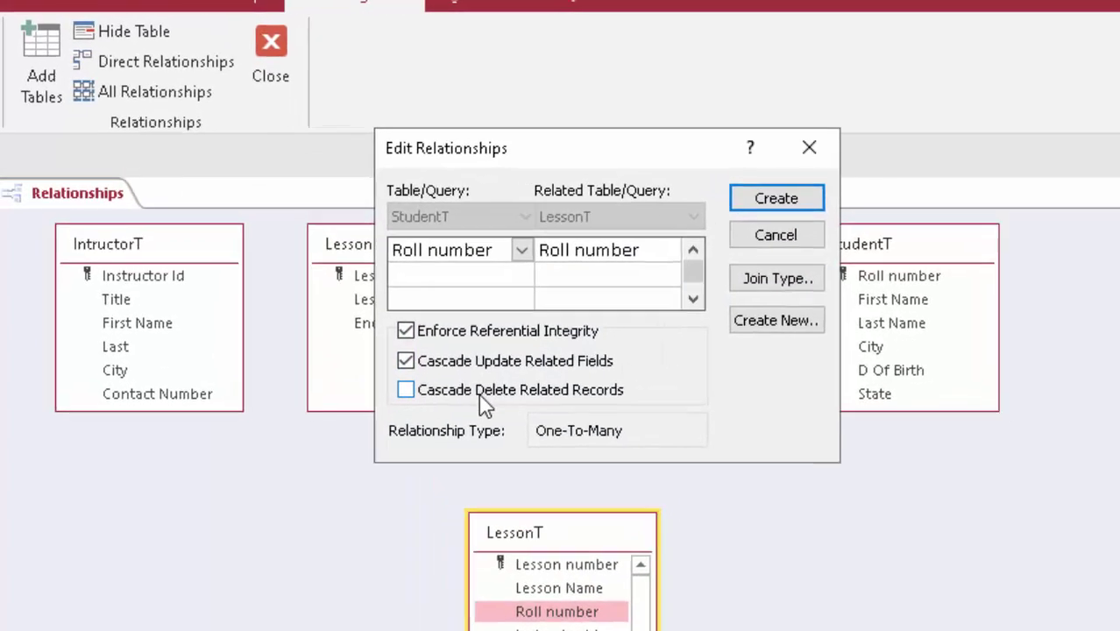
pyautogui.click(412, 333)
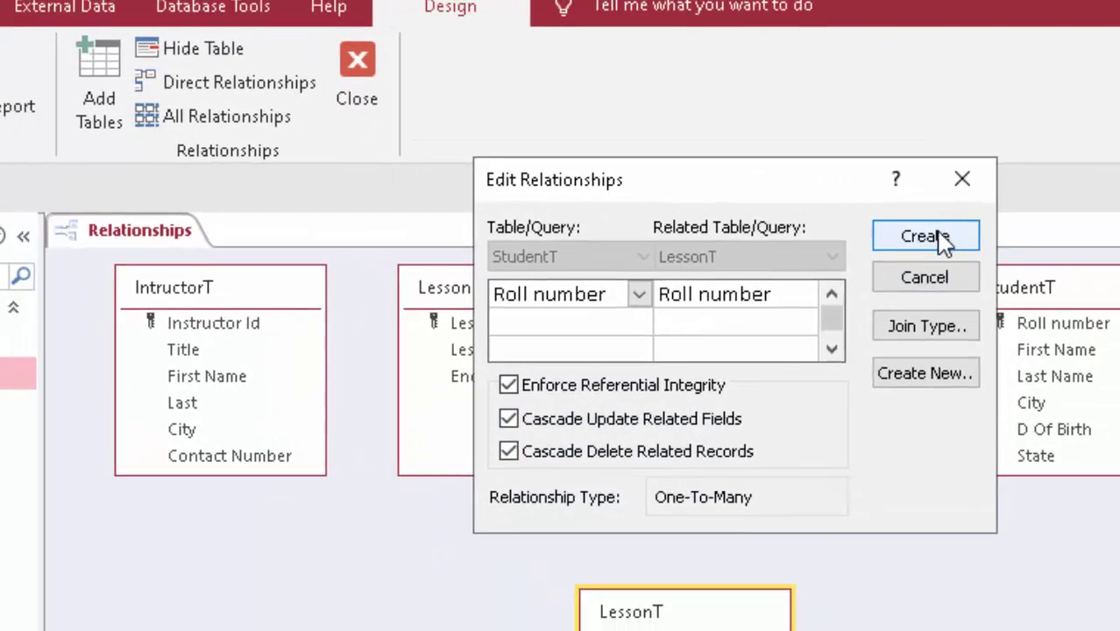
pyautogui.click(940, 238)
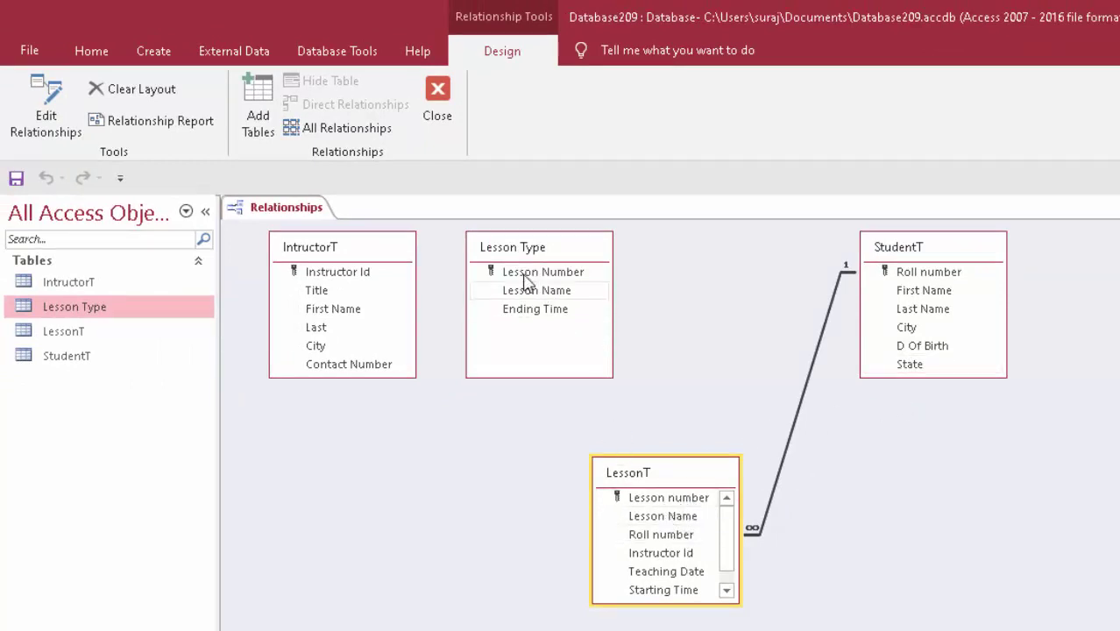
pyautogui.moveTo(543, 271); pyautogui.dragTo(636, 501)
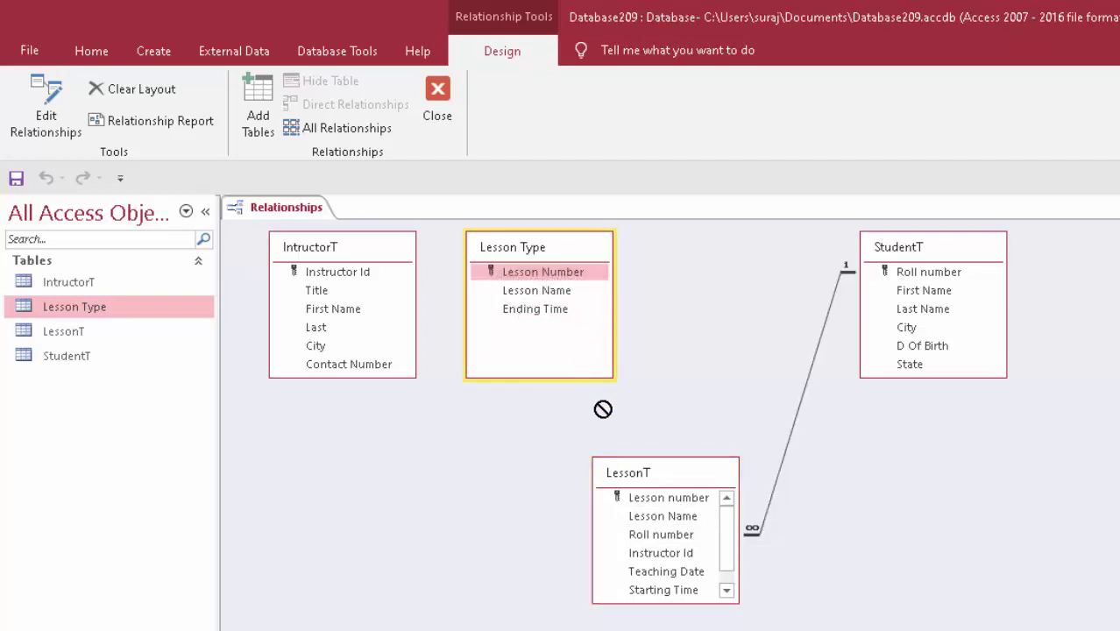
pyautogui.click(594, 316)
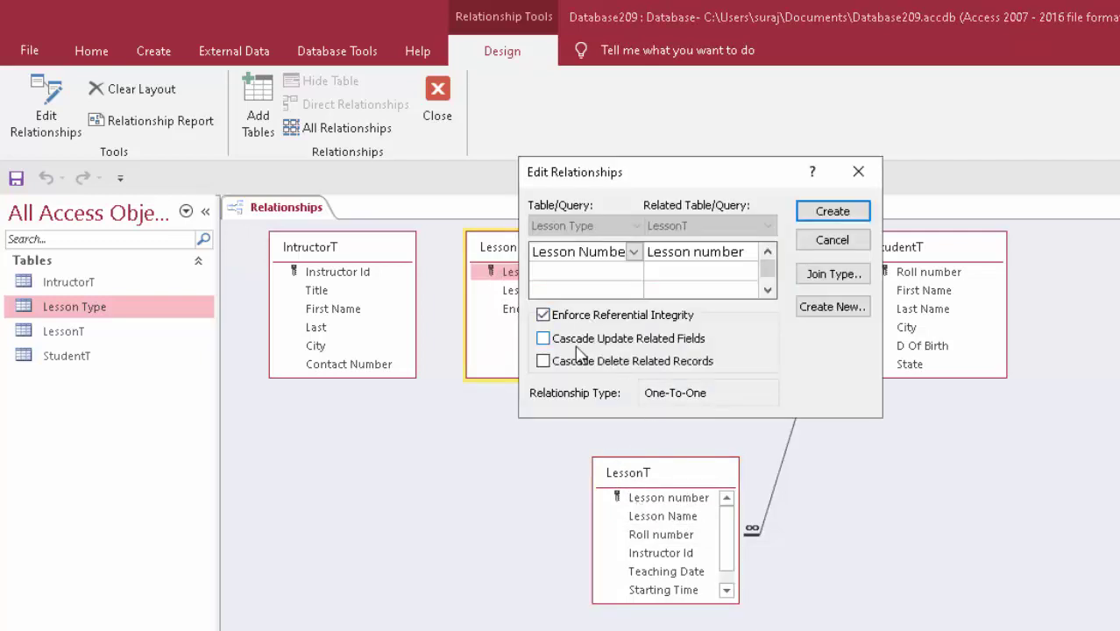
pyautogui.click(590, 363)
pyautogui.click(833, 211)
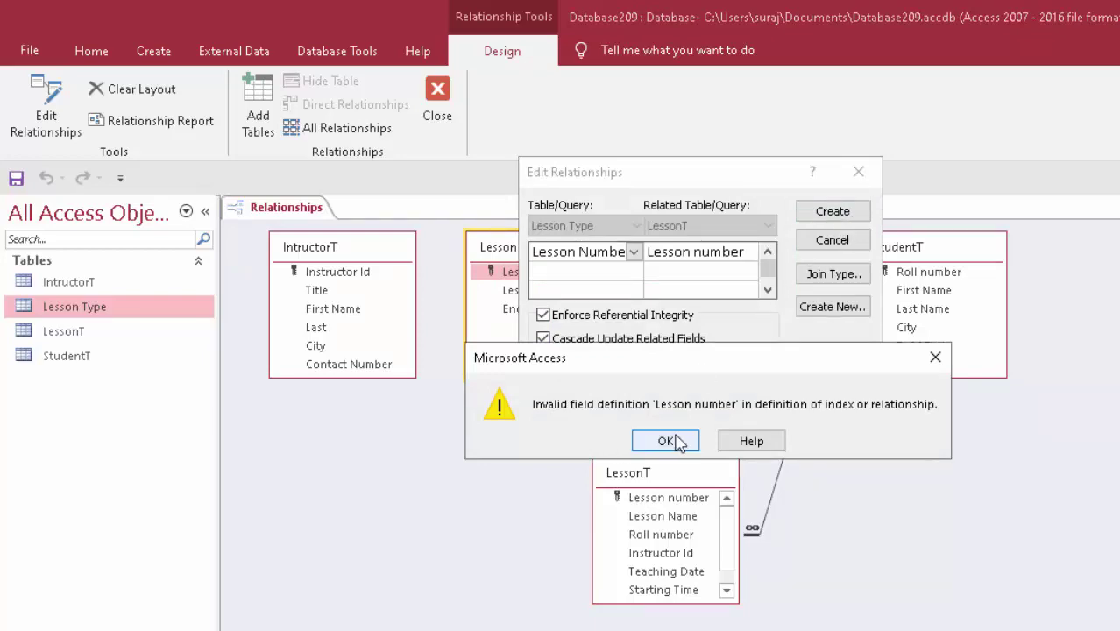
pyautogui.click(666, 441)
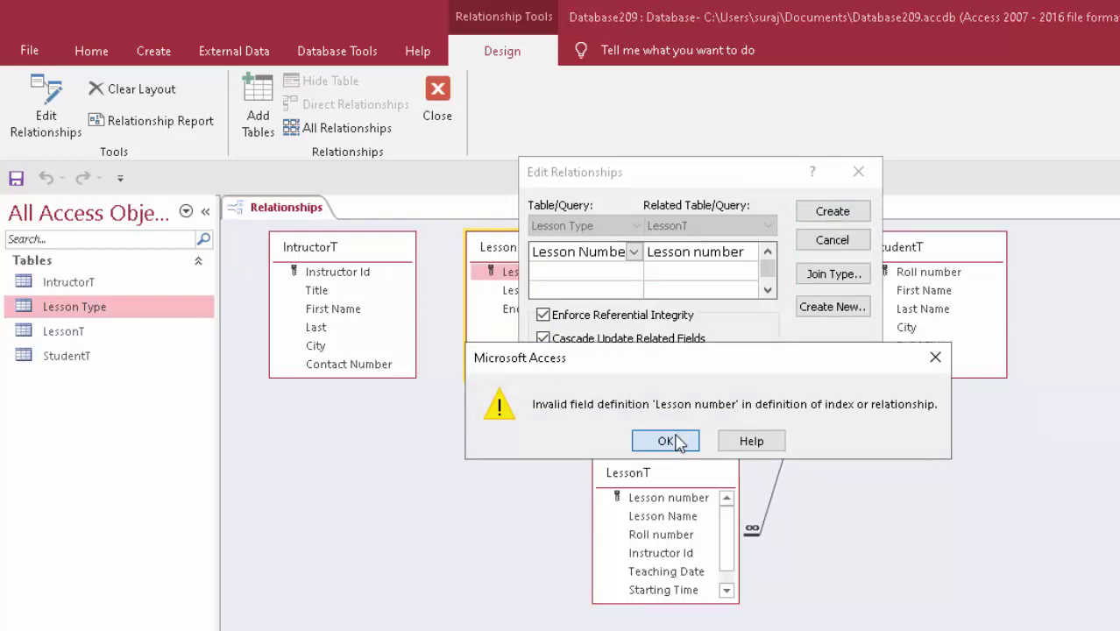
pyautogui.click(878, 176)
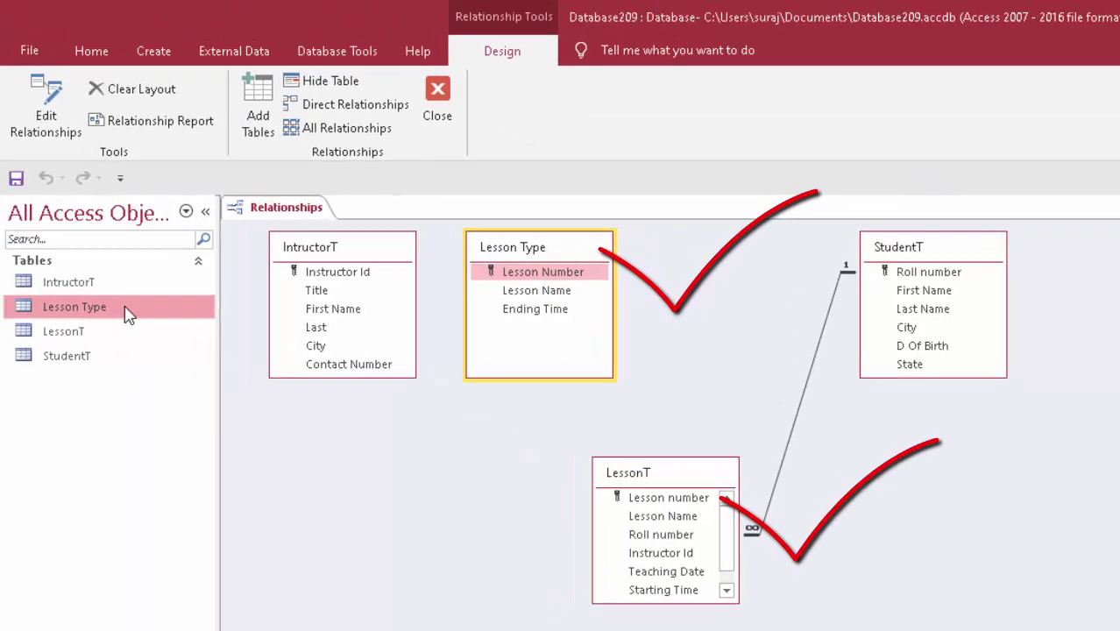
pyautogui.rightClick(127, 315)
# - In Lesson Type's design, insert a new 'id' field above Lesson Number with AutoNumber data type
pyautogui.click(171, 344)
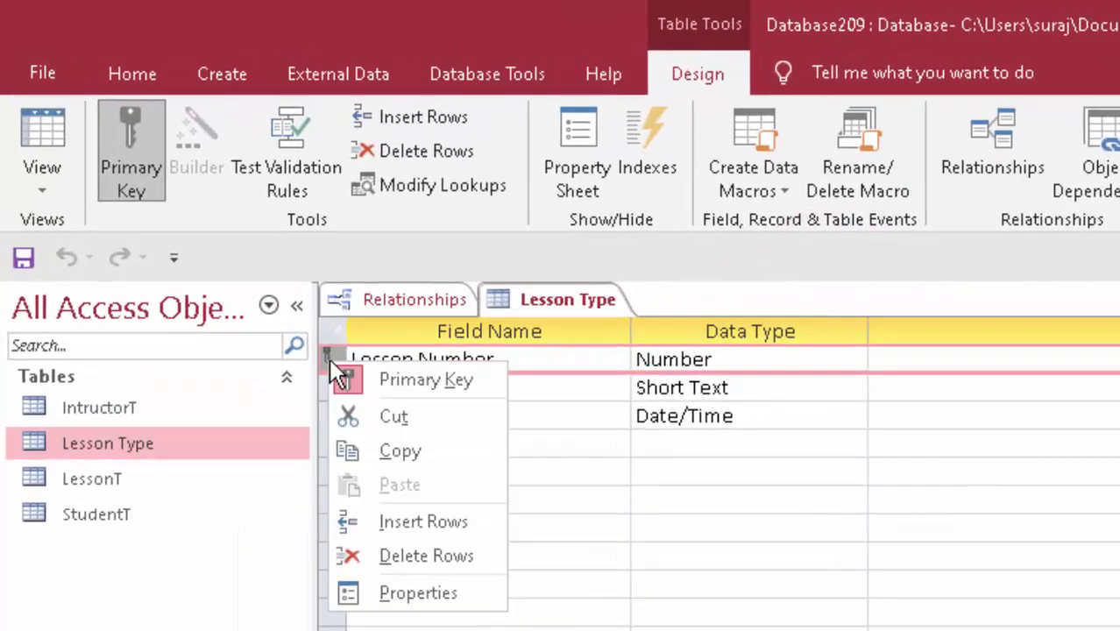
pyautogui.rightClick(230, 250)
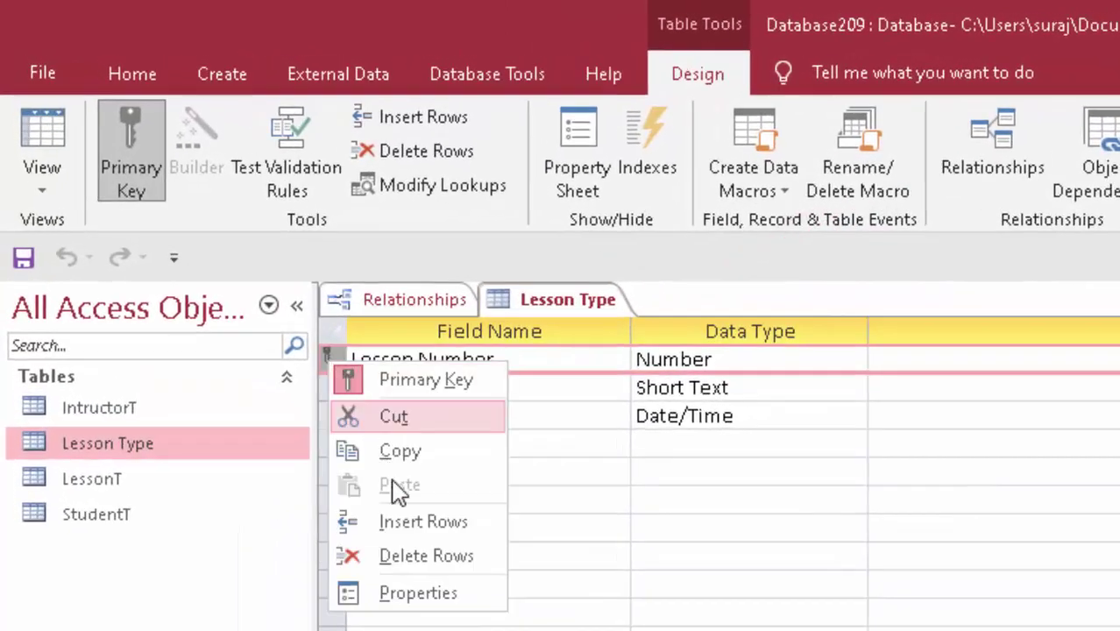
pyautogui.click(407, 524)
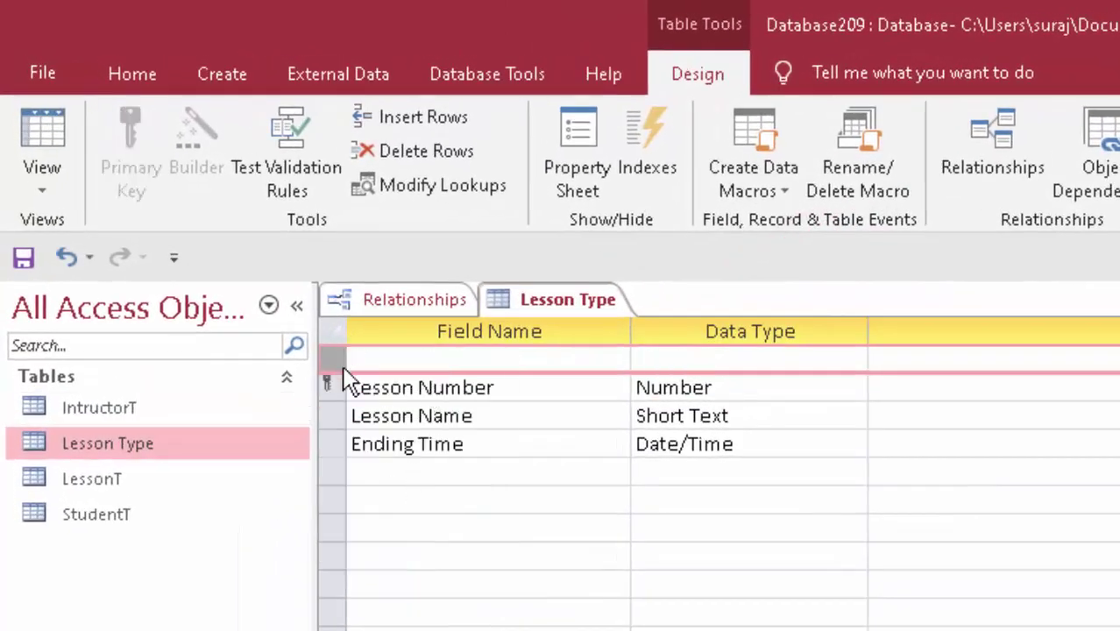
pyautogui.click(389, 361)
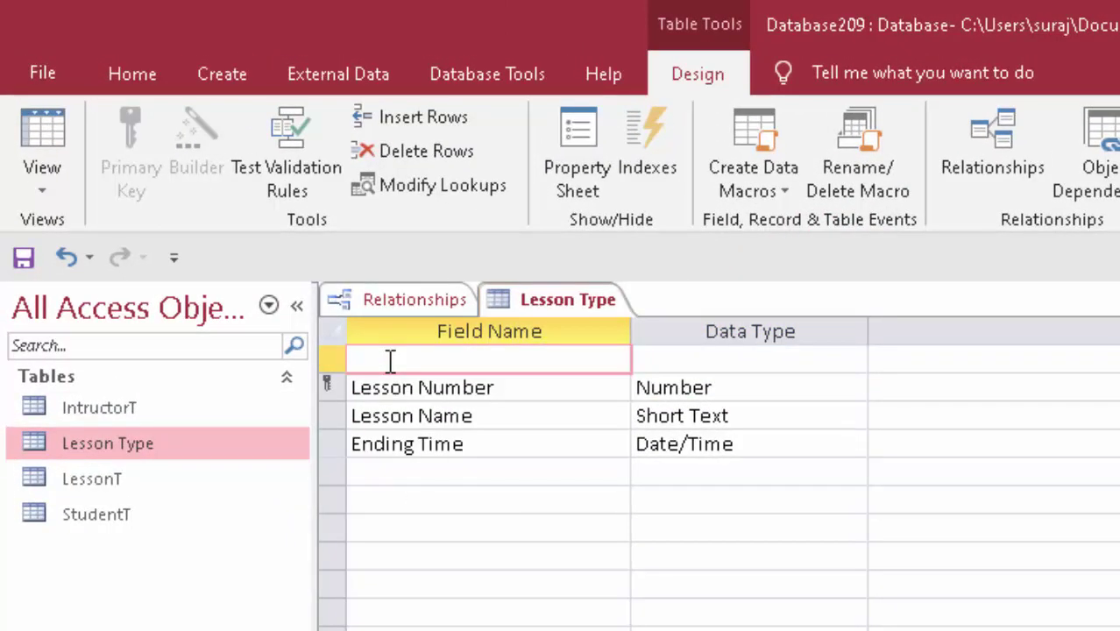
pyautogui.write('id')
pyautogui.press('Tab')
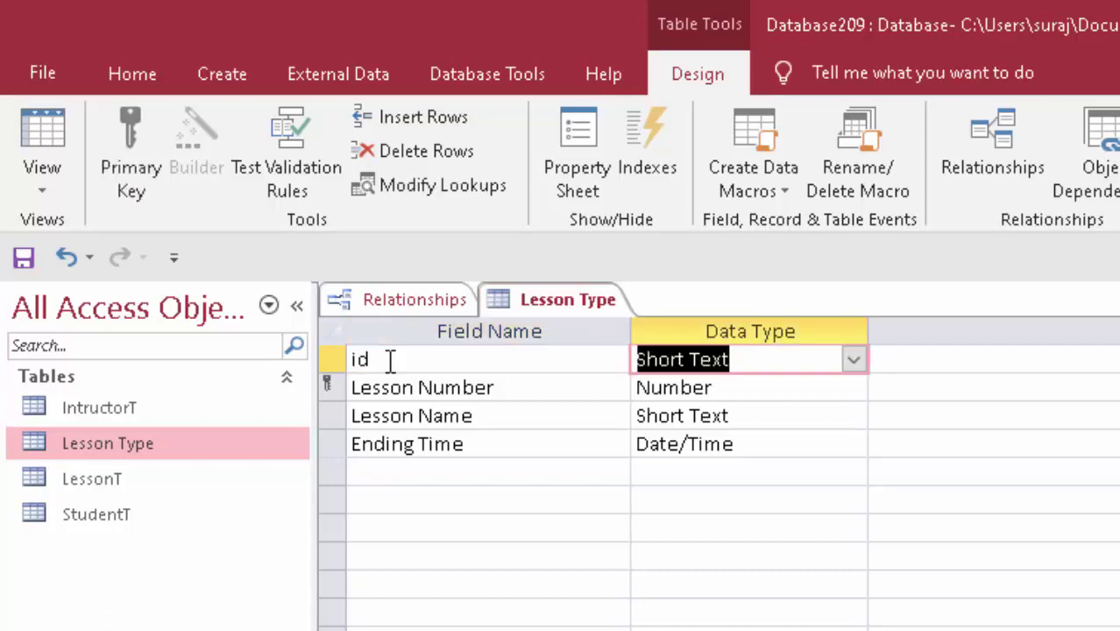
pyautogui.click(853, 360)
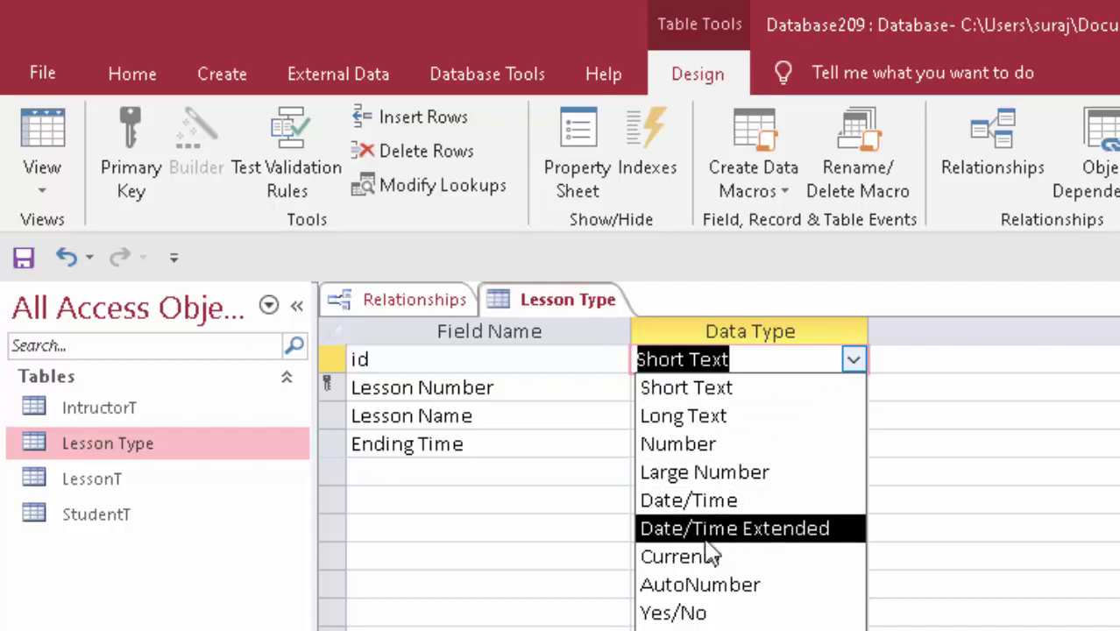
pyautogui.click(706, 585)
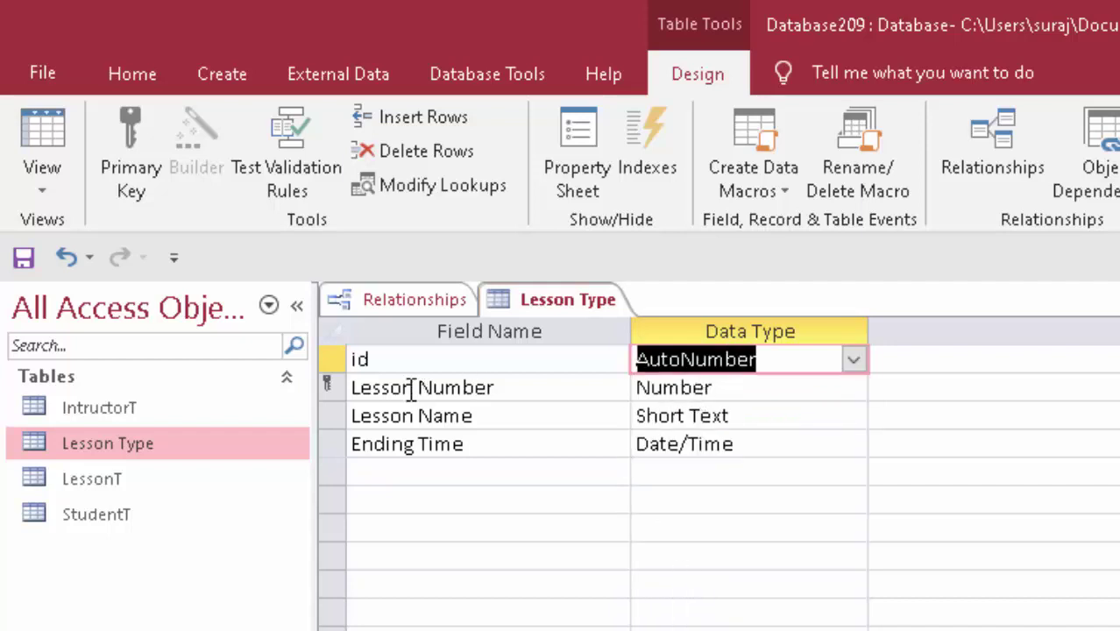
# - Move the primary key from Lesson Number to id, then save the table and view its records
pyautogui.click(327, 385)
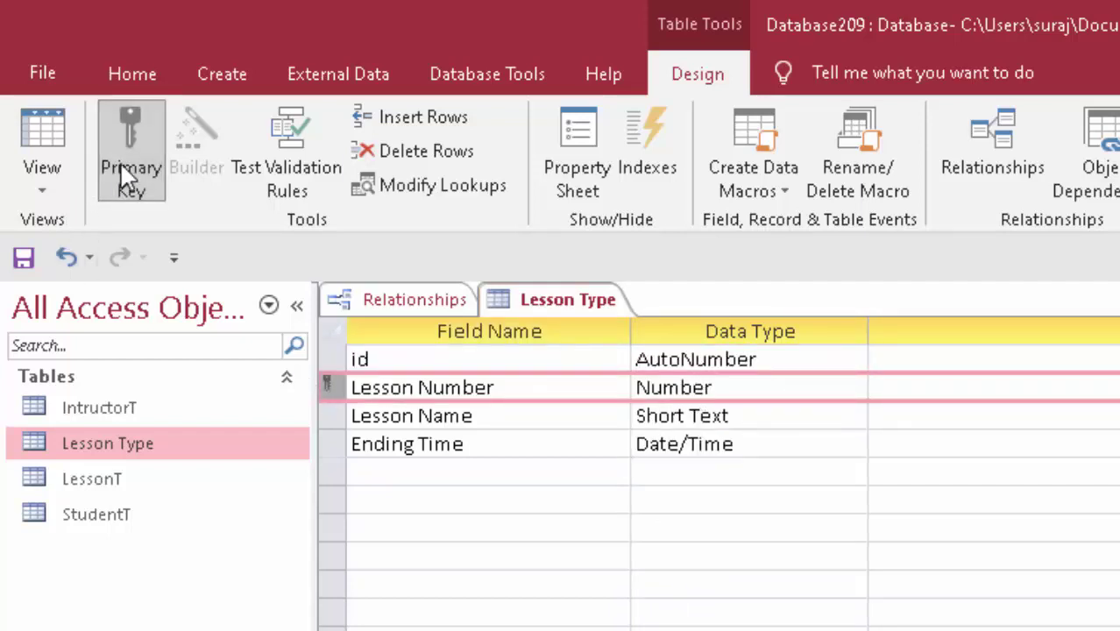
pyautogui.click(138, 153)
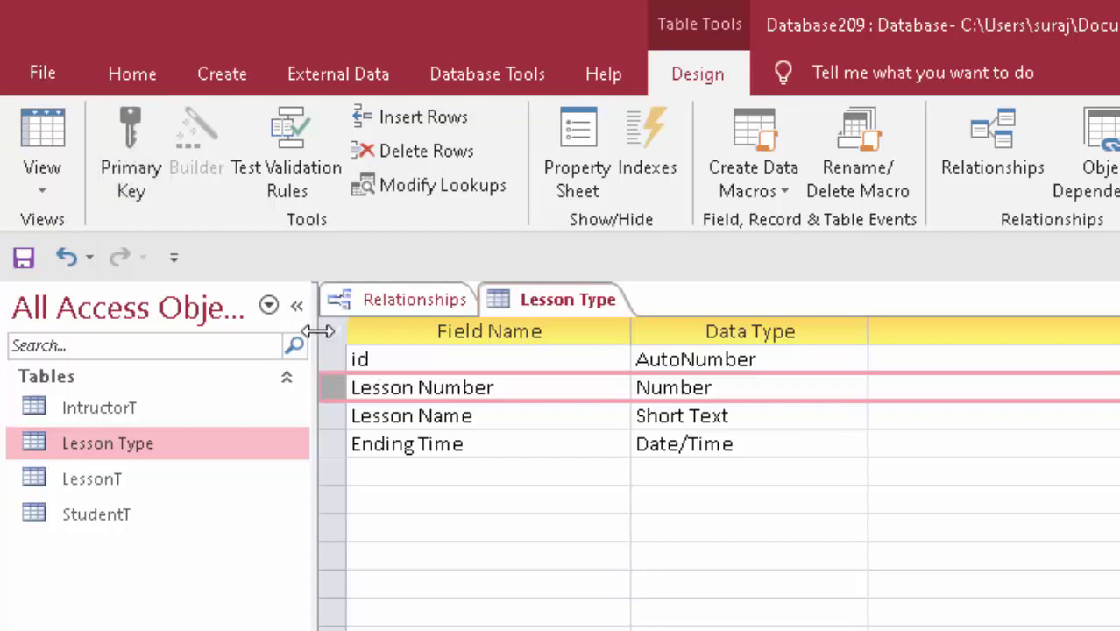
pyautogui.click(330, 348)
pyautogui.click(148, 154)
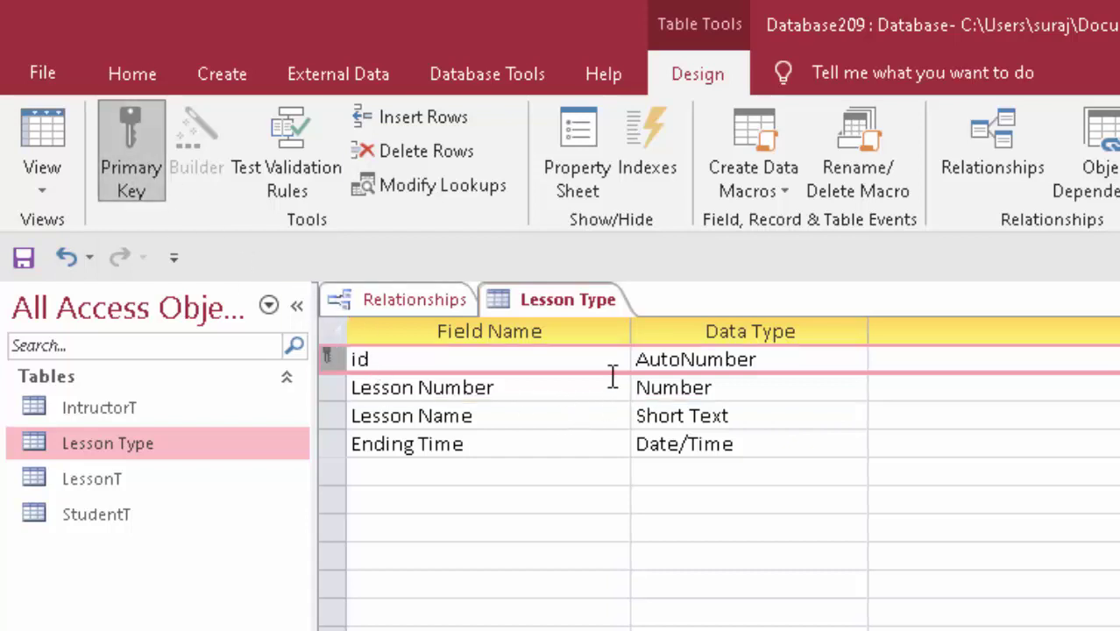
pyautogui.click(780, 387)
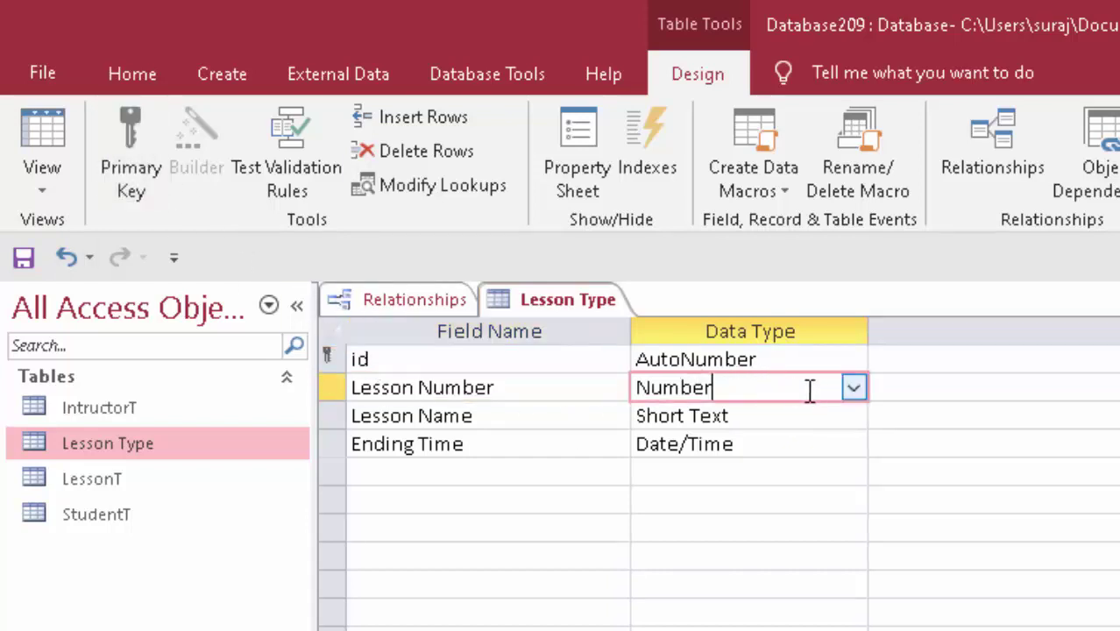
pyautogui.click(853, 388)
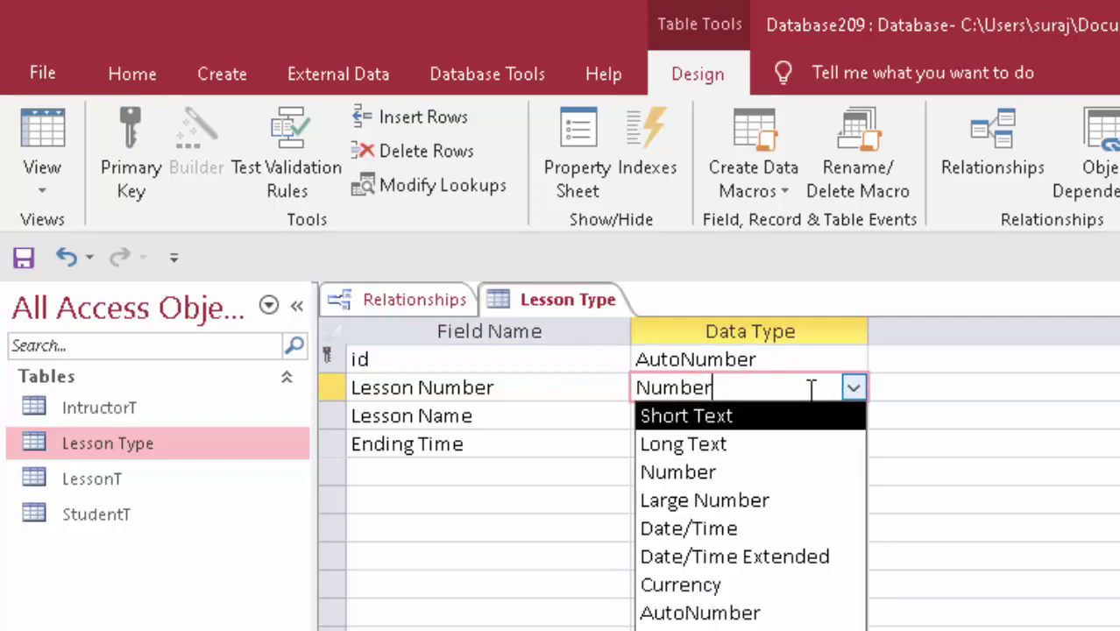
pyautogui.click(42, 136)
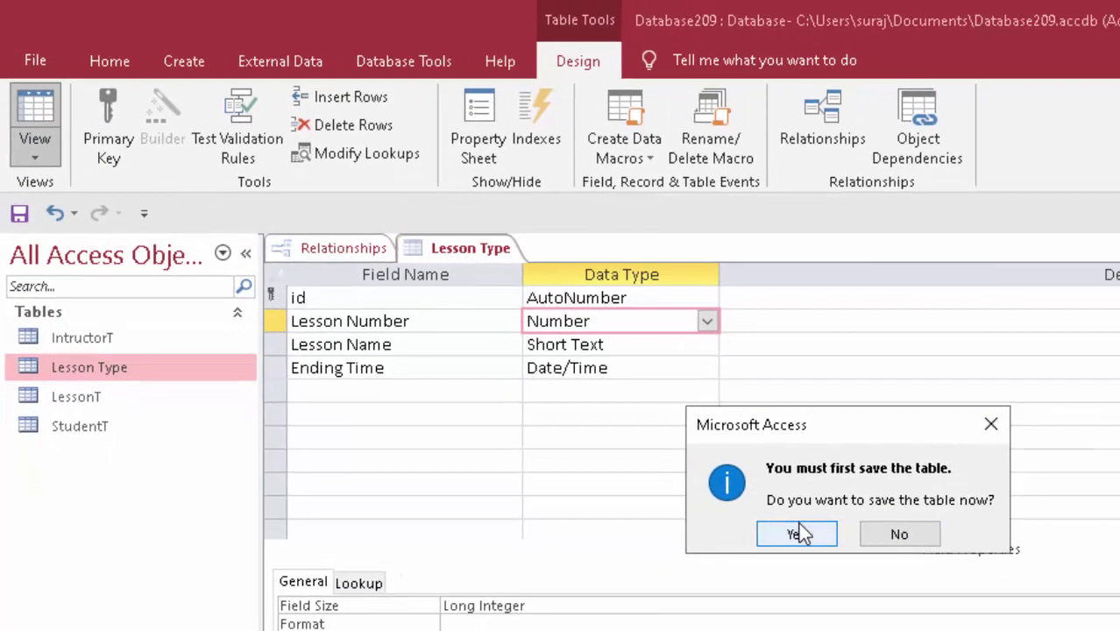
pyautogui.click(811, 551)
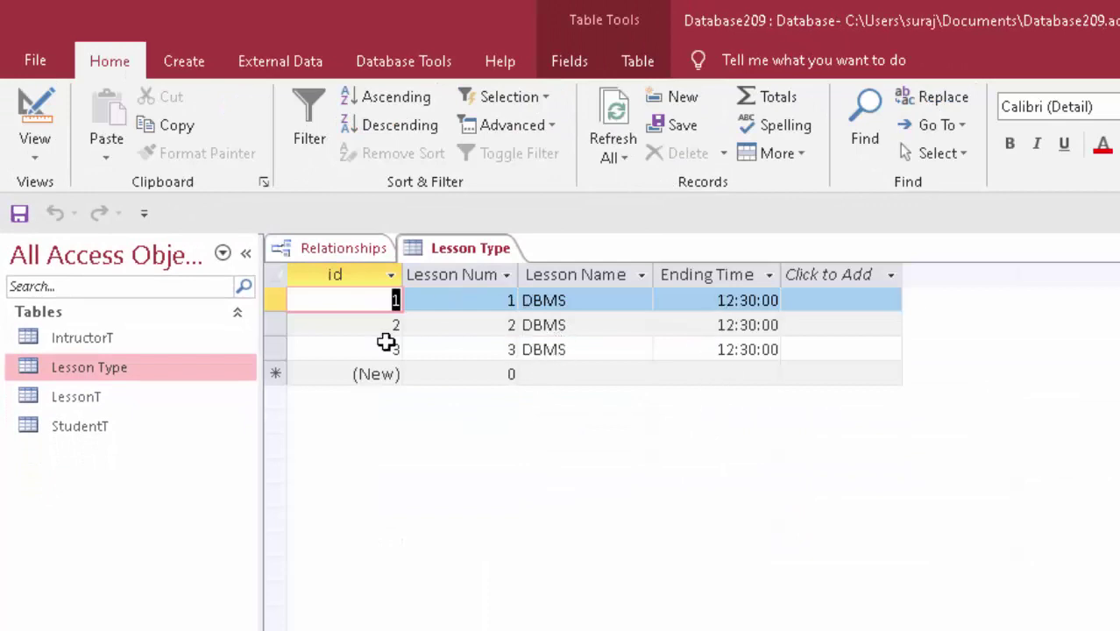
# - Close the Lesson Type table and the Relationships window, answering the layout-save prompt
pyautogui.rightClick(441, 249)
pyautogui.click(477, 268)
pyautogui.rightClick(488, 246)
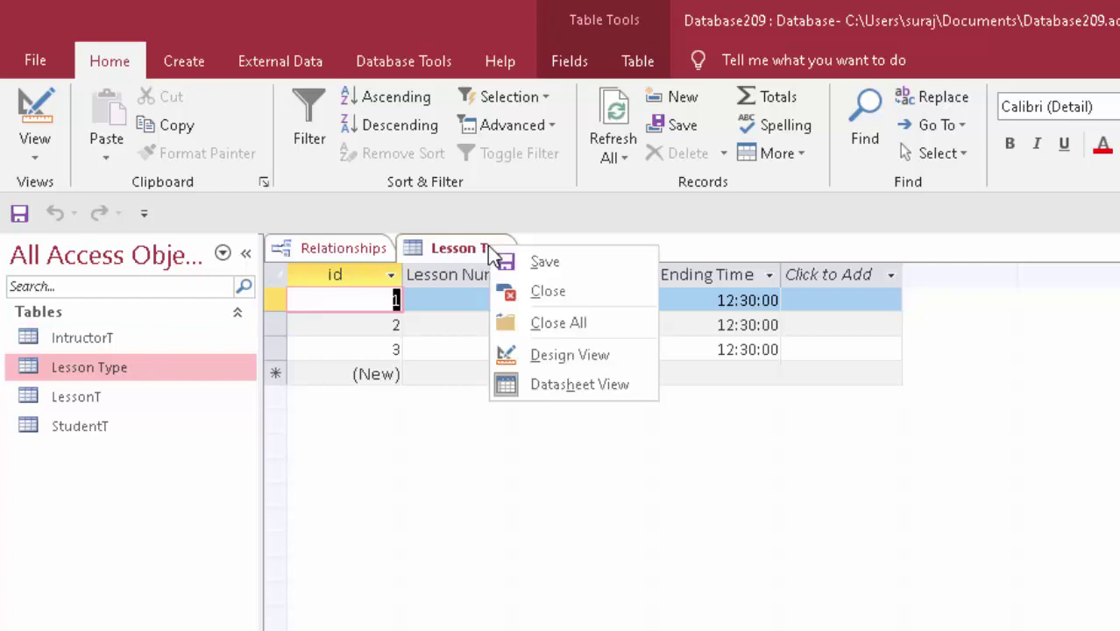
pyautogui.click(534, 292)
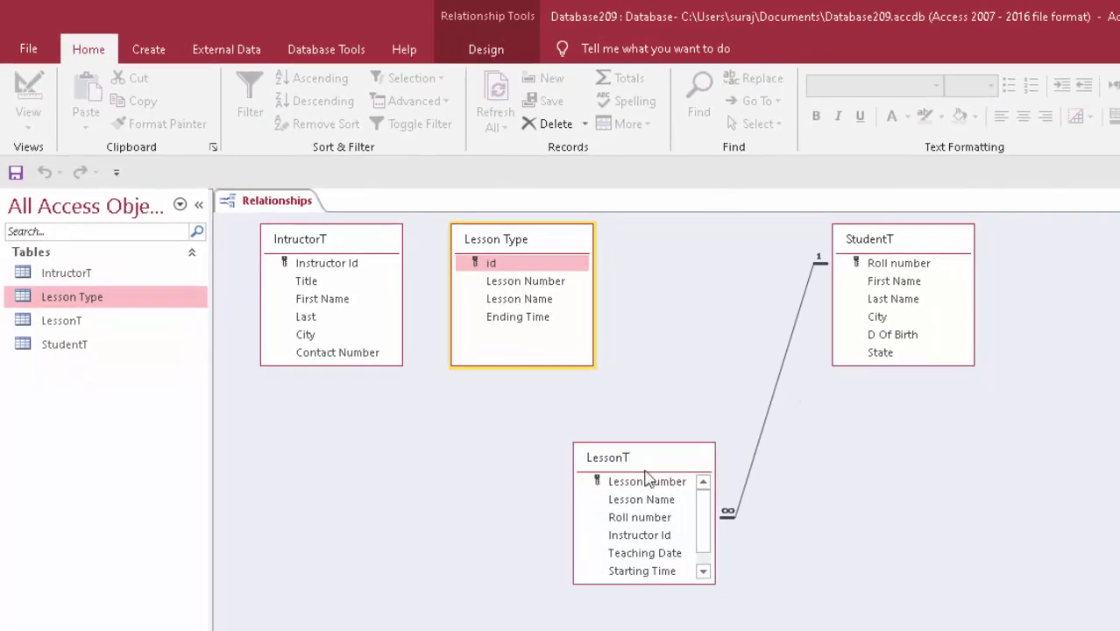
pyautogui.rightClick(254, 199)
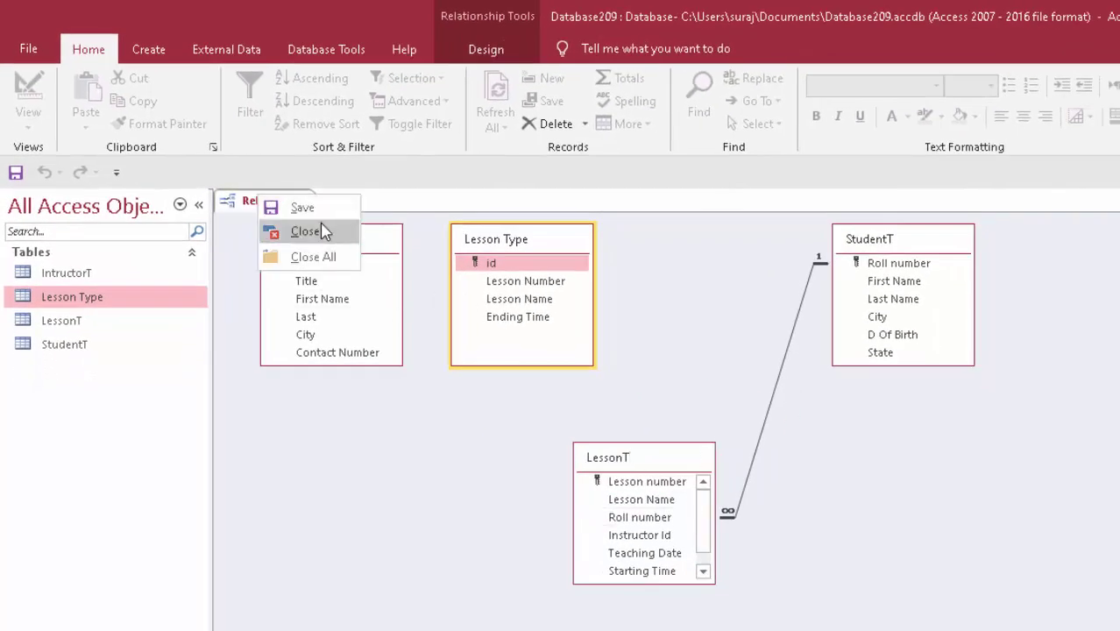
pyautogui.click(322, 230)
pyautogui.click(681, 426)
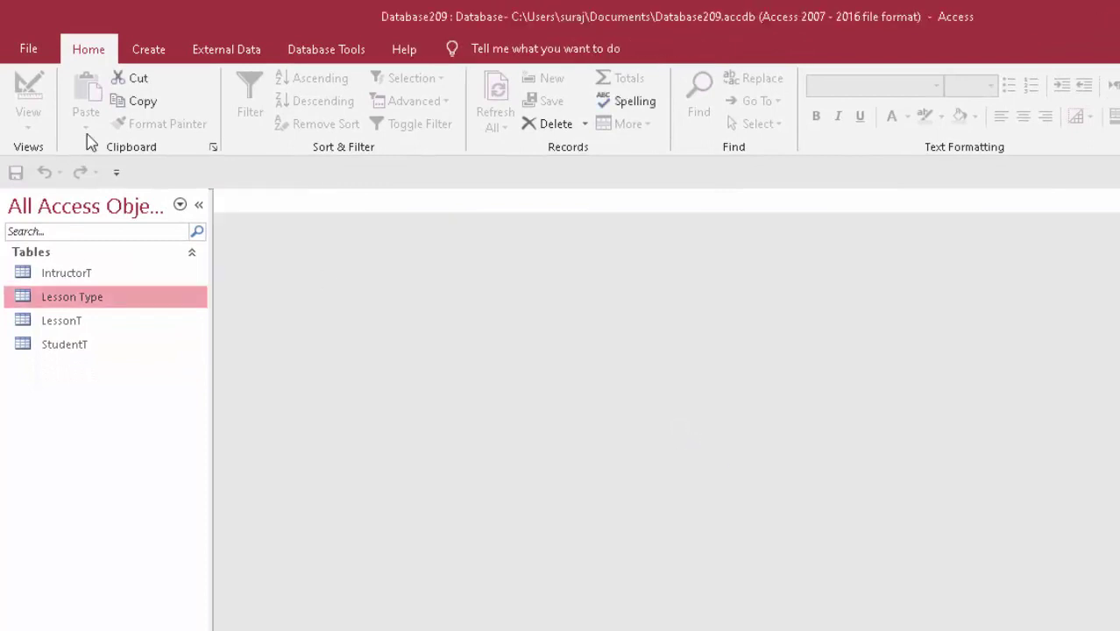
# - Reopen Relationships from Database Tools and bring up its tab's Save/Close menu, then dismiss it
pyautogui.click(326, 49)
pyautogui.click(249, 96)
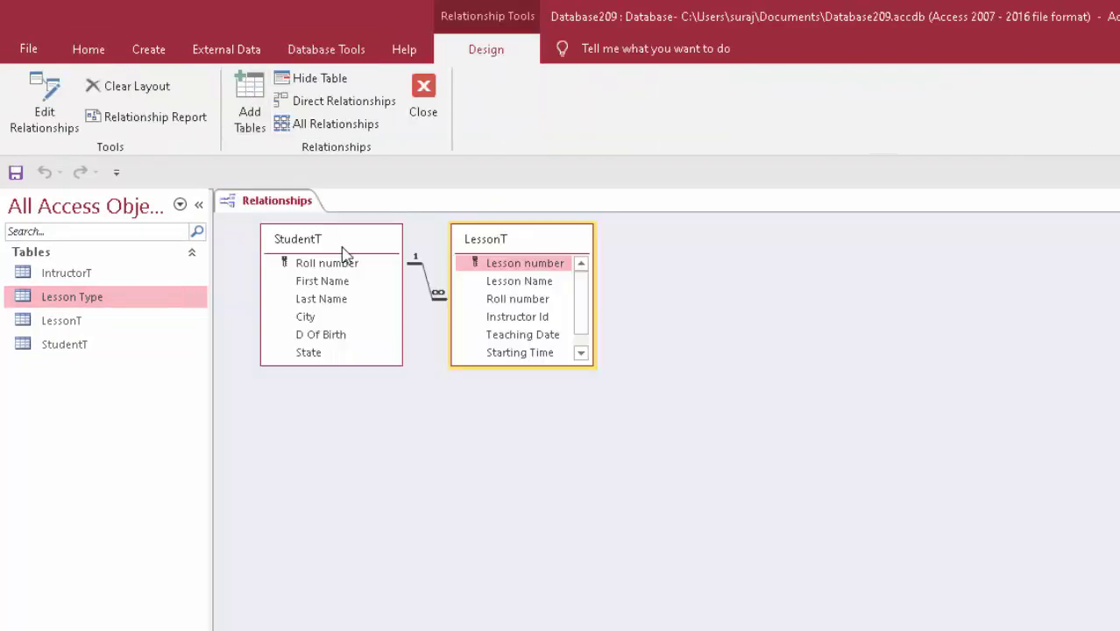
pyautogui.click(331, 246)
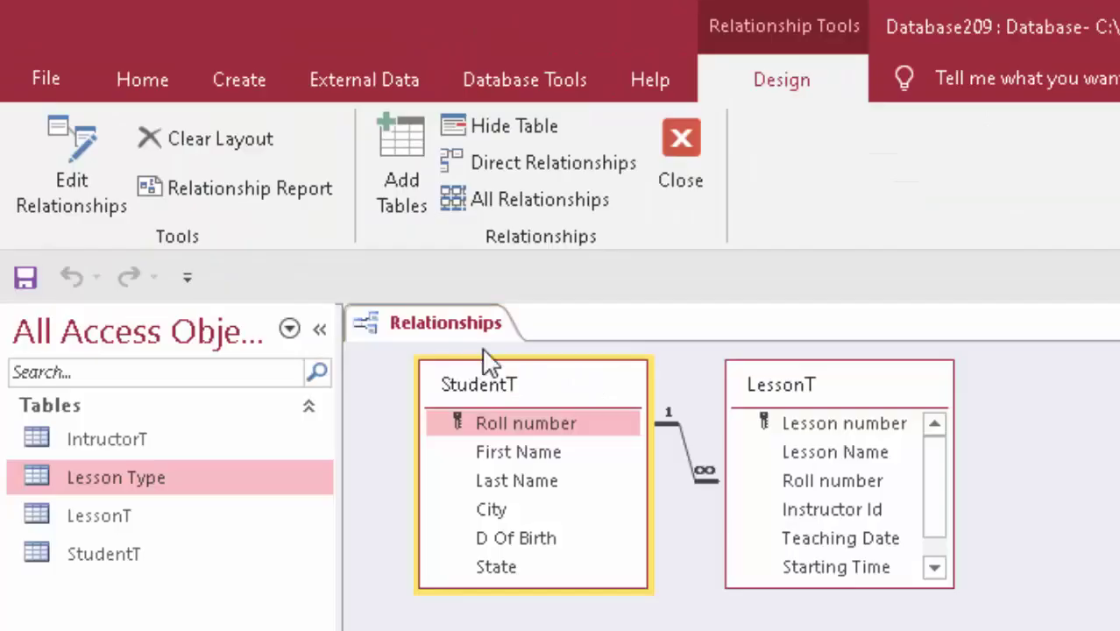
pyautogui.rightClick(303, 210)
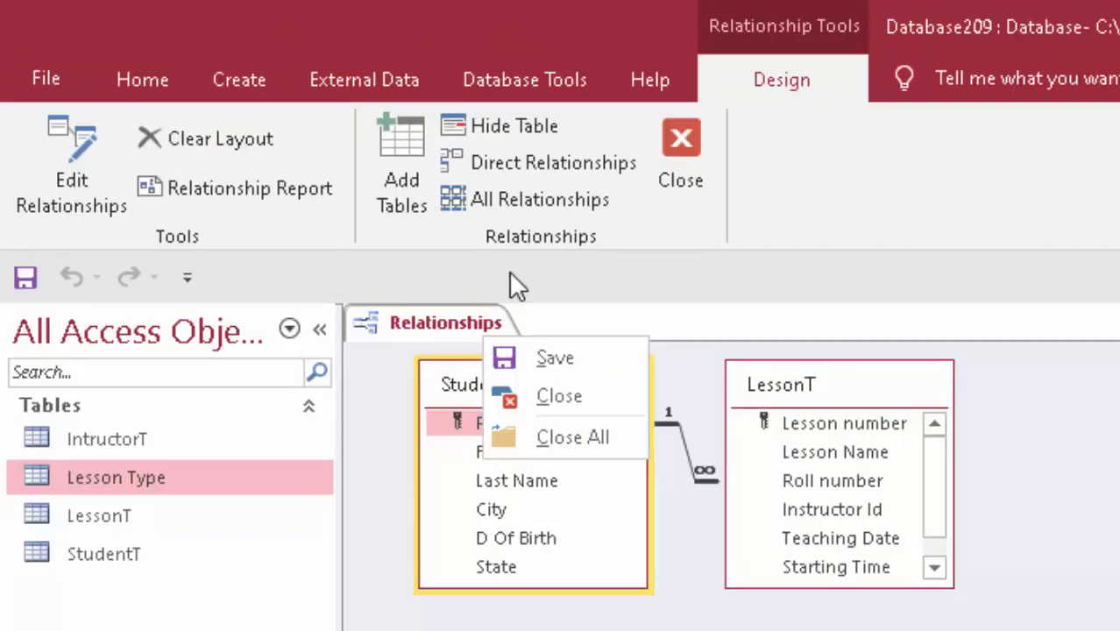
pyautogui.press('Escape')
# - Add Lesson Type and IntructorT from Show Table, then place Lesson Type at the diagram's lower left
pyautogui.click(268, 98)
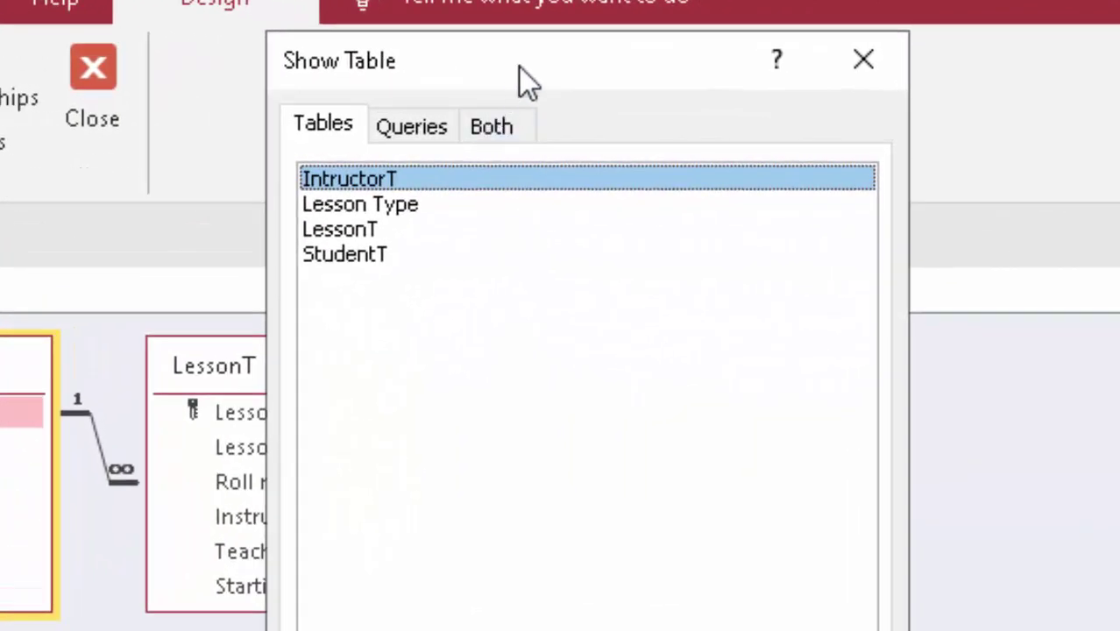
pyautogui.moveTo(520, 77)
pyautogui.mouseDown()
pyautogui.moveTo(732, 114)
pyautogui.moveTo(957, 104)
pyautogui.mouseUp()
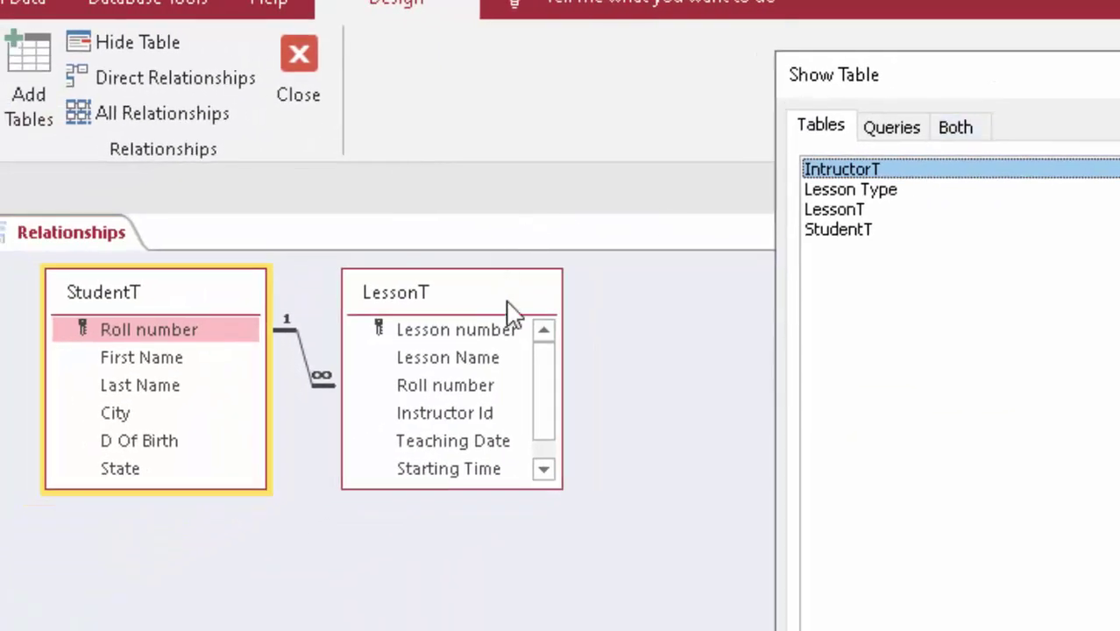
pyautogui.click(849, 195)
pyautogui.moveTo(855, 206); pyautogui.dragTo(793, 229)
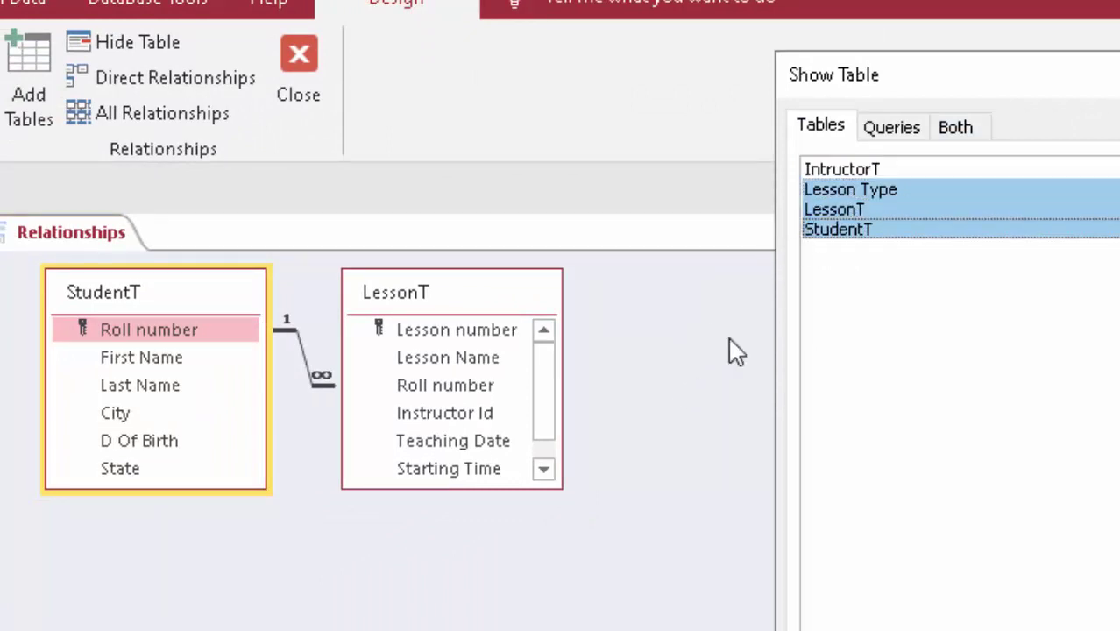
pyautogui.click(950, 321)
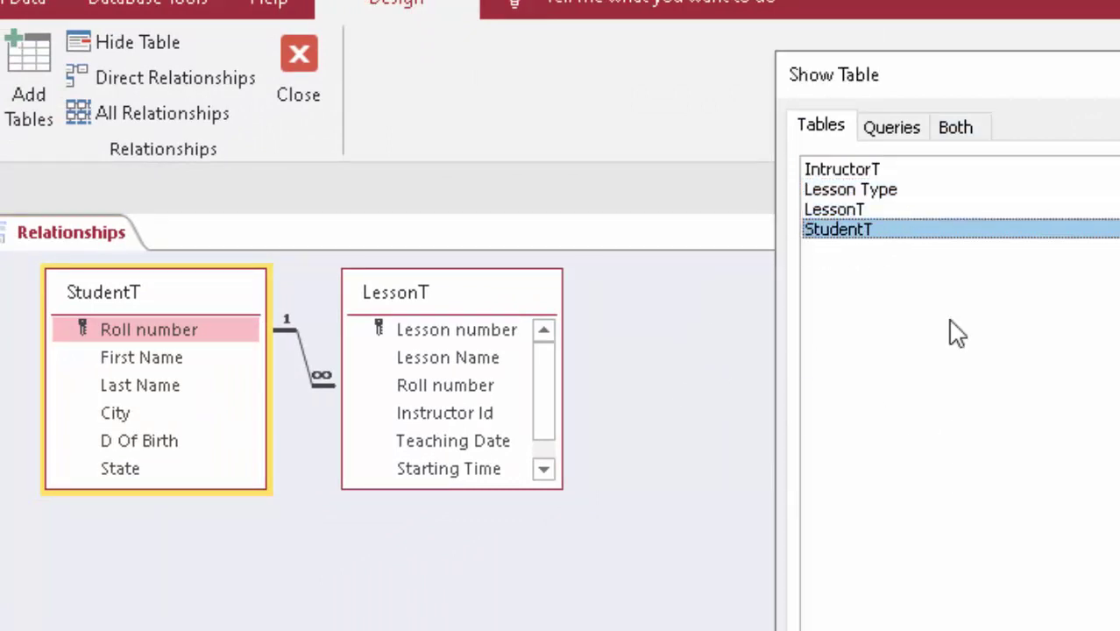
pyautogui.doubleClick(896, 191)
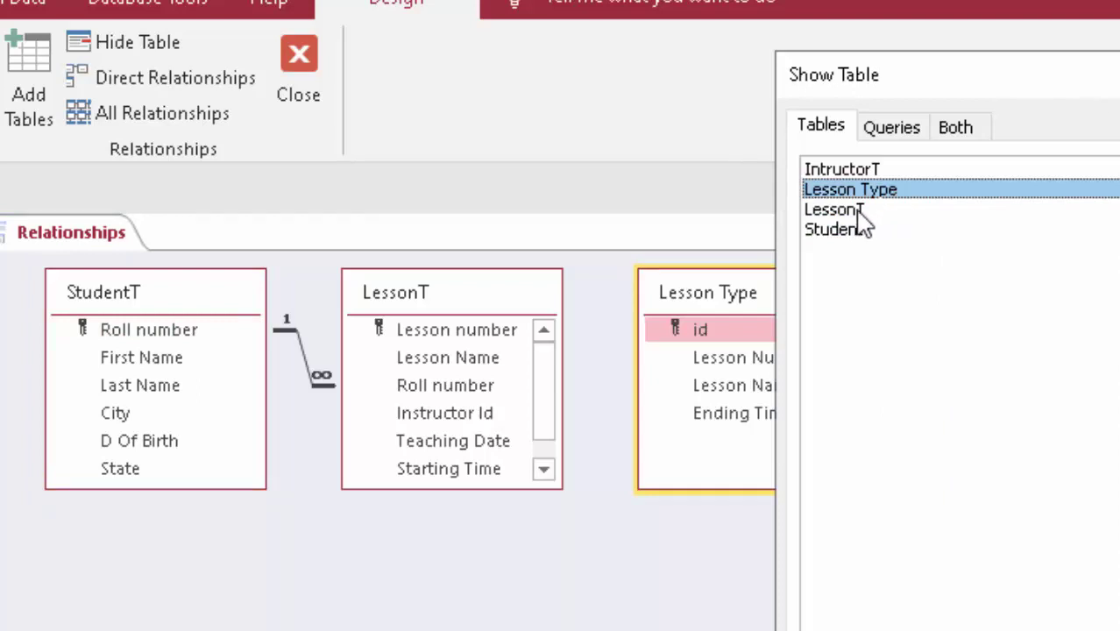
pyautogui.click(838, 172)
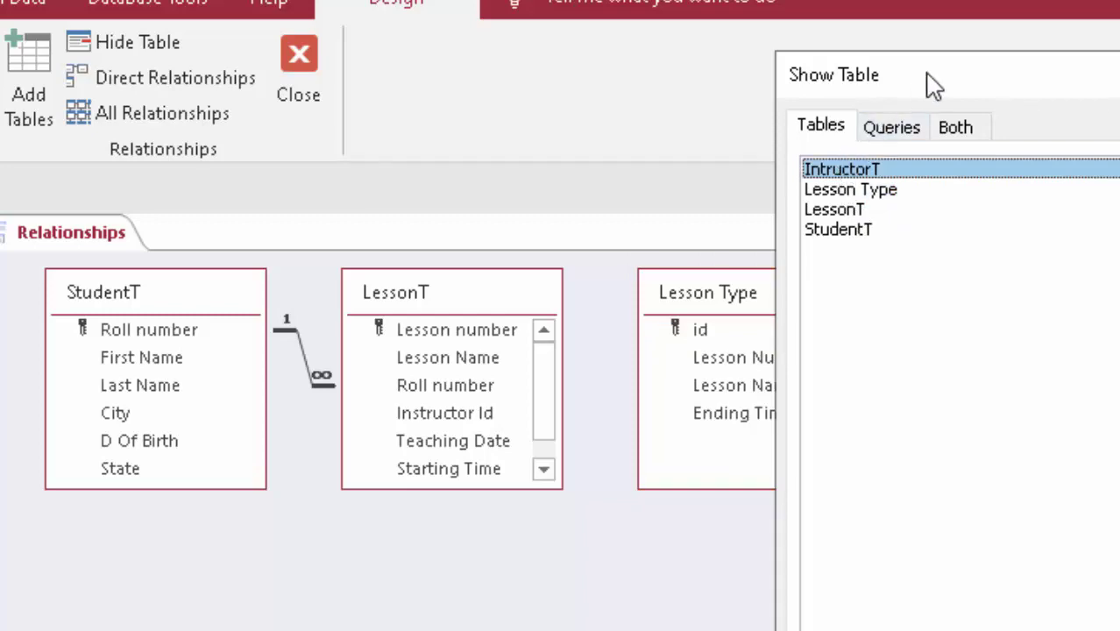
pyautogui.moveTo(930, 82); pyautogui.dragTo(1119, 127)
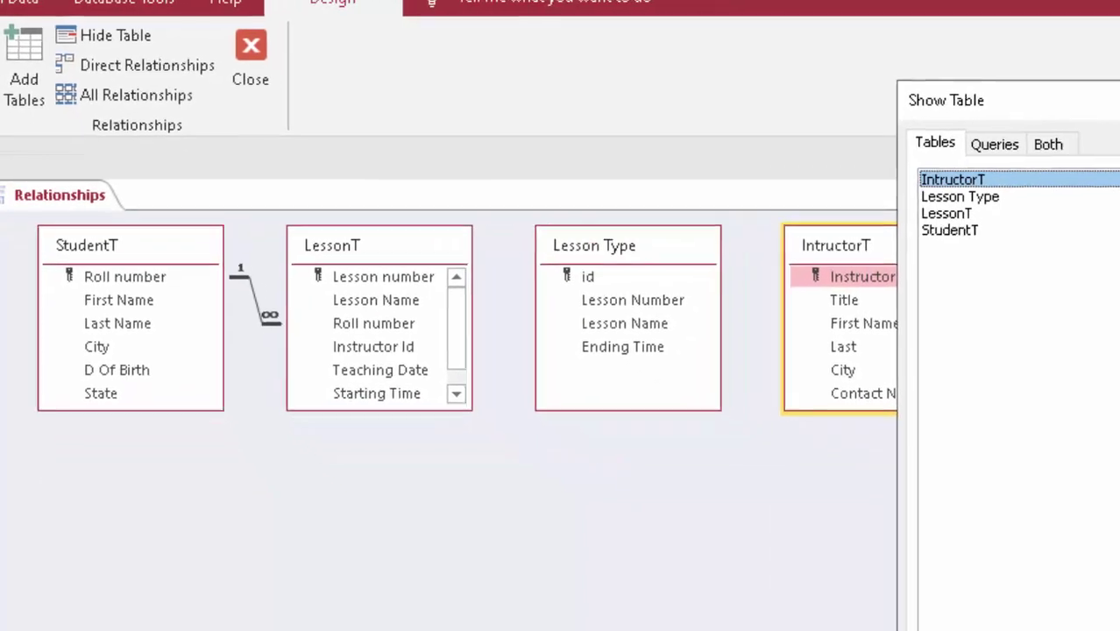
pyautogui.press('Escape')
pyautogui.moveTo(505, 219); pyautogui.dragTo(180, 512)
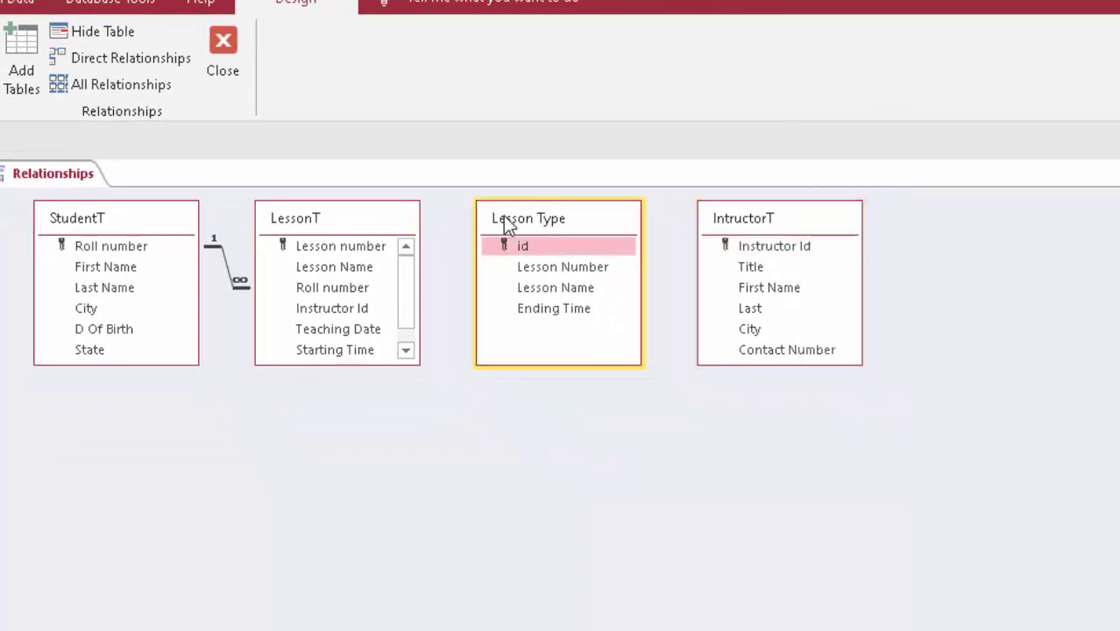
# - Move IntructorT lower and link its Instructor Id to LessonT's, enforcing integrity with cascade update and delete
pyautogui.moveTo(849, 228); pyautogui.dragTo(673, 417)
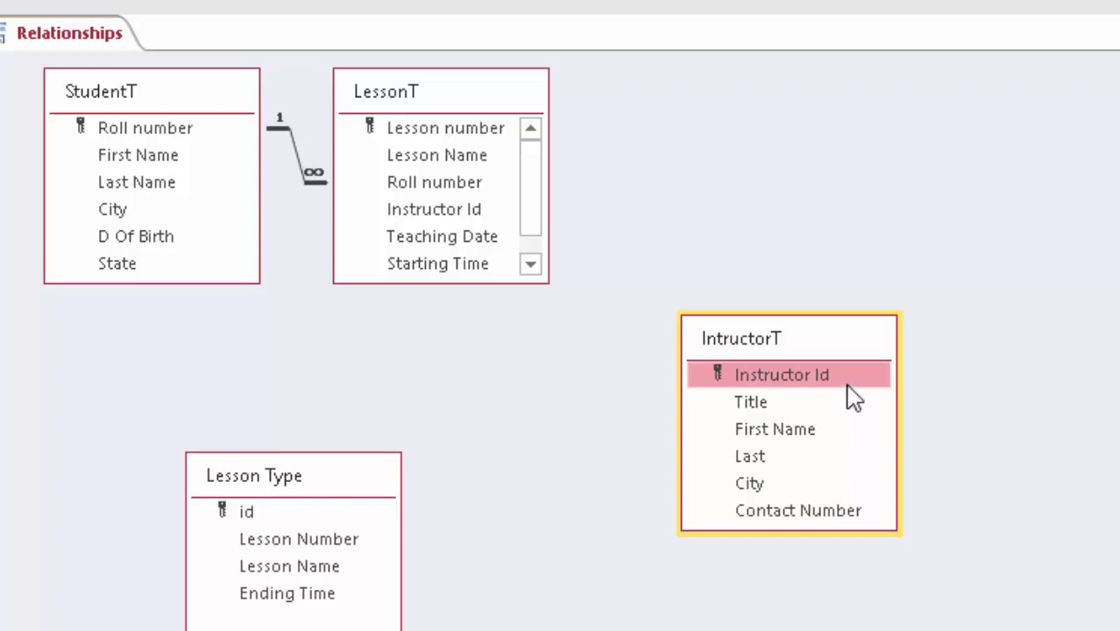
pyautogui.moveTo(853, 398); pyautogui.dragTo(447, 219)
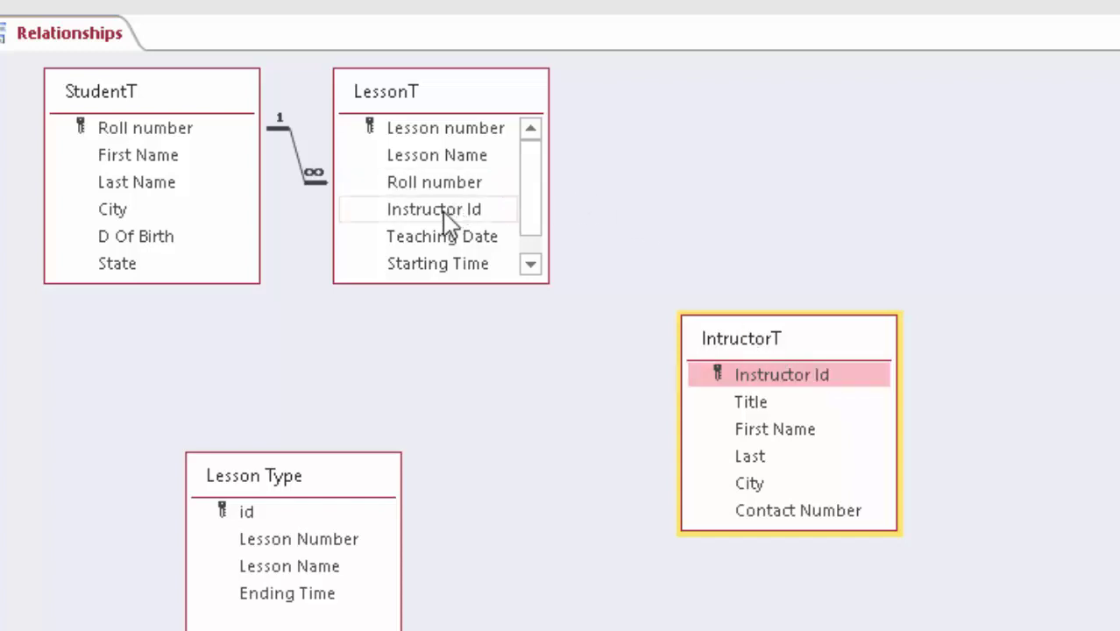
pyautogui.moveTo(473, 218)
pyautogui.mouseDown()
pyautogui.moveTo(725, 407)
pyautogui.moveTo(736, 386)
pyautogui.mouseUp()
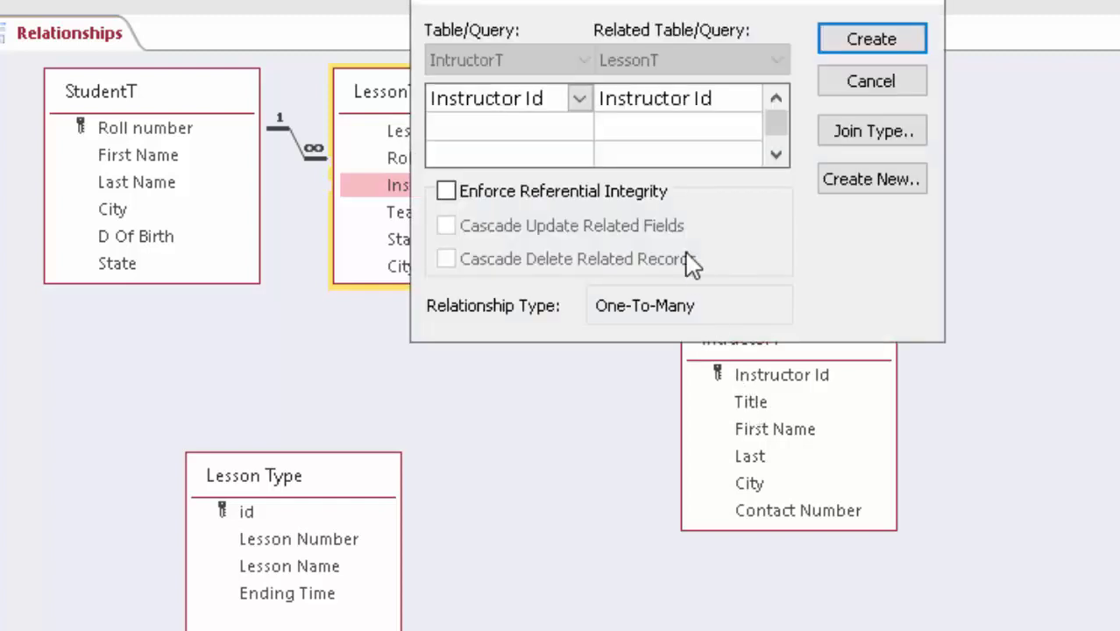
pyautogui.click(467, 194)
pyautogui.click(491, 230)
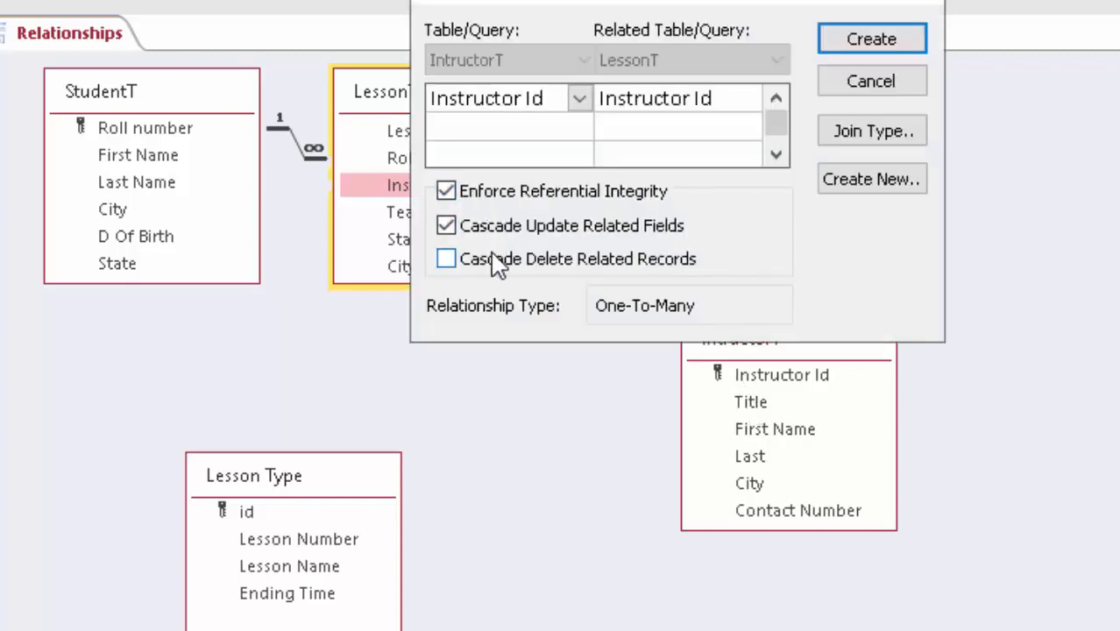
pyautogui.click(500, 259)
pyautogui.click(916, 44)
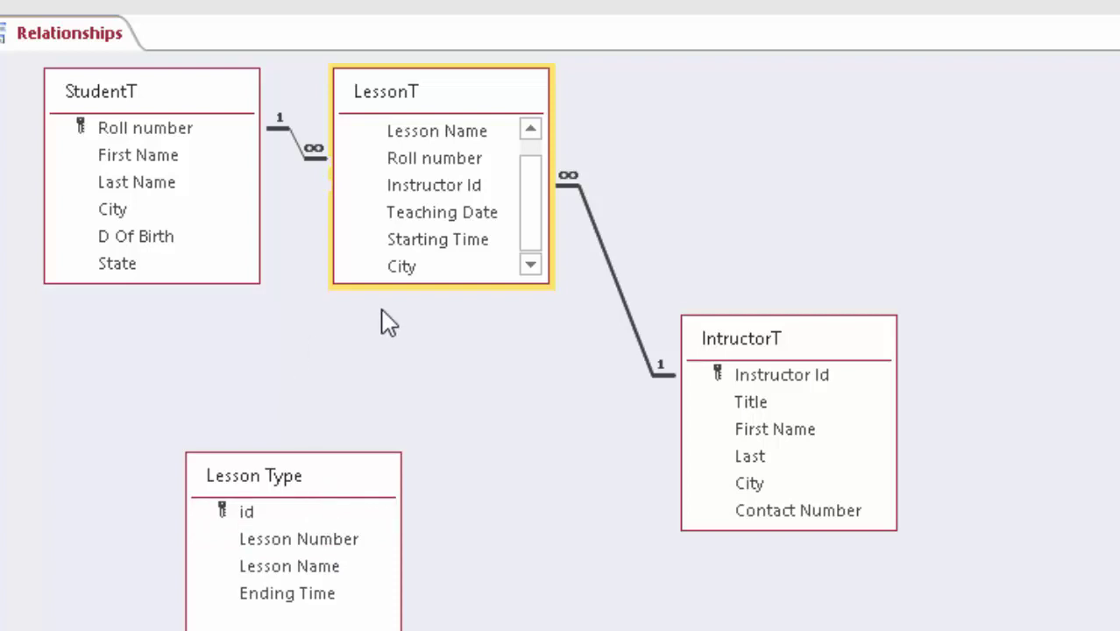
# - Link Lesson Type's Lesson Number to LessonT's Lesson number with referential integrity and cascade update/delete
pyautogui.scroll(1, 528, 211)
pyautogui.scroll(-1, 532, 249)
pyautogui.scroll(1, 544, 175)
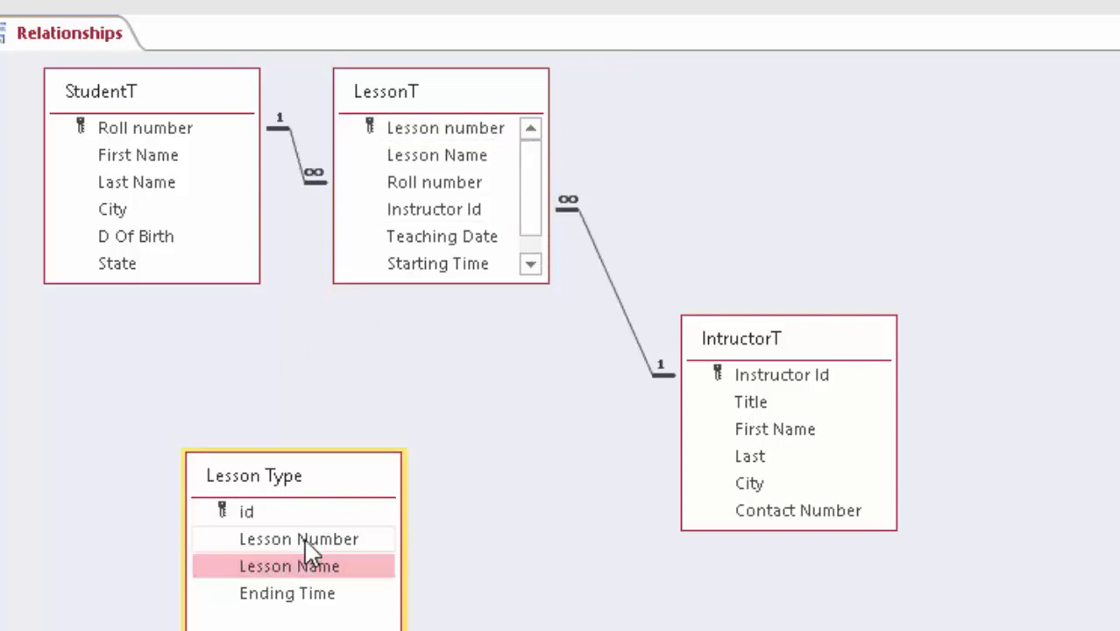
pyautogui.moveTo(303, 539)
pyautogui.mouseDown()
pyautogui.moveTo(320, 538)
pyautogui.moveTo(464, 141)
pyautogui.mouseUp()
pyautogui.click(446, 190)
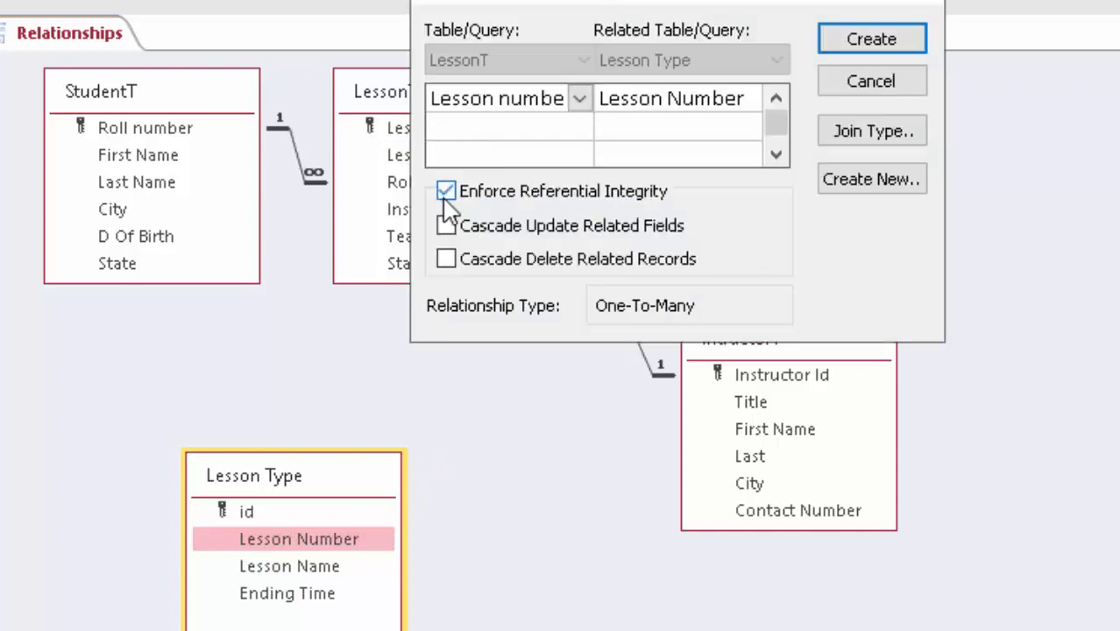
pyautogui.click(447, 225)
pyautogui.click(482, 262)
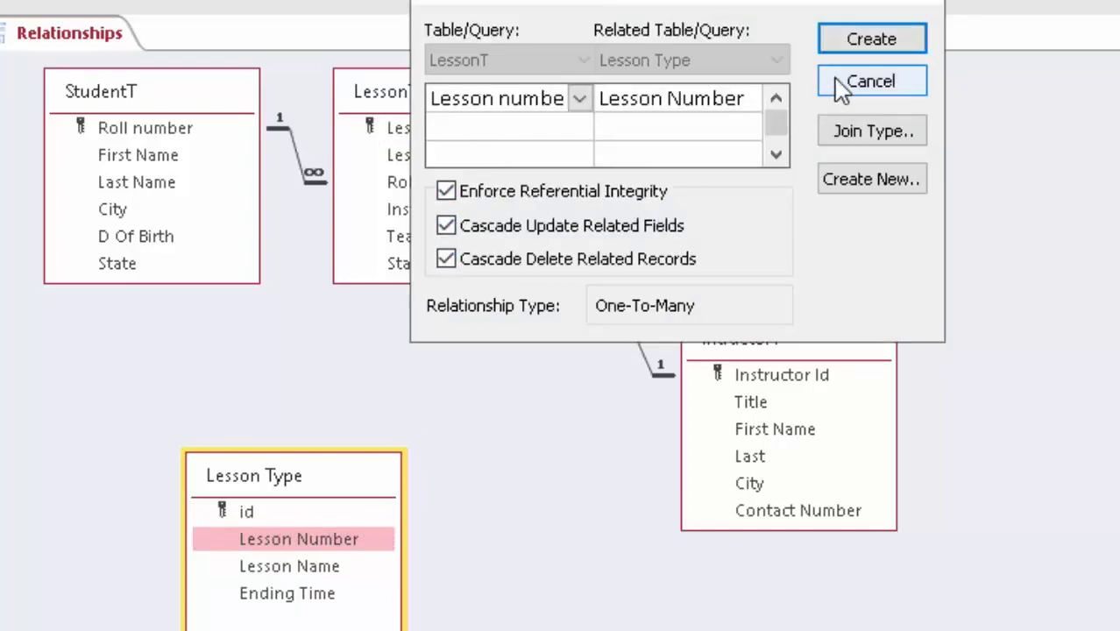
pyautogui.click(872, 44)
# - Rearrange the diagram: StudentT far right, LessonT upper middle, Lesson Type in the lower-left corner
pyautogui.click(465, 79)
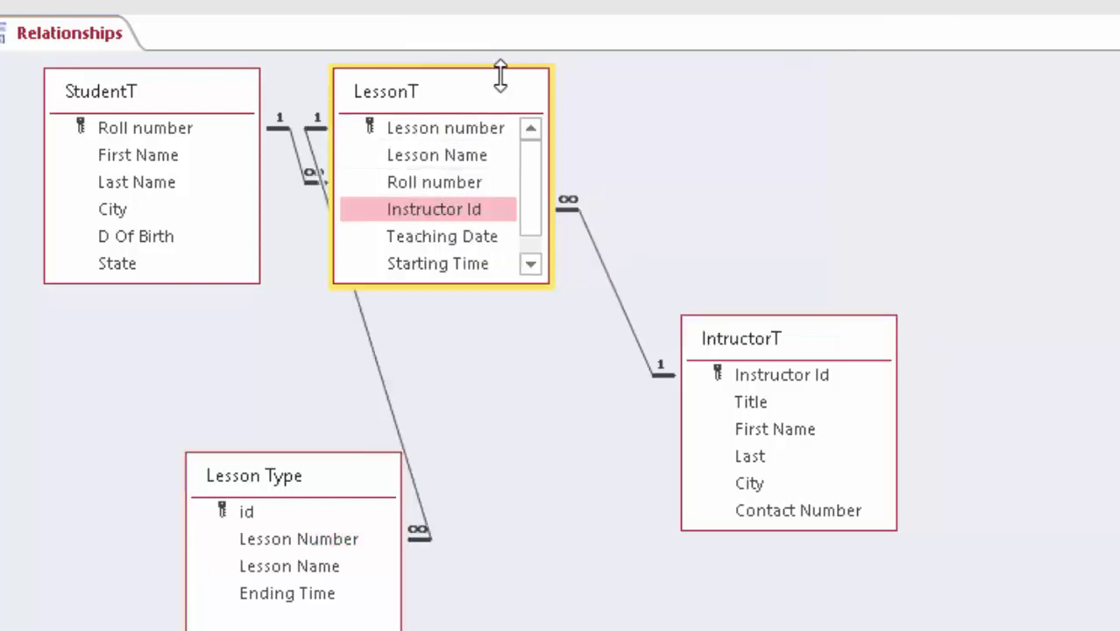
pyautogui.moveTo(458, 95); pyautogui.dragTo(741, 83)
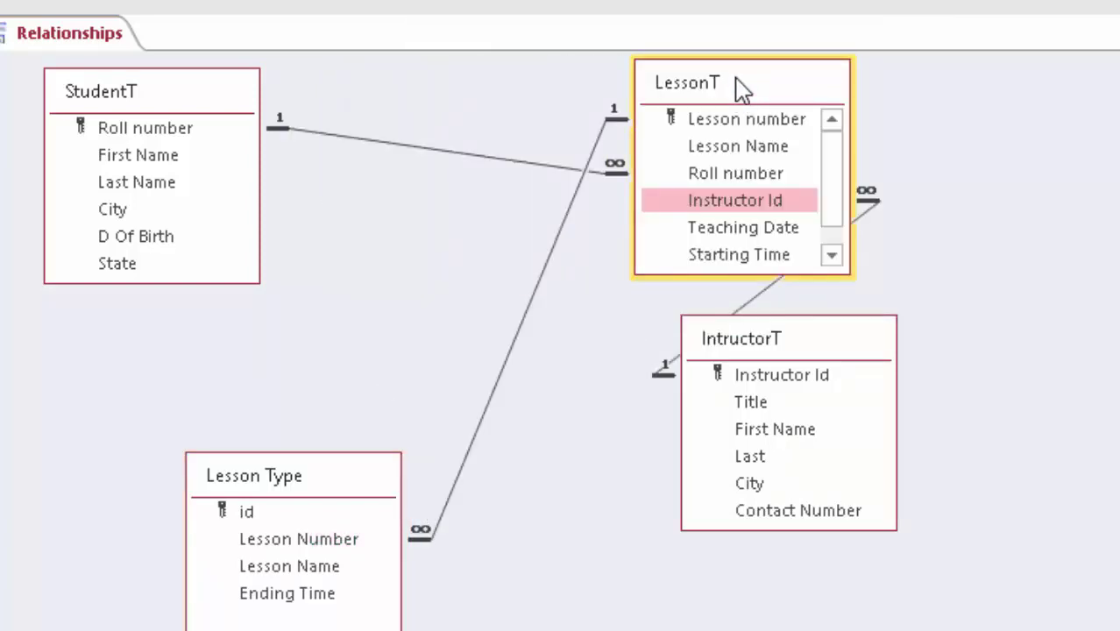
pyautogui.moveTo(217, 105); pyautogui.dragTo(1003, 119)
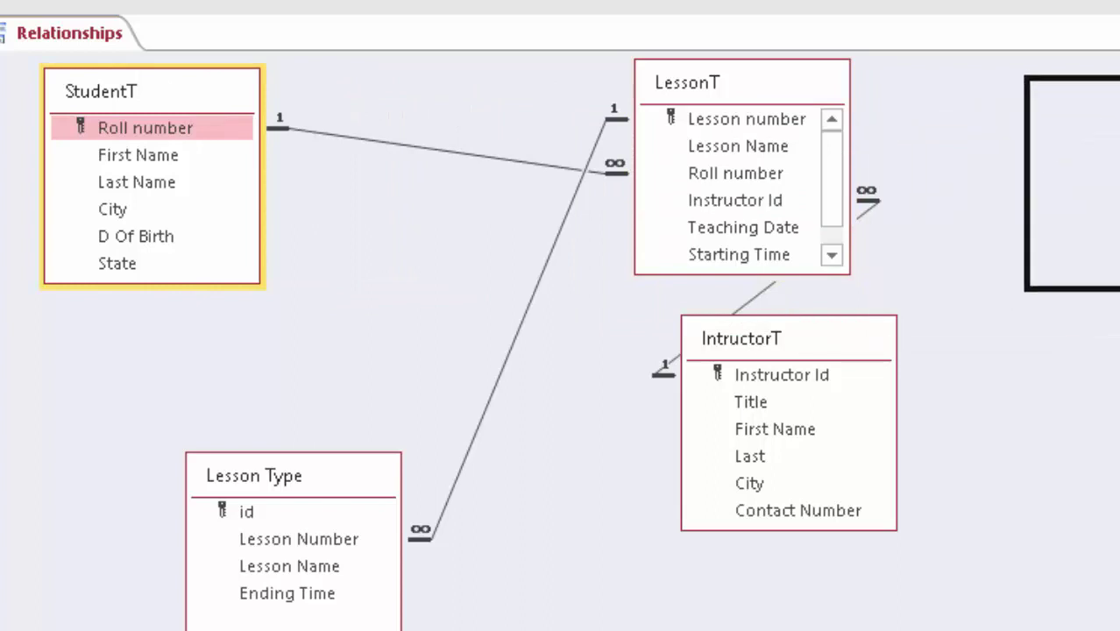
pyautogui.moveTo(730, 85); pyautogui.dragTo(423, 75)
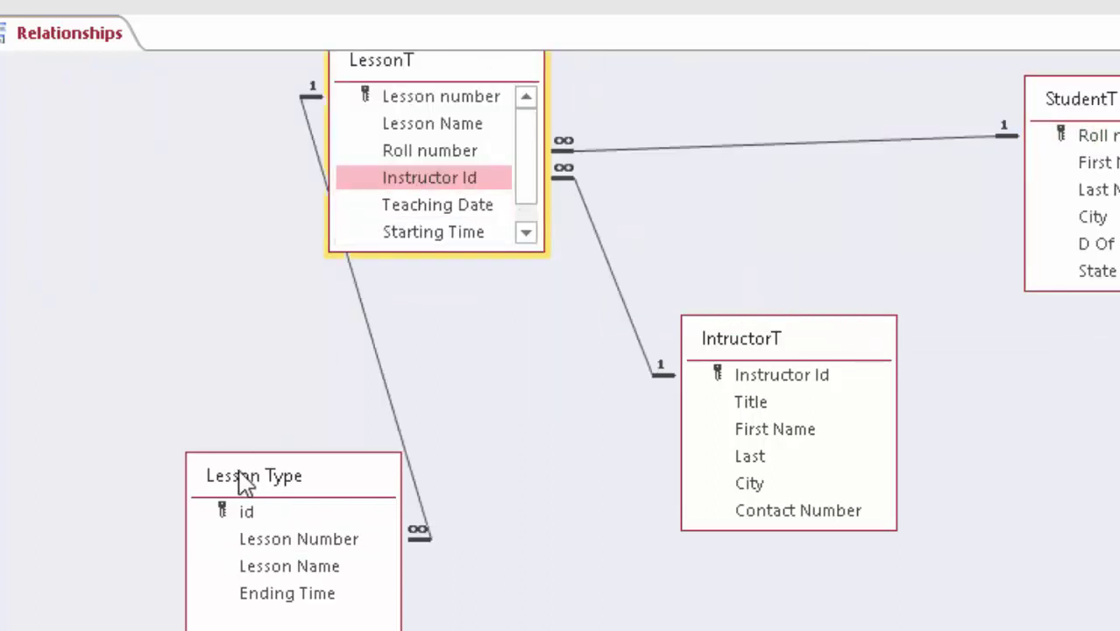
pyautogui.moveTo(214, 480); pyautogui.dragTo(180, 492)
pyautogui.moveTo(245, 502); pyautogui.dragTo(149, 486)
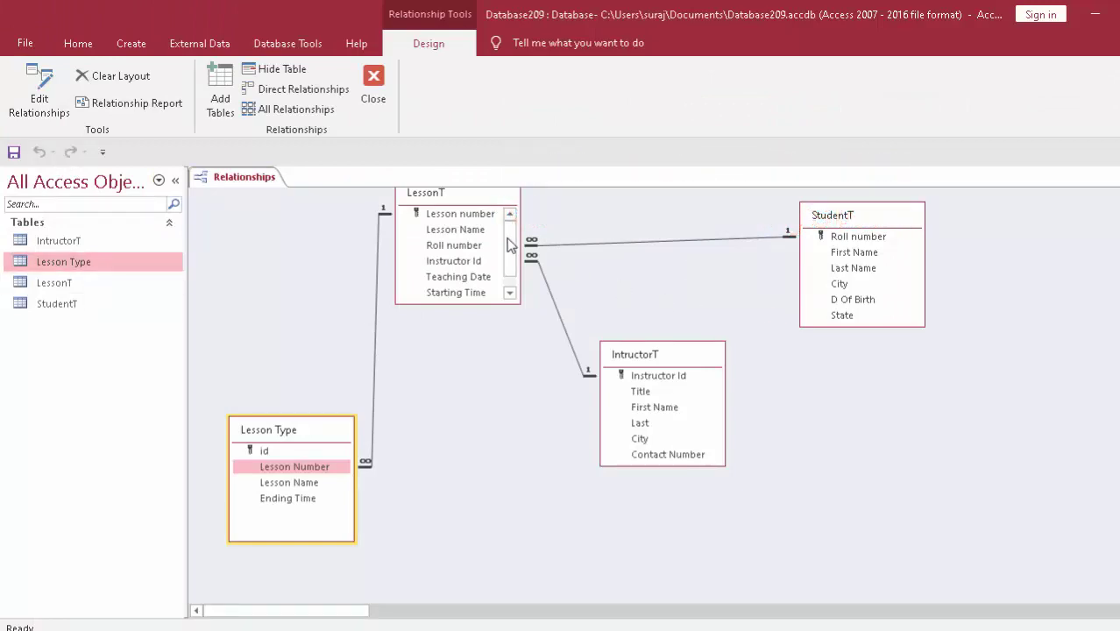
# - Open LessonT from the Navigation Pane to show its three DBMS lesson records in Datasheet view
pyautogui.doubleClick(76, 284)
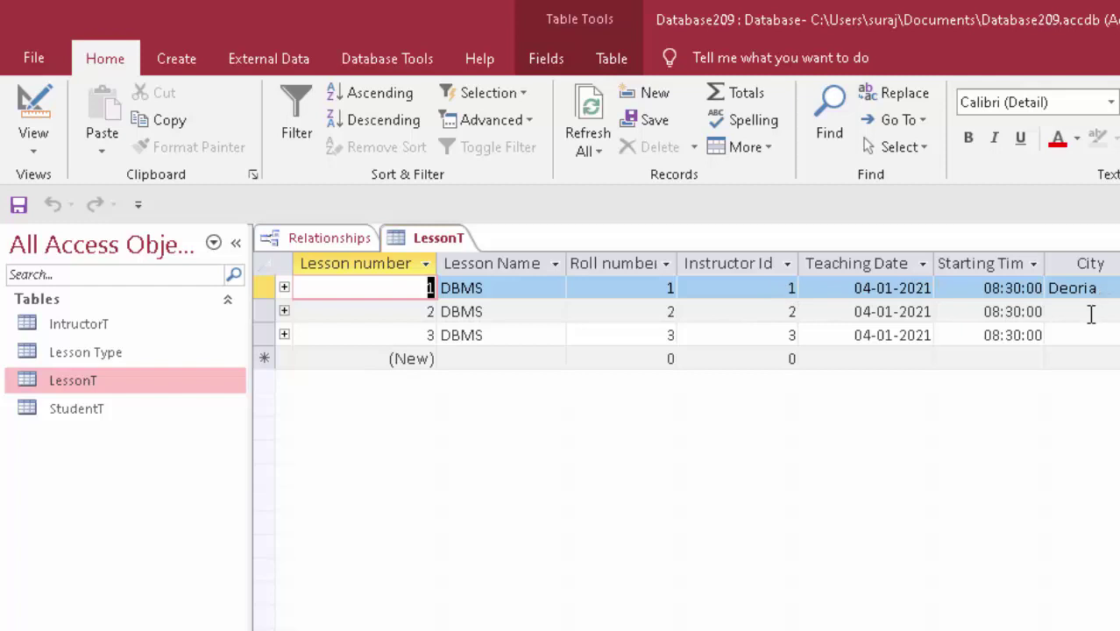
# - Open StudentT's datasheet and expand the first student's row to reveal the linked DBMS lesson
pyautogui.click(1091, 313)
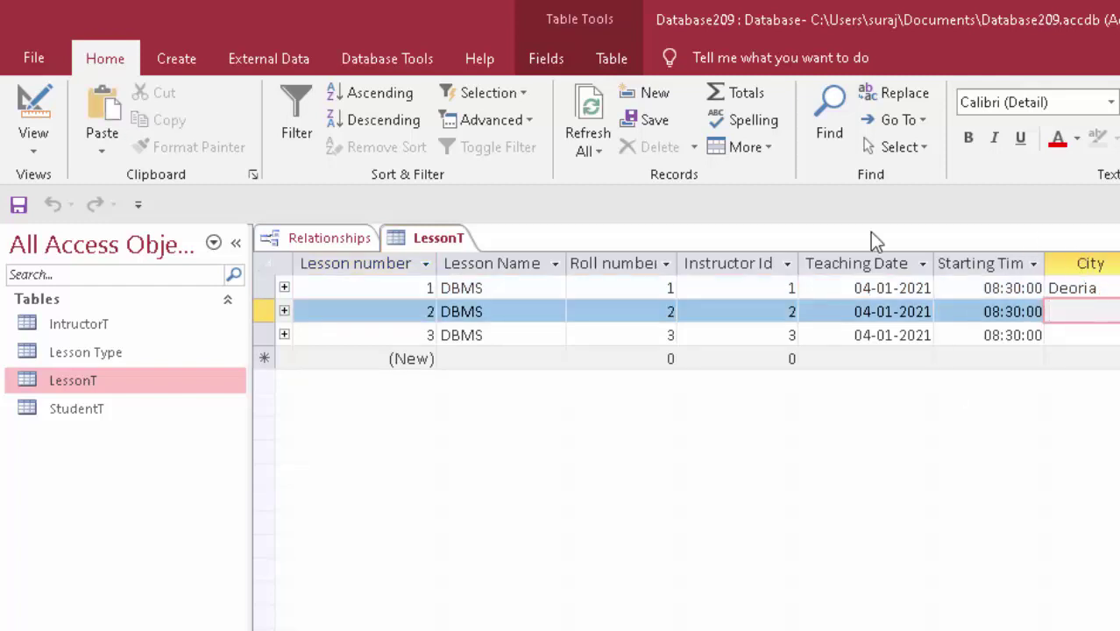
pyautogui.click(18, 206)
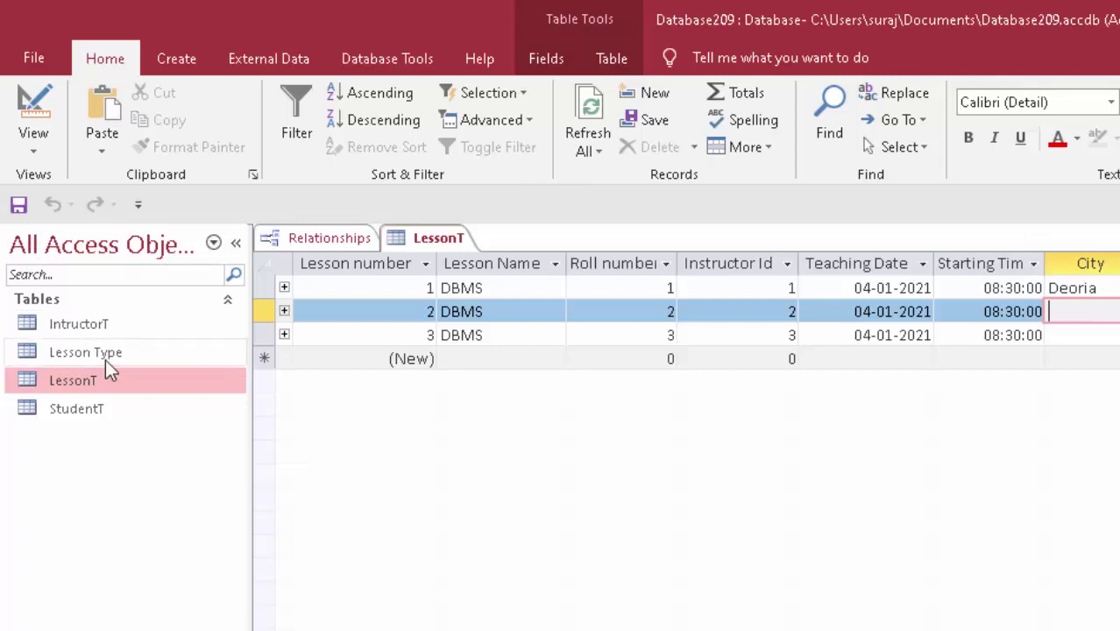
pyautogui.doubleClick(103, 408)
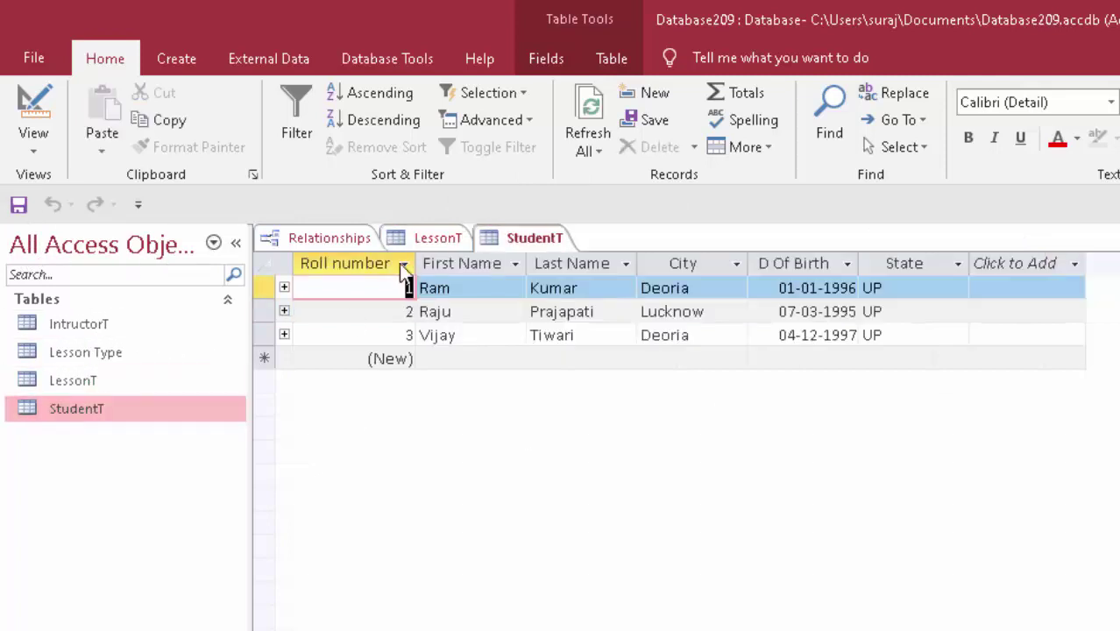
pyautogui.click(284, 289)
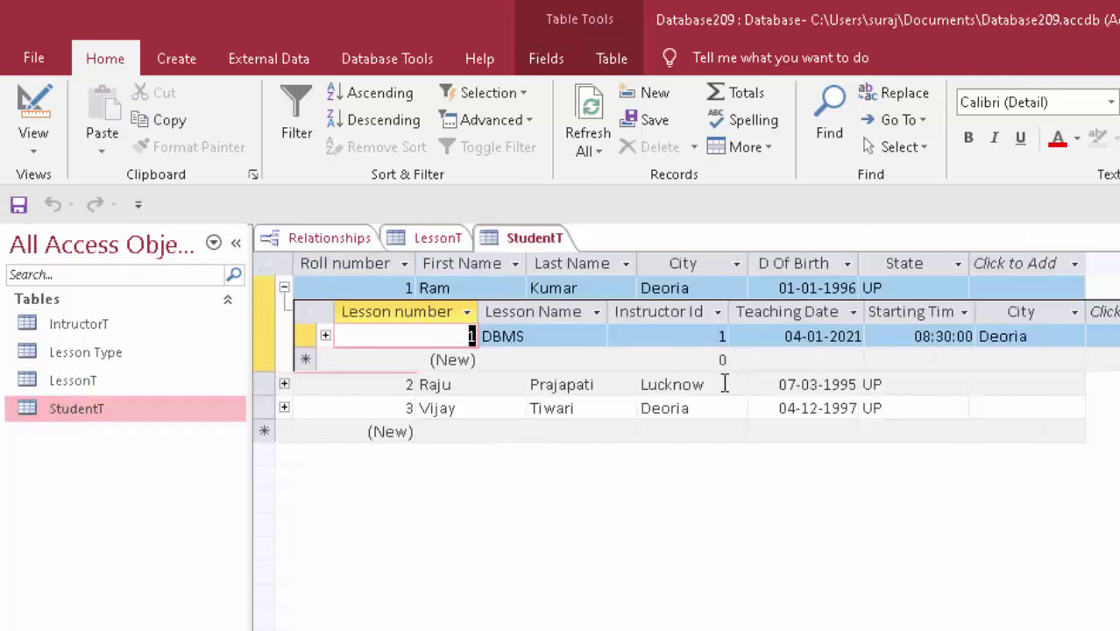